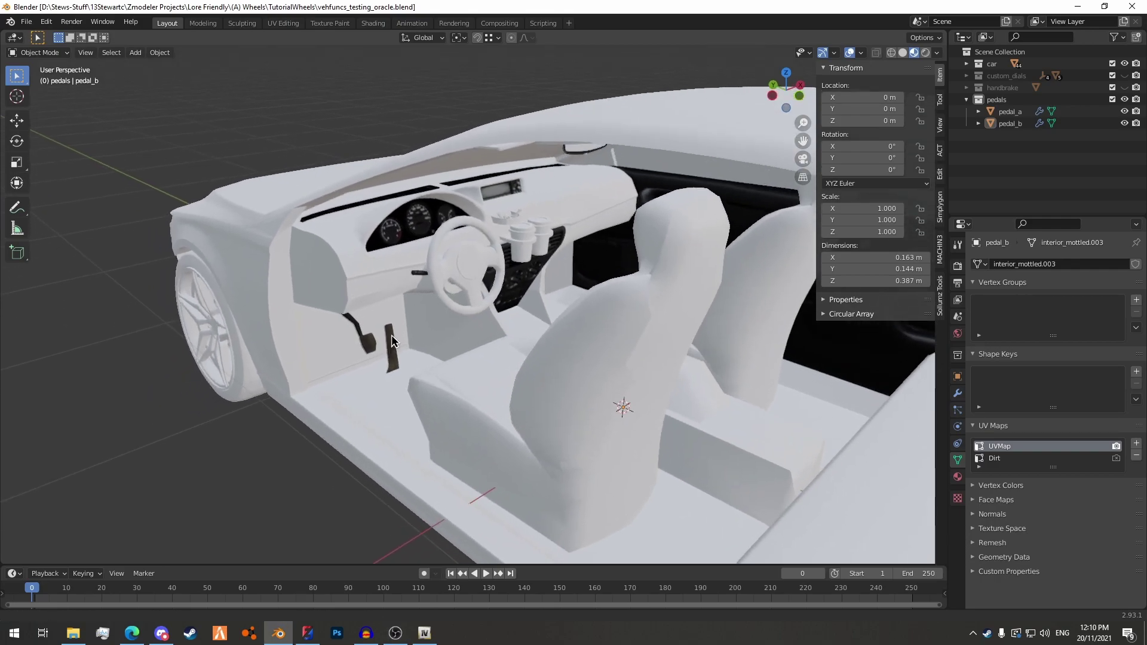
Select both pedal_a and pedal_b in the driver's footwell and save the Blender file
click(332, 352)
click(385, 359)
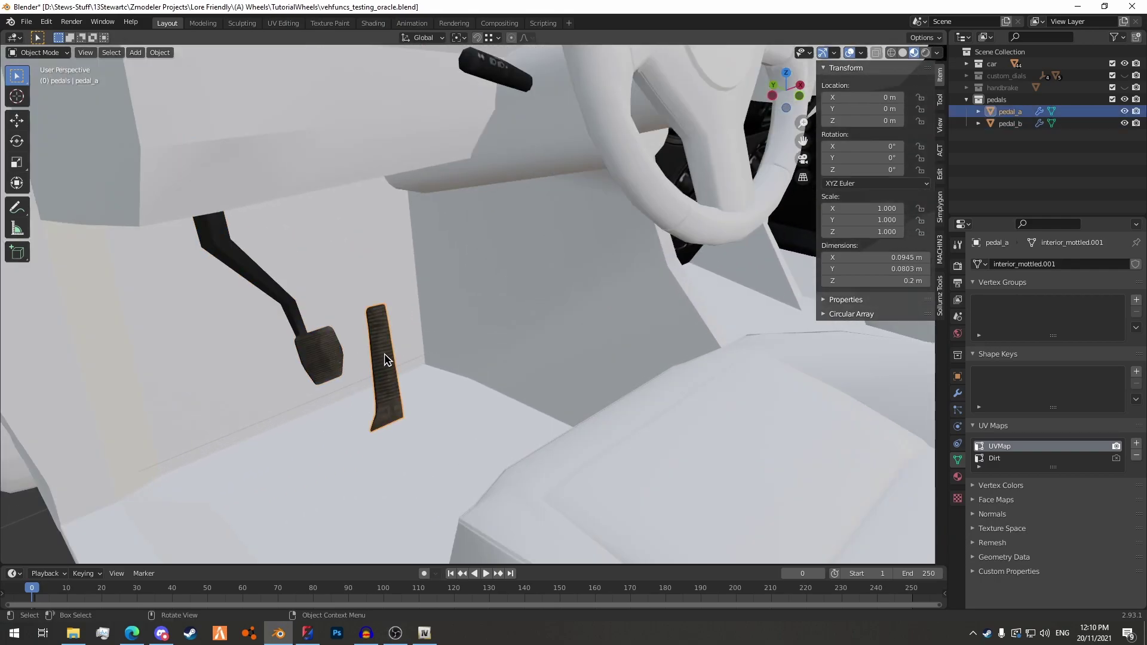
click(319, 359)
scroll(412, 375, down, 4)
middle_drag(418, 377, 427, 328)
scroll(427, 387, up, 3)
scroll(418, 333, up, 2)
scroll(418, 333, down, 6)
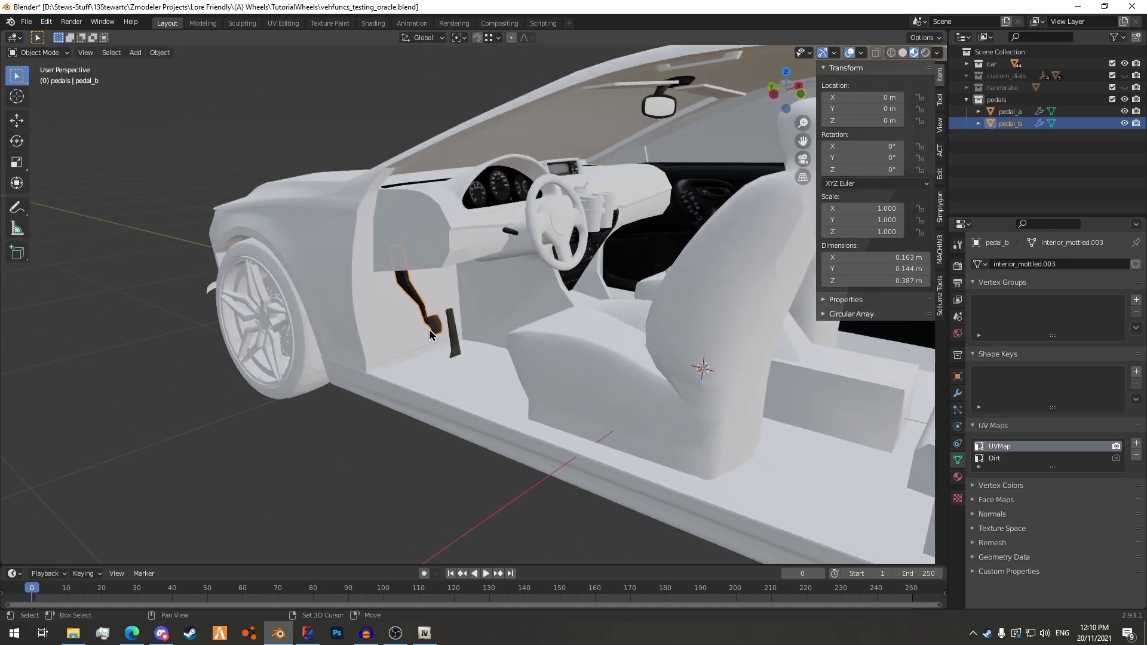
scroll(426, 328, up, 3)
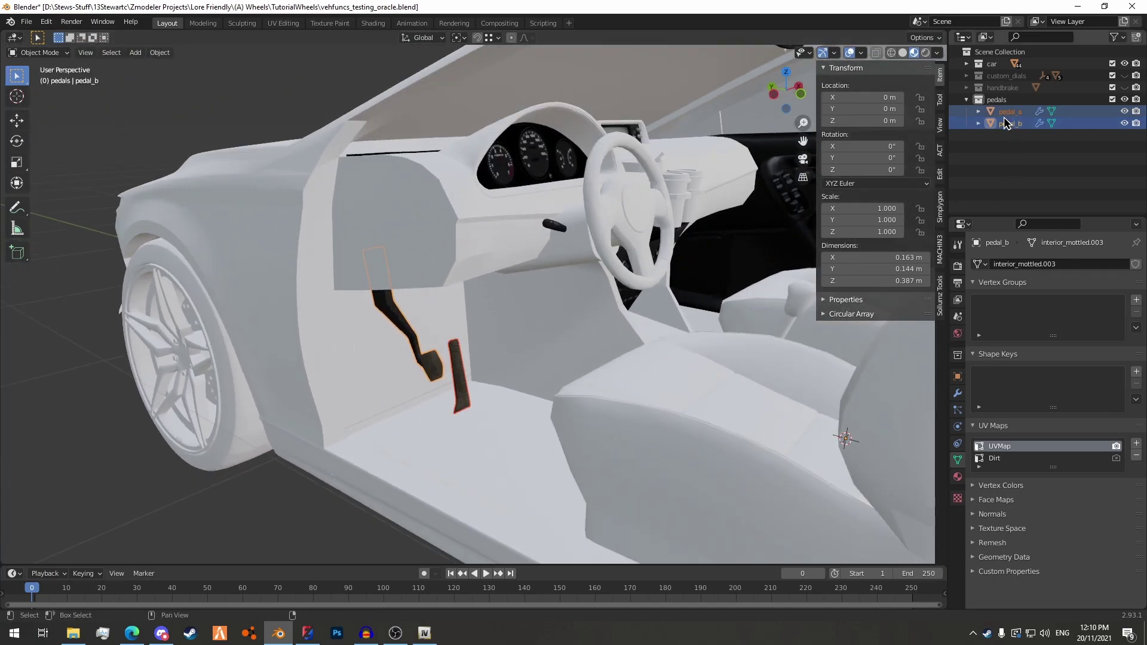
scroll(526, 355, down, 3)
key(ctrl+s)
Start a Collada (.dae) export and choose the existing vehfuncs_testing_oracle.dae in the Testing folder as the target
middle_drag(505, 364, 472, 361)
click(26, 22)
mouse_move(44, 195)
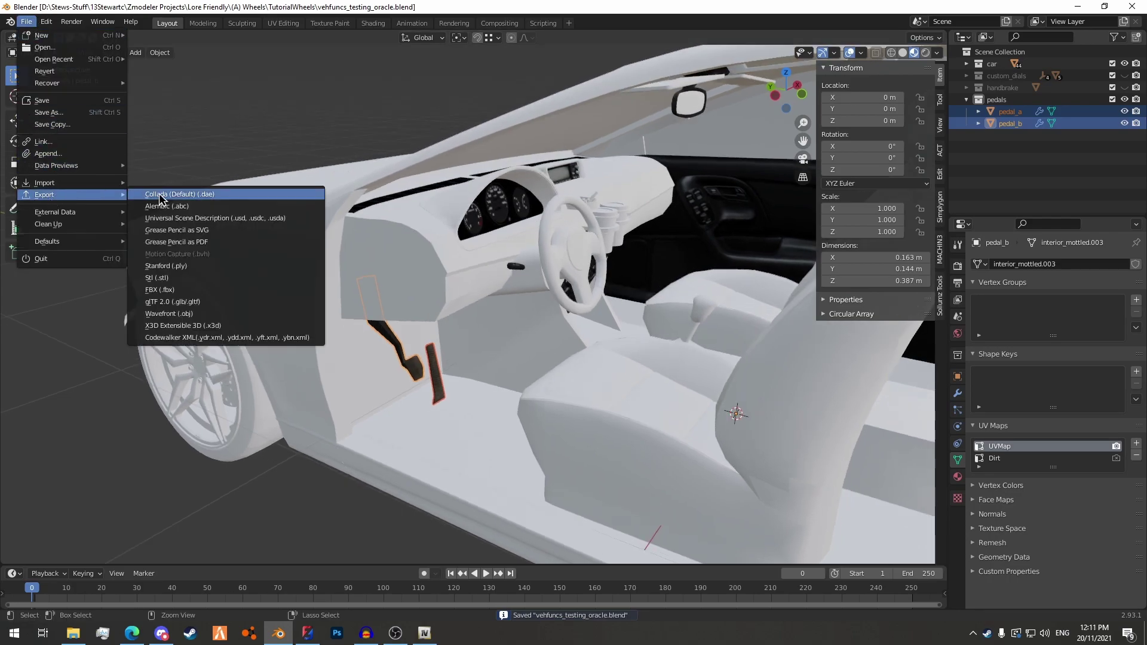
click(160, 198)
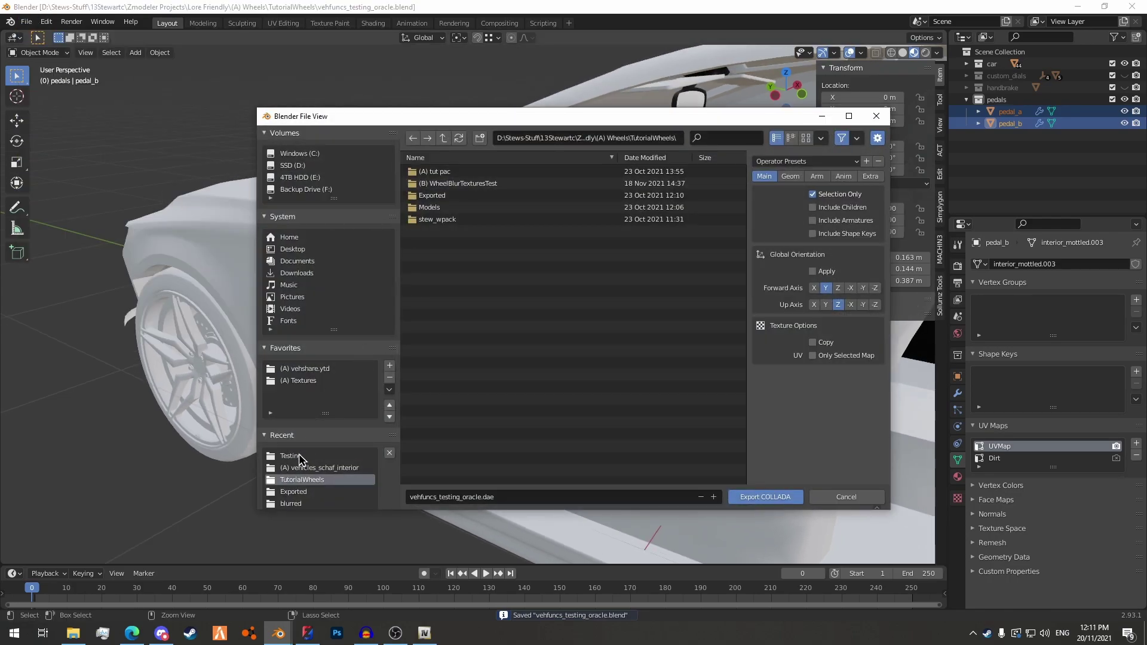
click(299, 457)
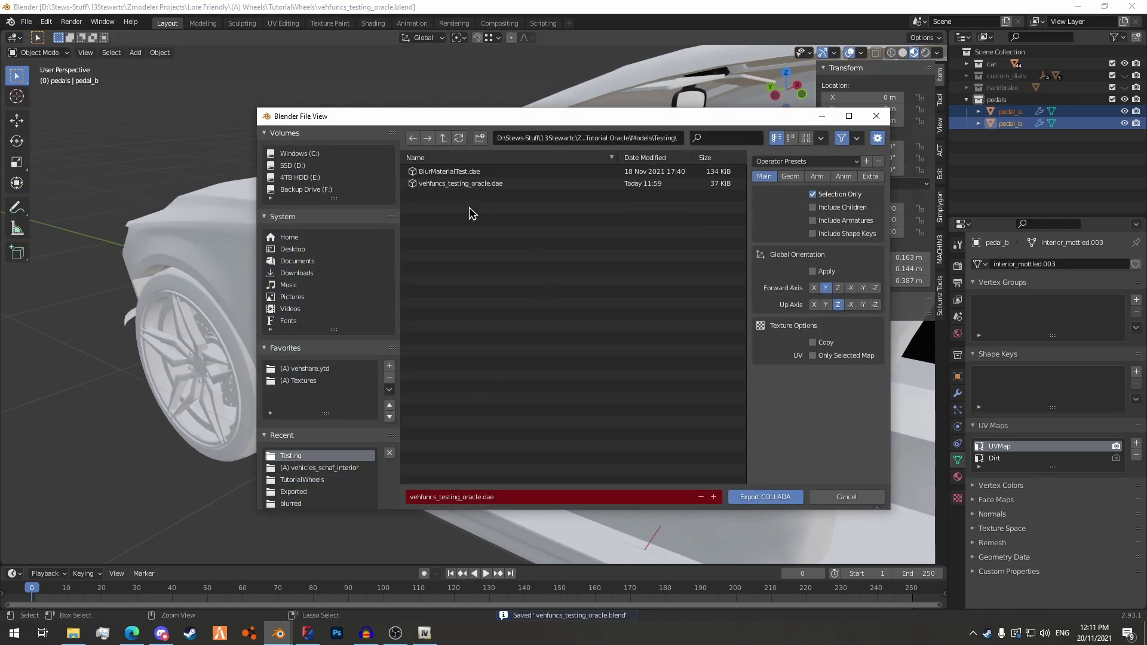
click(797, 164)
click(784, 204)
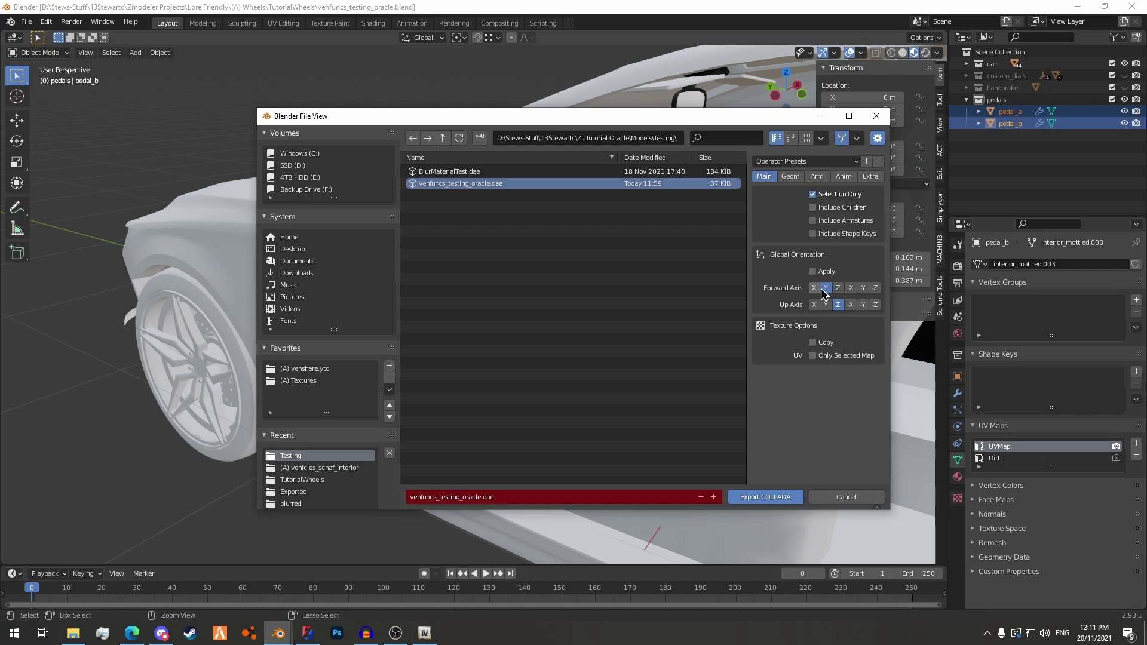
Review the geometry, armature, animation and extra export options, and export the selected pedals as Collada
click(790, 176)
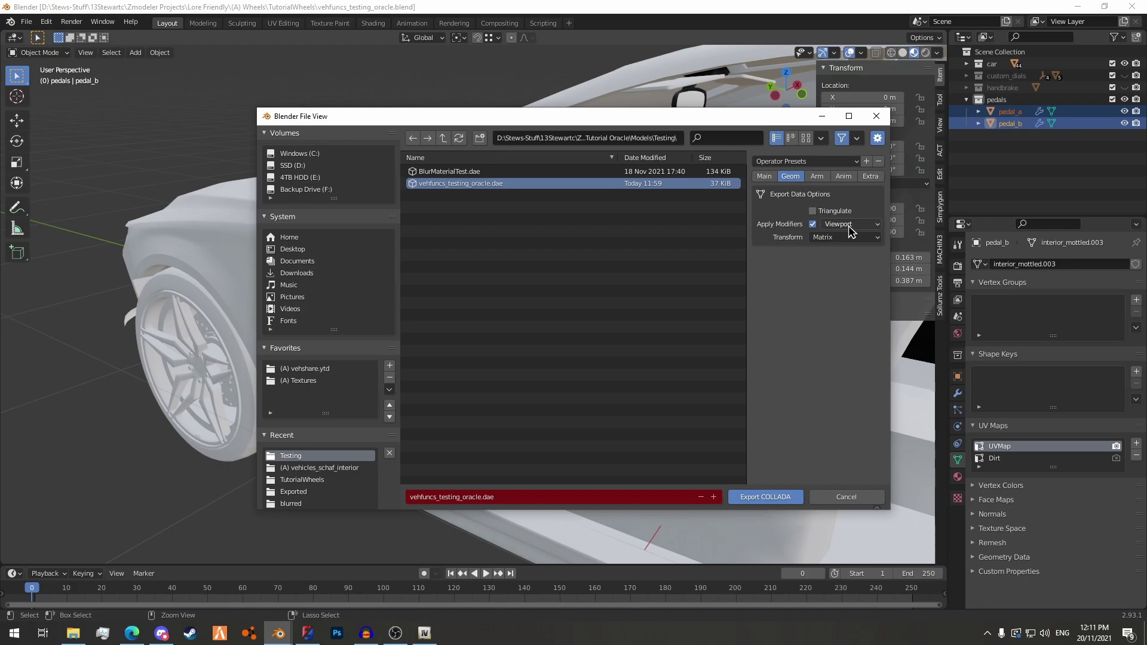
click(817, 177)
click(842, 178)
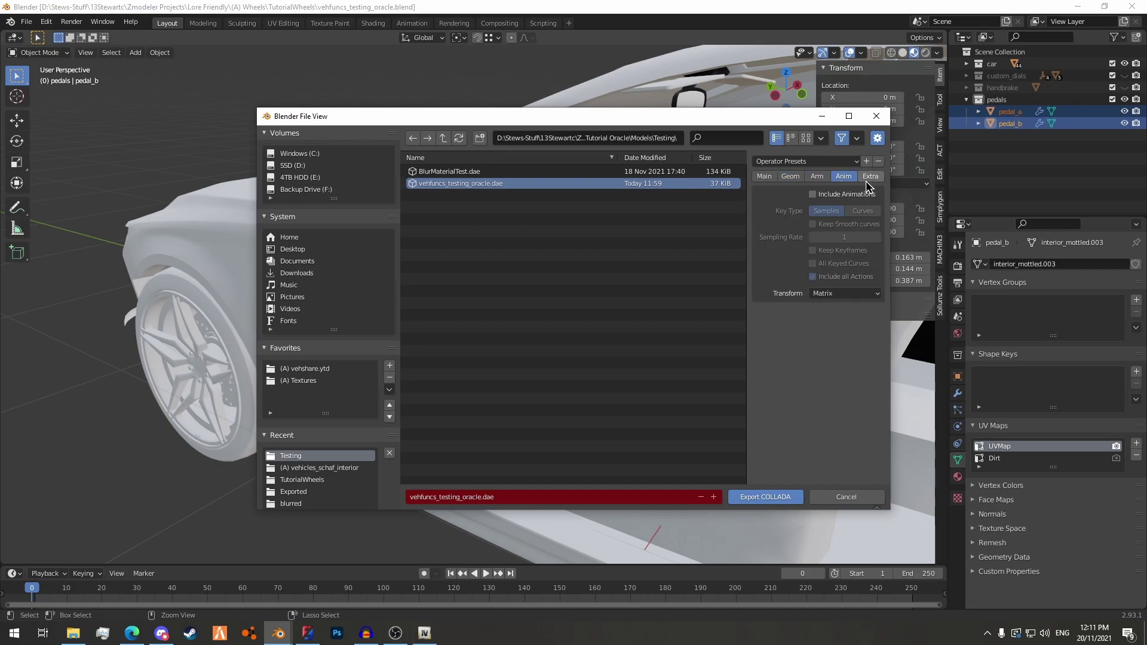
click(869, 178)
click(764, 177)
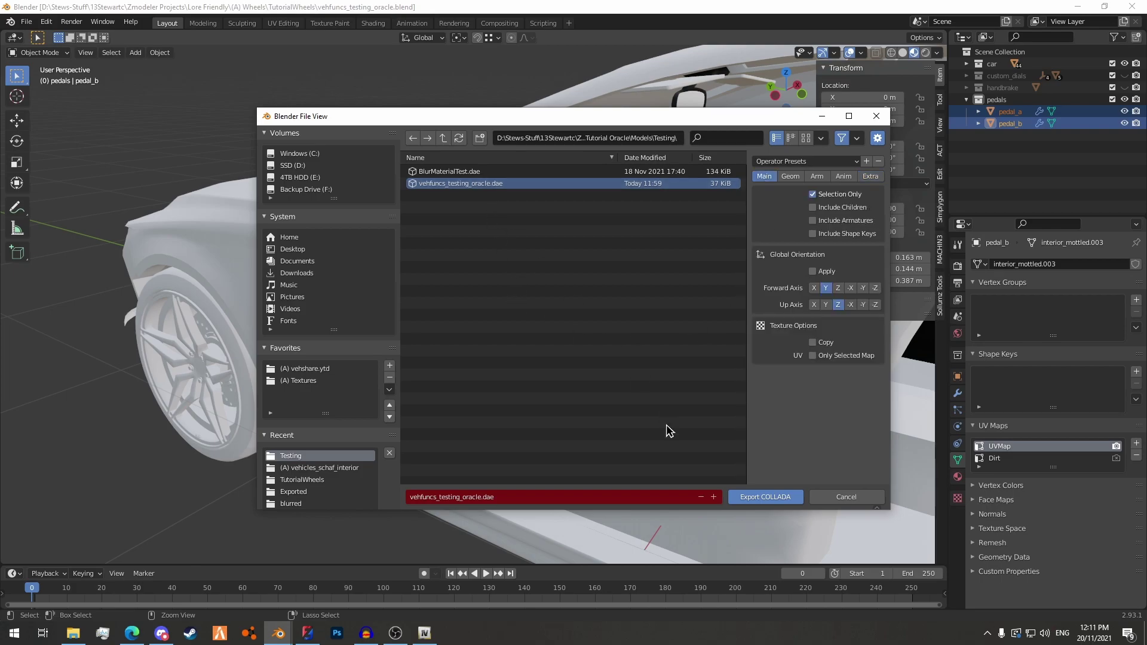
click(759, 498)
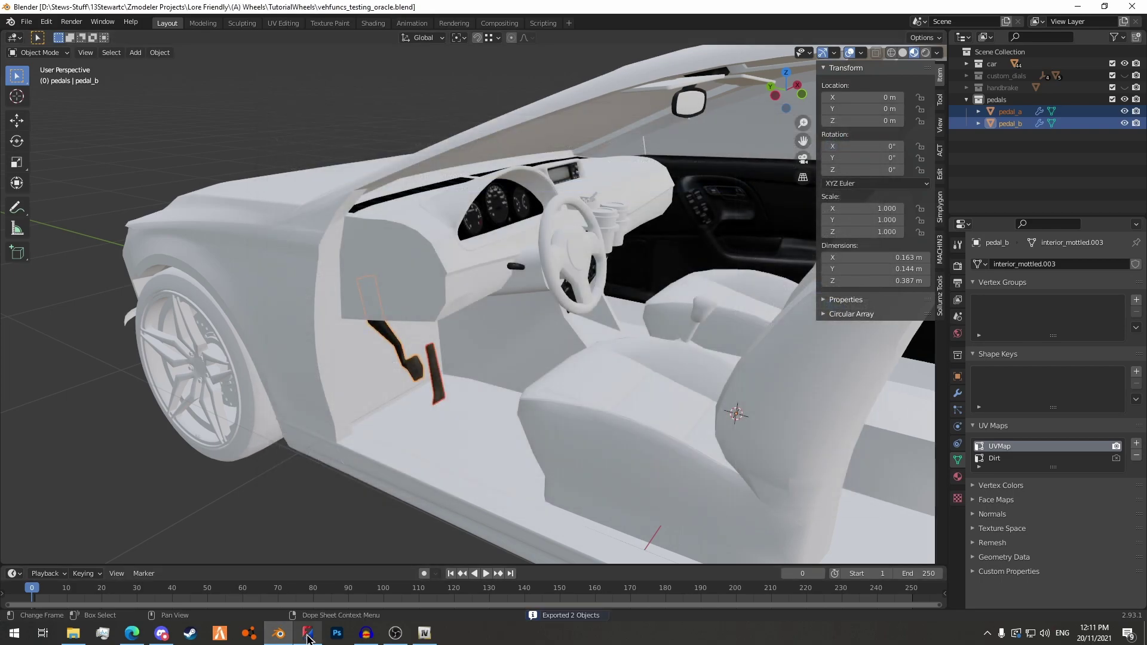
Switch to ZModeler and reset the pivot to the origin
click(307, 634)
scroll(305, 371, down, 1)
middle_drag(305, 371, 318, 373)
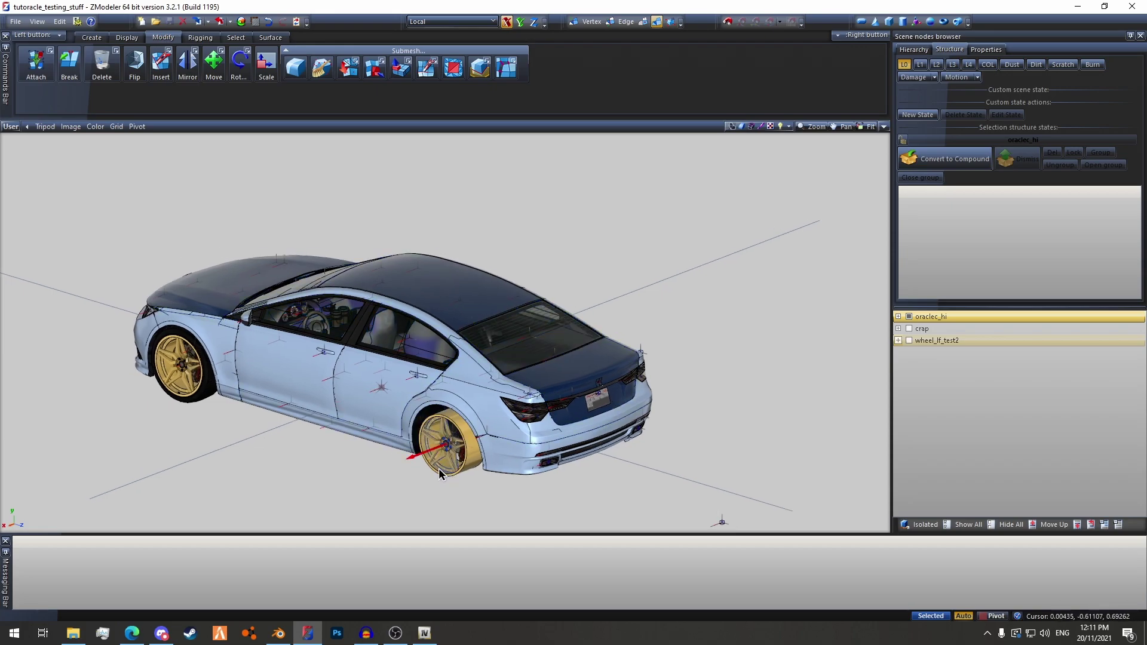
click(134, 127)
click(156, 156)
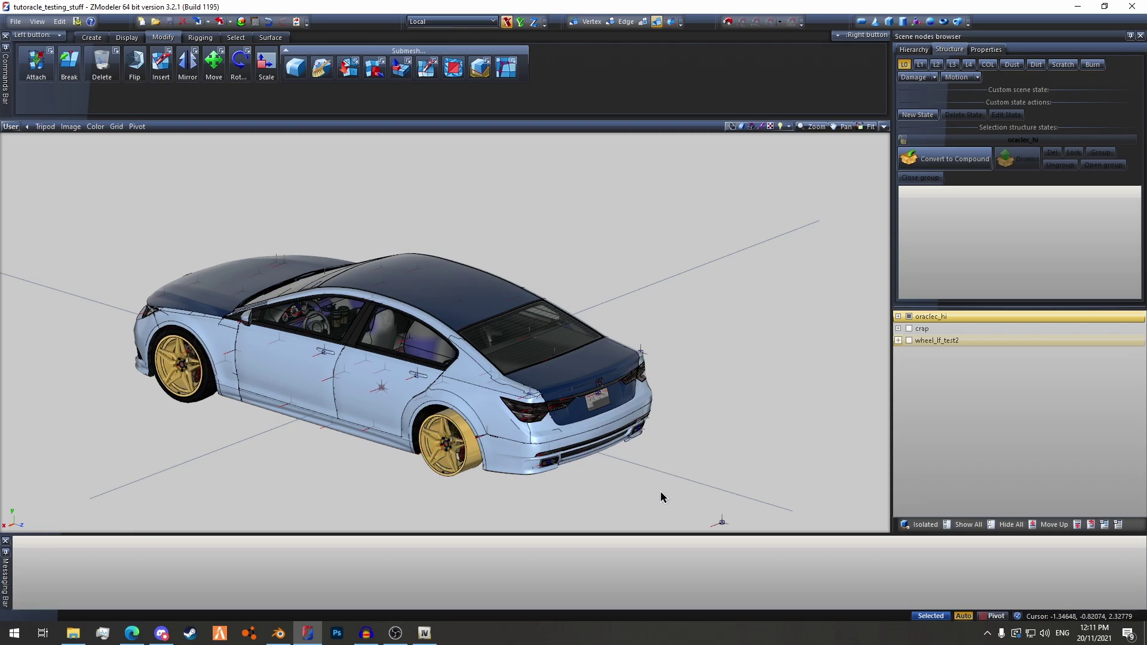
Import vehfuncs_testing_oracle.dae from the Testing folder into the car scene
scroll(230, 404, up, 1)
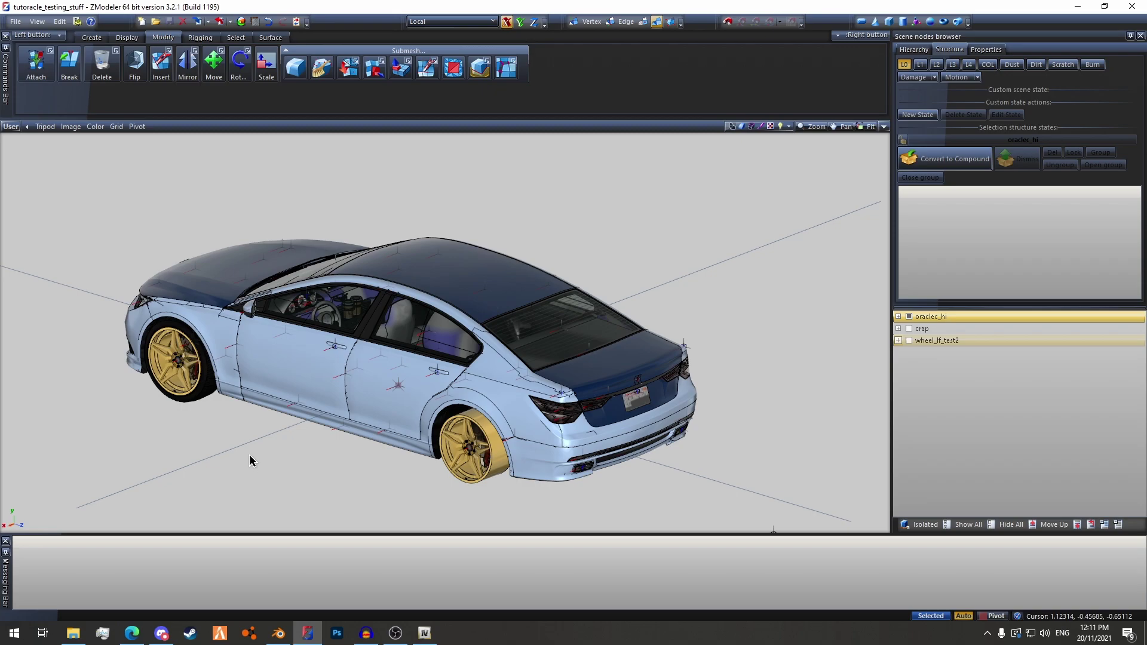
scroll(241, 454, up, 3)
scroll(314, 455, down, 2)
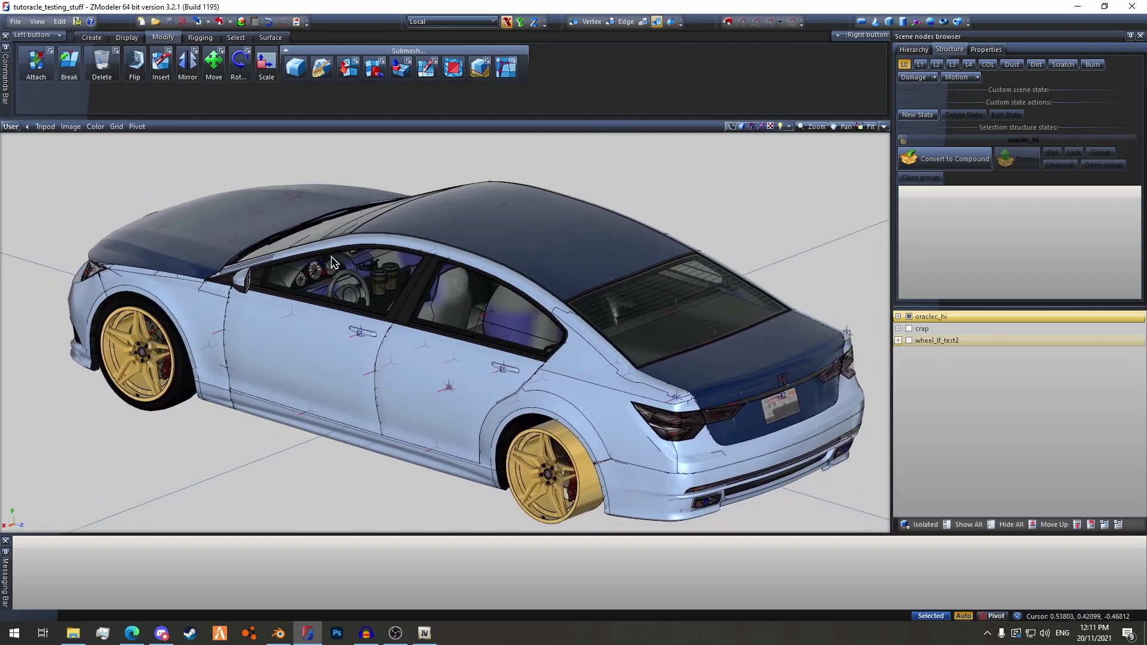
scroll(212, 206, down, 2)
middle_drag(291, 216, 399, 181)
click(198, 20)
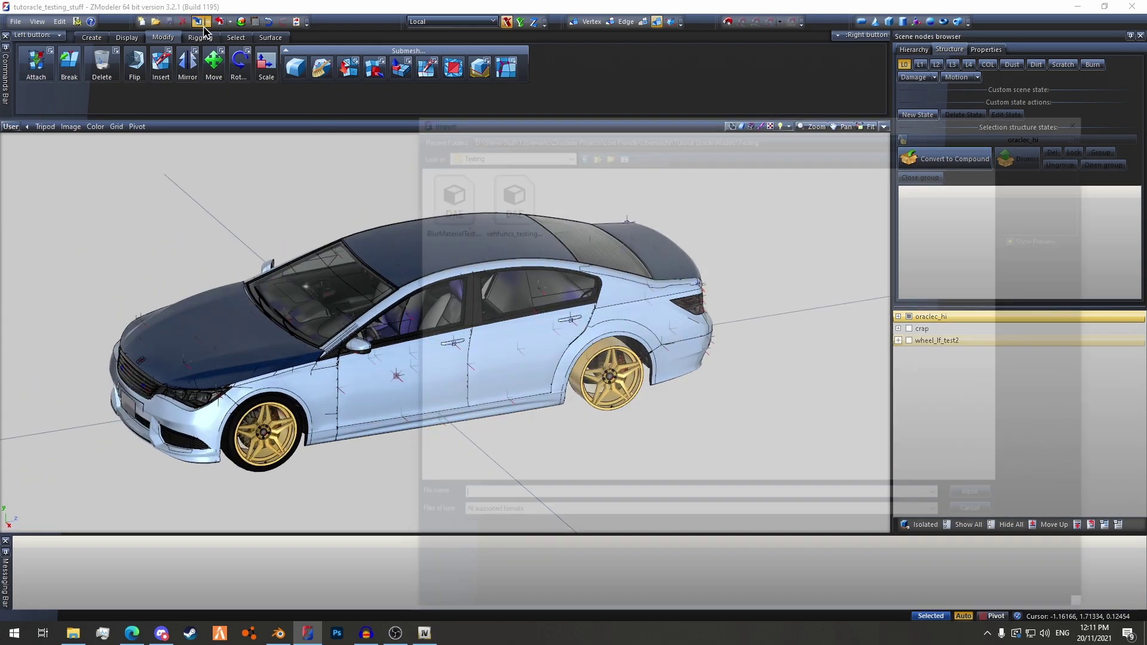
click(502, 221)
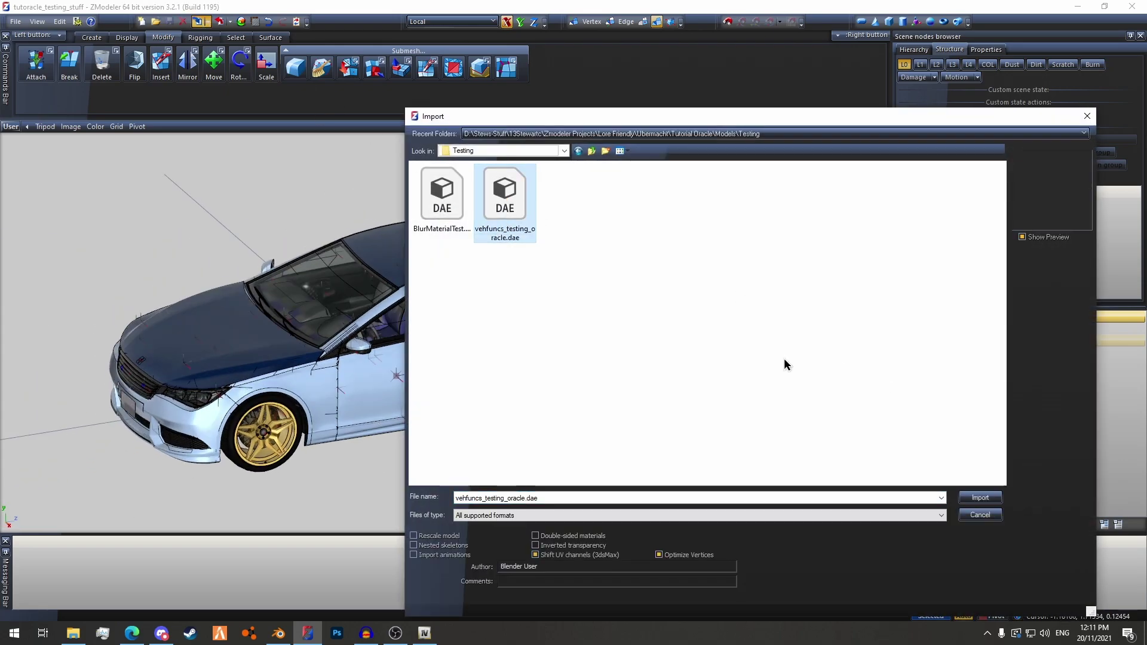
click(980, 498)
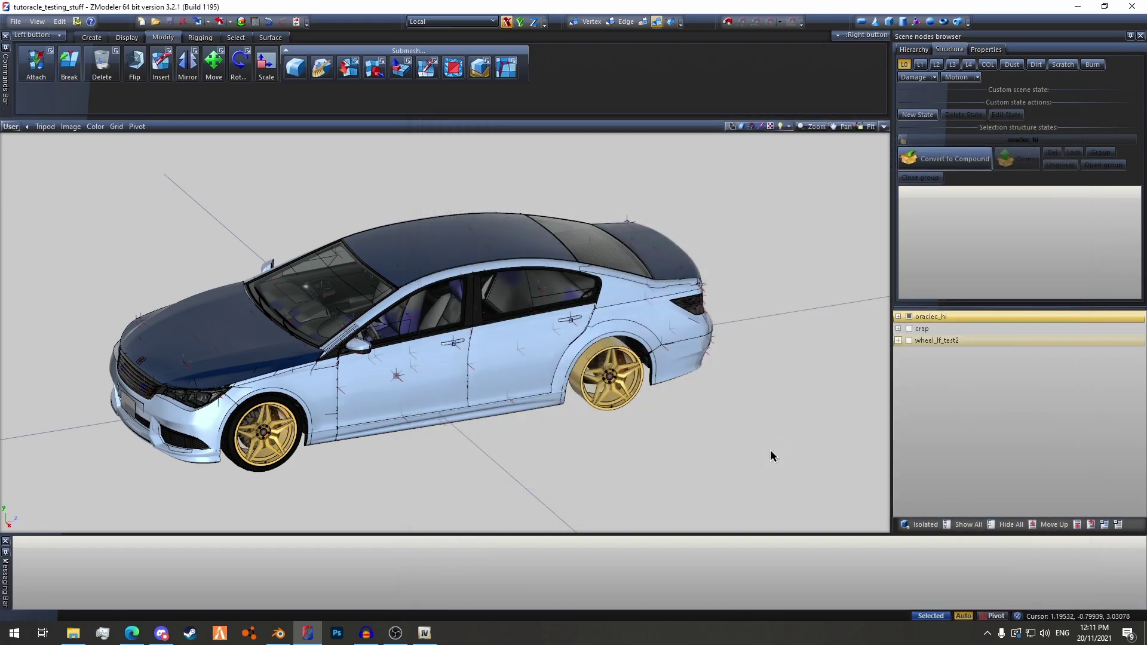
Hide the oraclec_hi model and select both imported pedals
click(908, 317)
middle_drag(486, 391, 390, 395)
scroll(252, 320, up, 5)
middle_drag(252, 325, 481, 475)
drag(480, 475, 150, 164)
Set the axes system to Screen and enable the Y axis alongside X
click(478, 21)
click(453, 37)
click(520, 22)
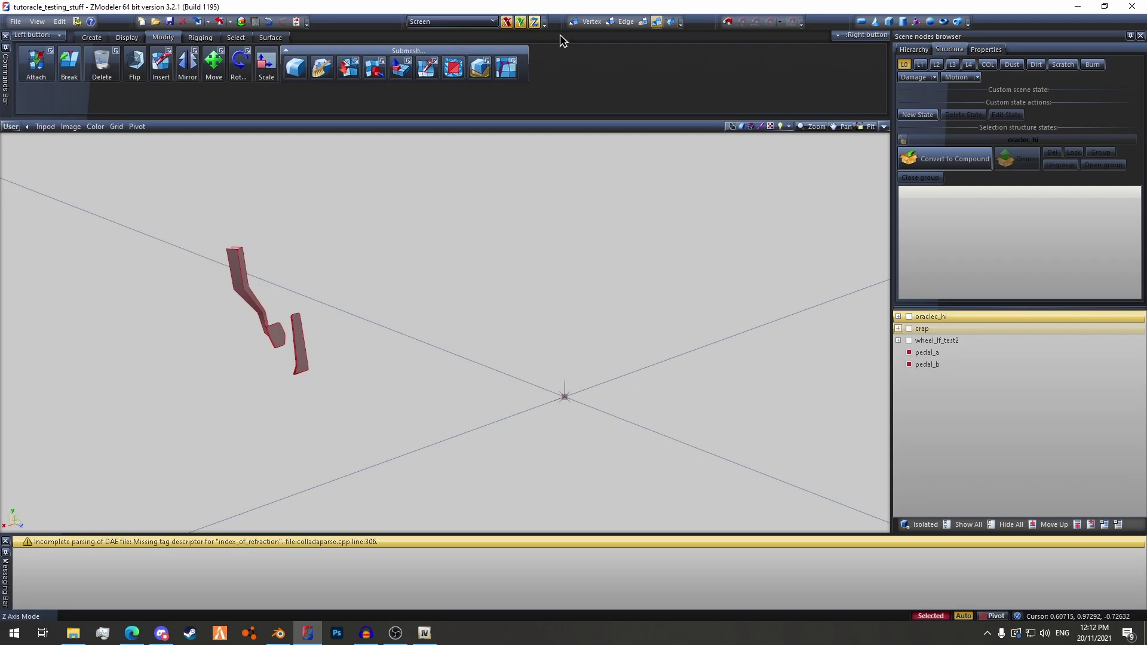
Enable Tangents and the secondary color in the vertex format of both pedal meshes and apply it
click(986, 49)
scroll(932, 161, down, 2)
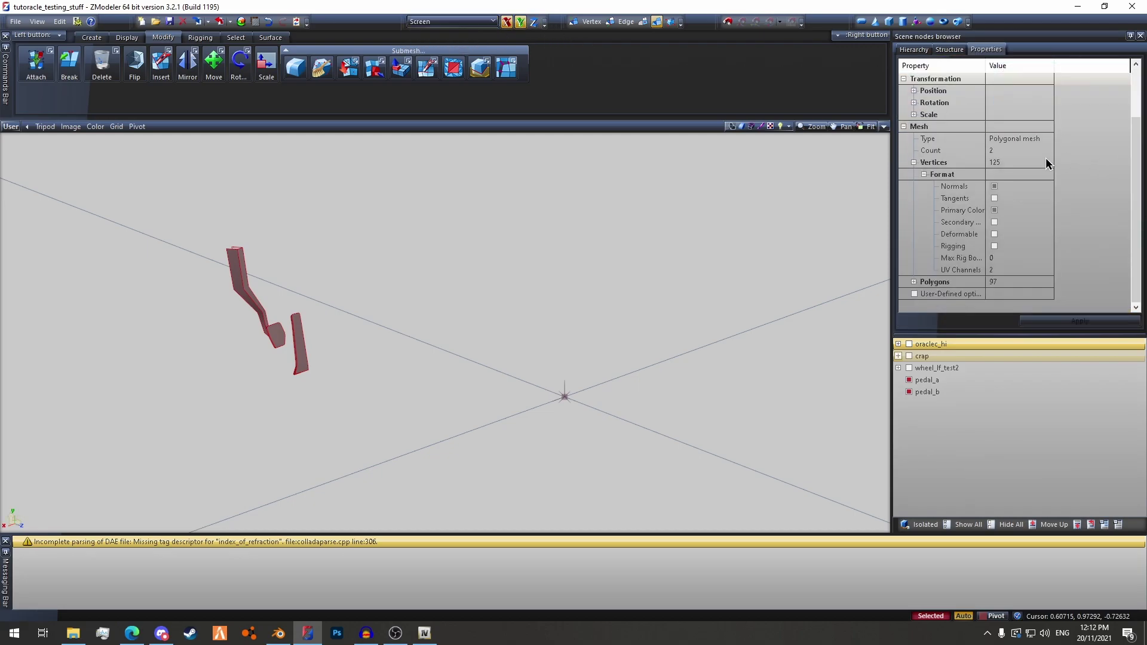
scroll(928, 168, up, 2)
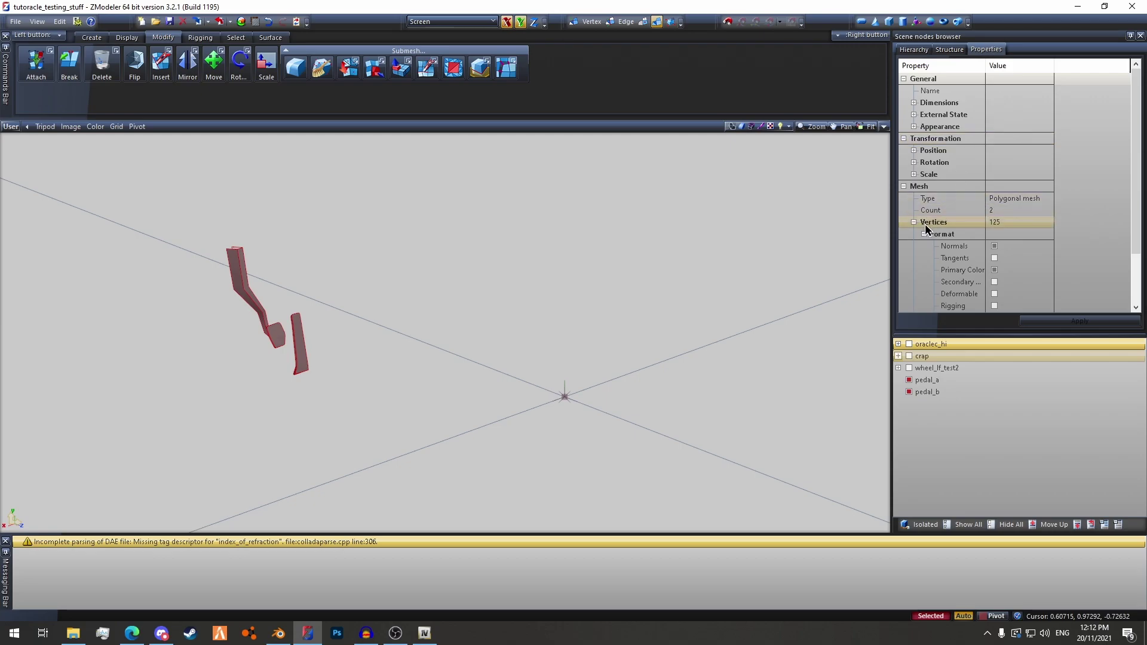
scroll(1056, 220, down, 2)
click(1003, 197)
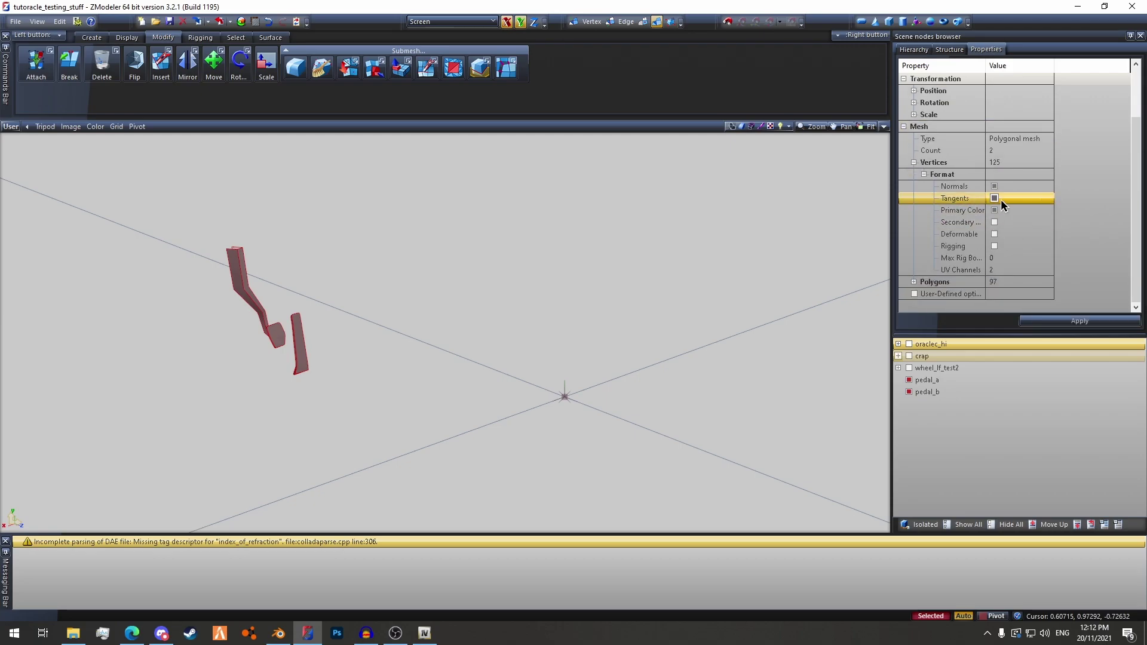
click(1007, 223)
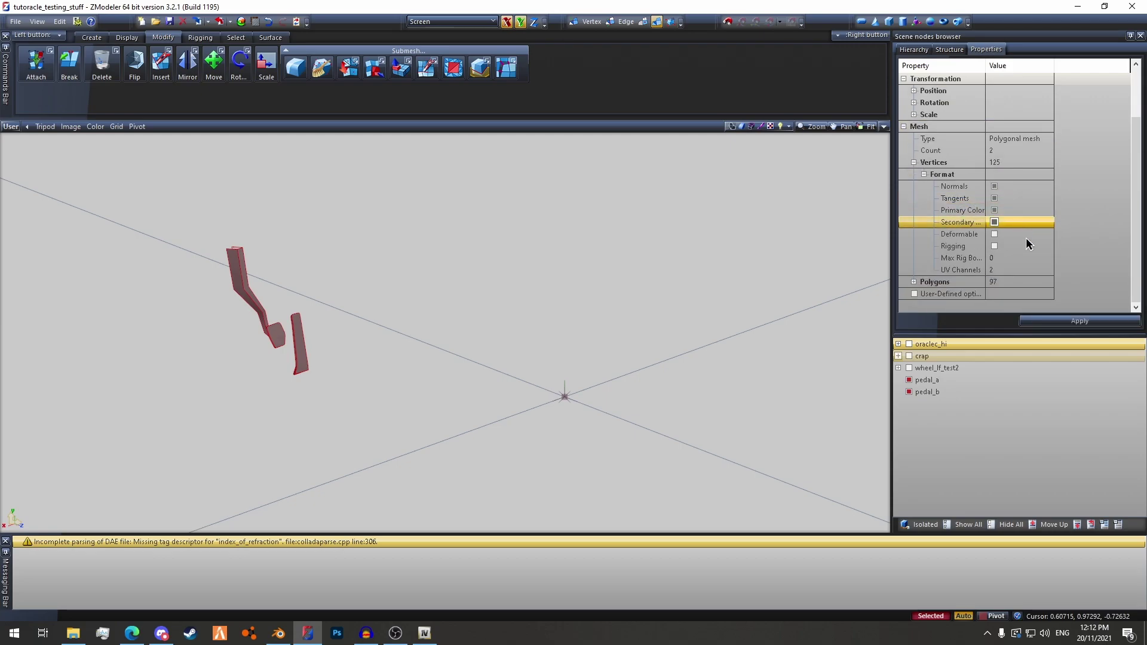
click(1076, 326)
Replace the selected pedals' imported material with the scene's existing vehicle_generic_detail2 material
click(240, 21)
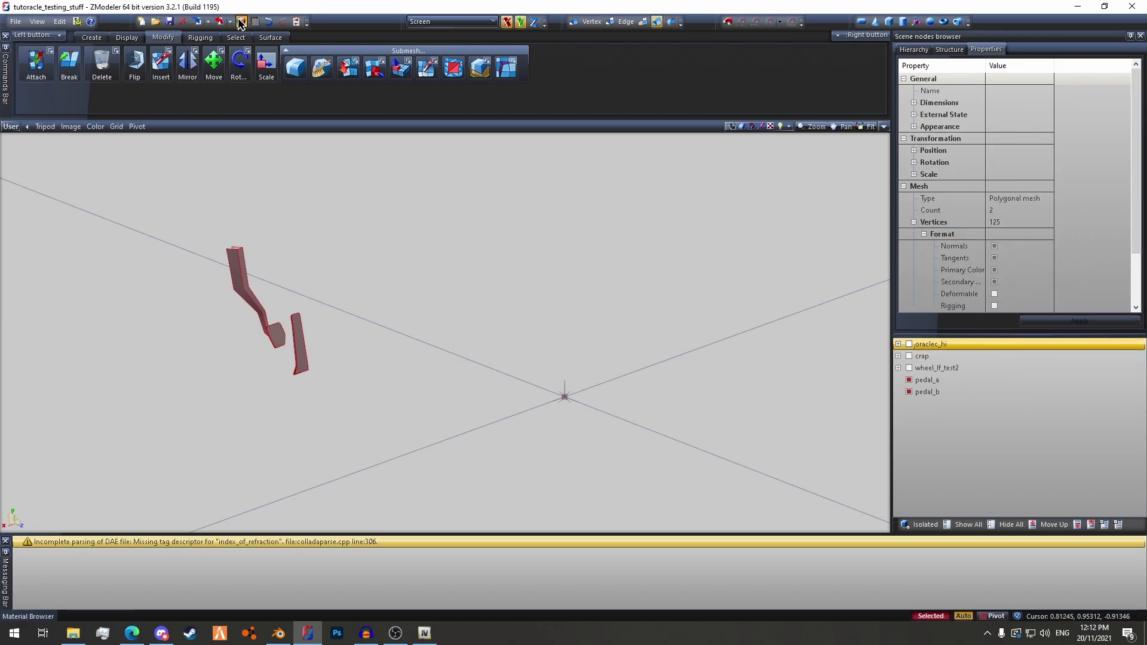
drag(276, 340, 167, 198)
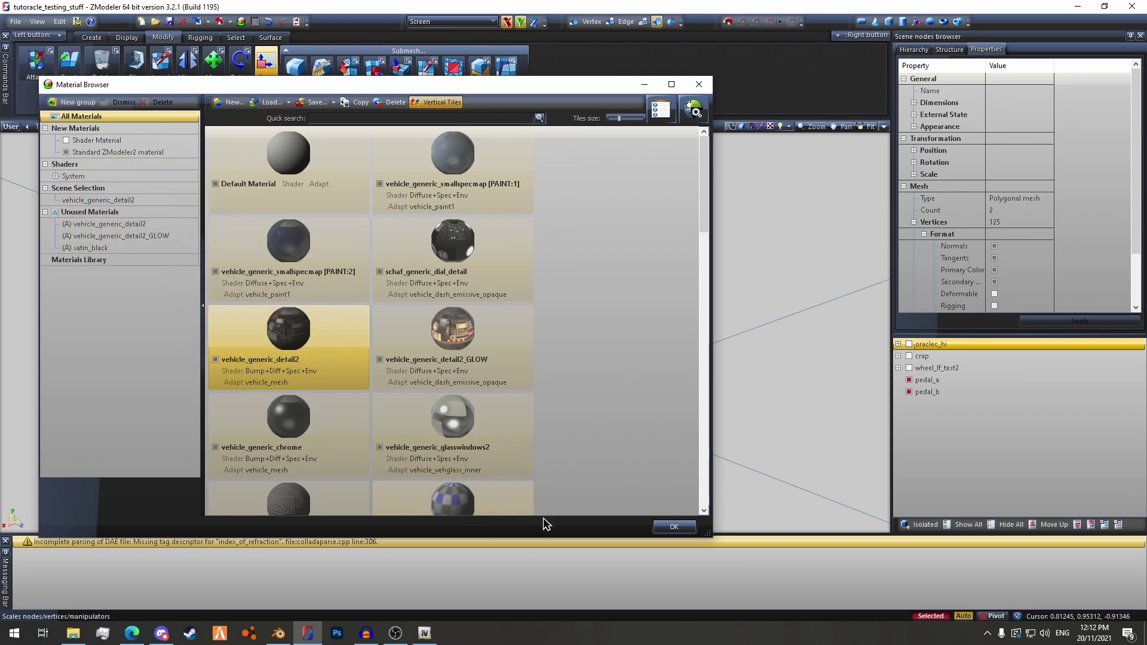
click(674, 526)
scroll(268, 379, up, 5)
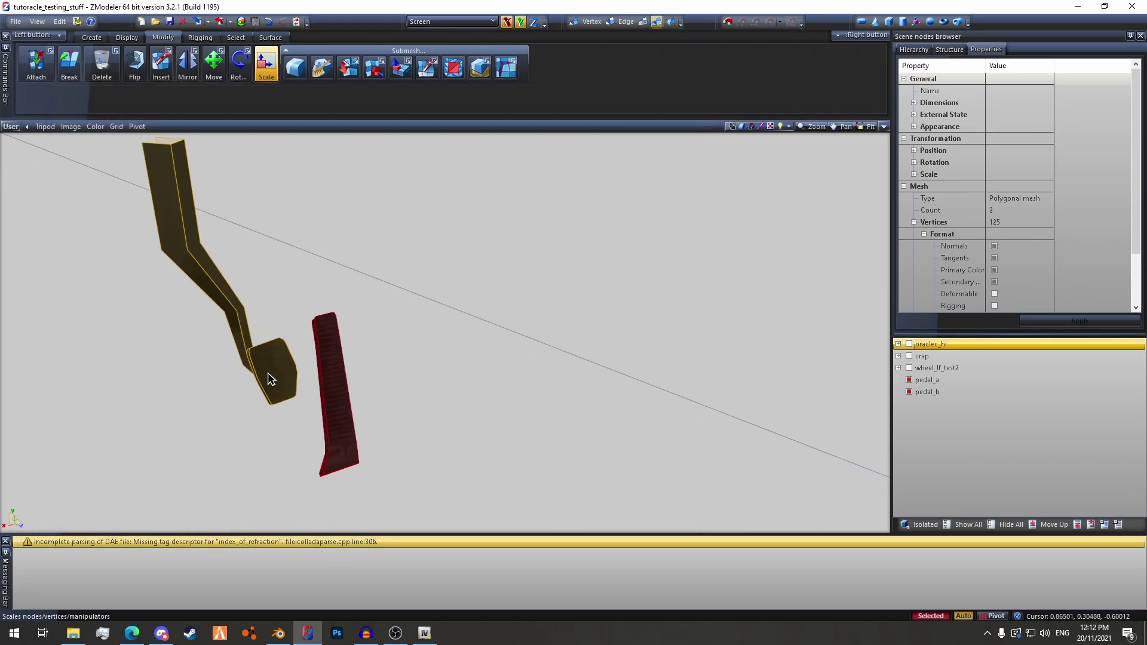
scroll(329, 290, down, 3)
Clear the object selection, switch to vertex level and select the vertices at the upper end of pedal_b's arm
drag(401, 192, 453, 222)
middle_drag(306, 297, 303, 290)
click(587, 23)
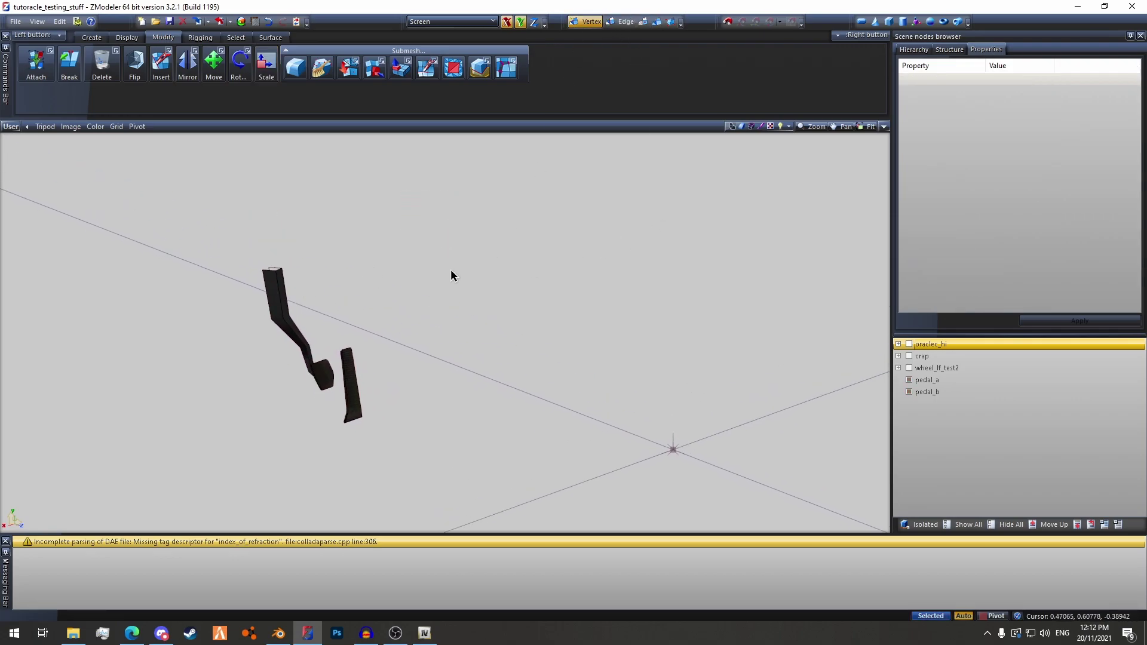
click(286, 288)
drag(204, 237, 312, 287)
scroll(277, 263, up, 2)
scroll(279, 266, up, 2)
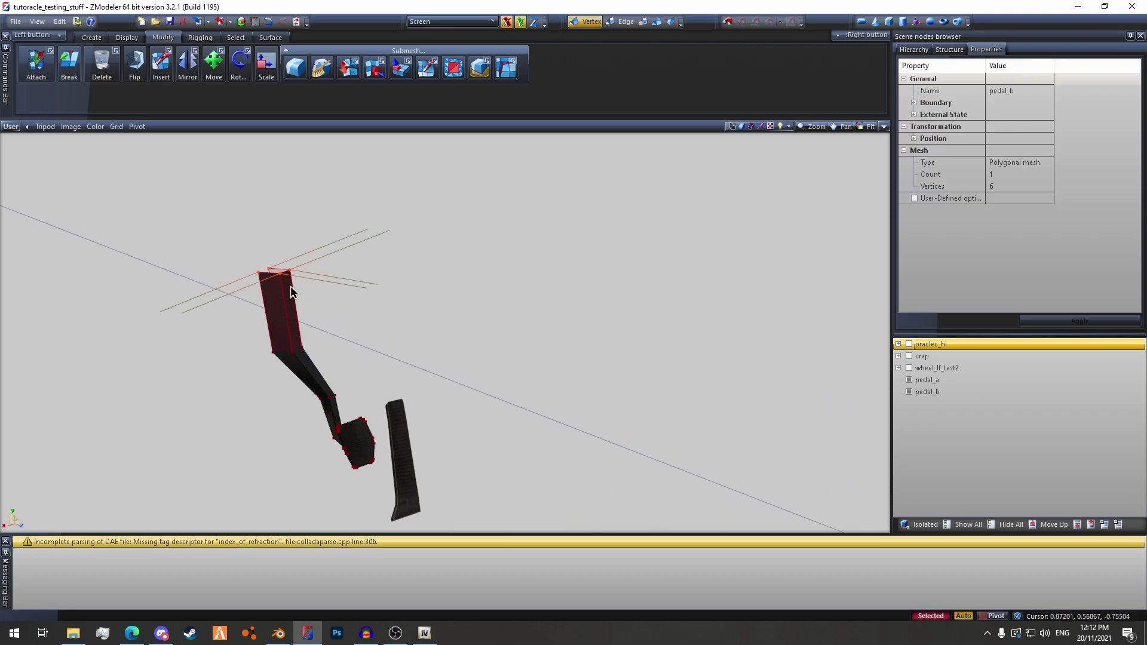
drag(472, 276, 597, 221)
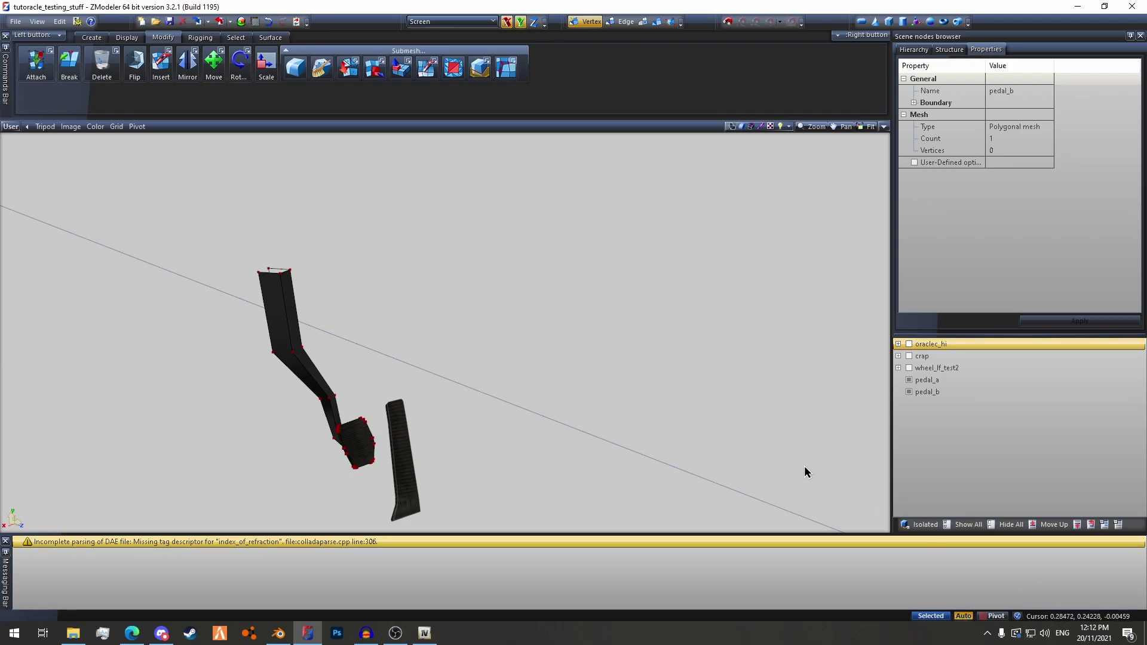
drag(353, 224, 263, 258)
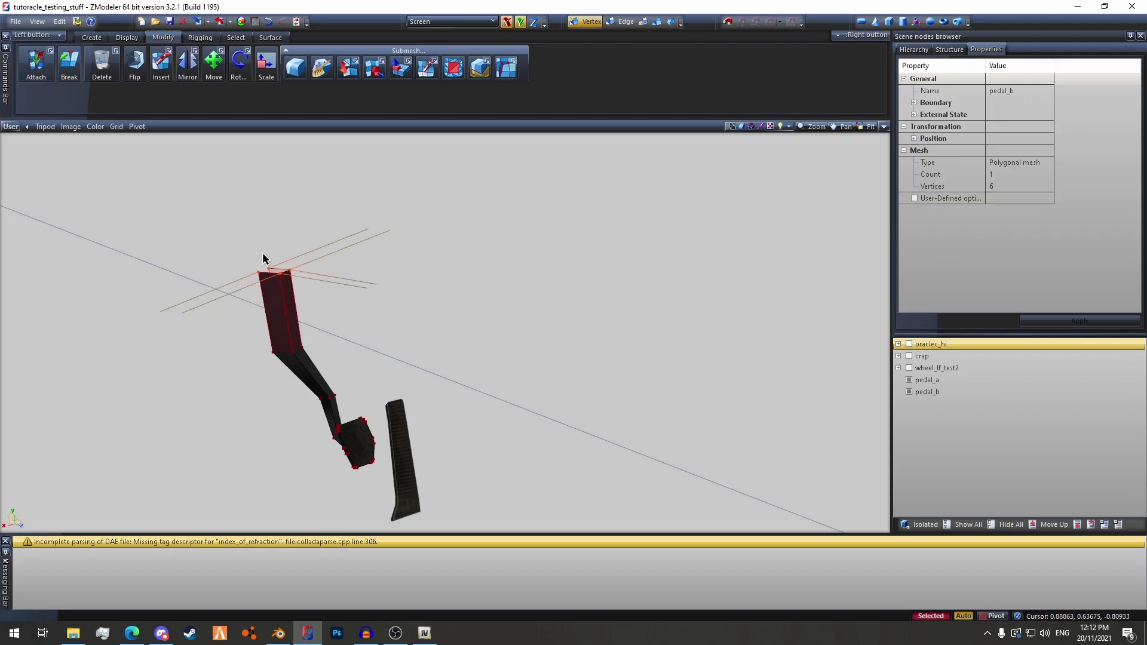
Center the pivot on the selected upper vertices of pedal_b
click(137, 127)
click(160, 182)
click(145, 128)
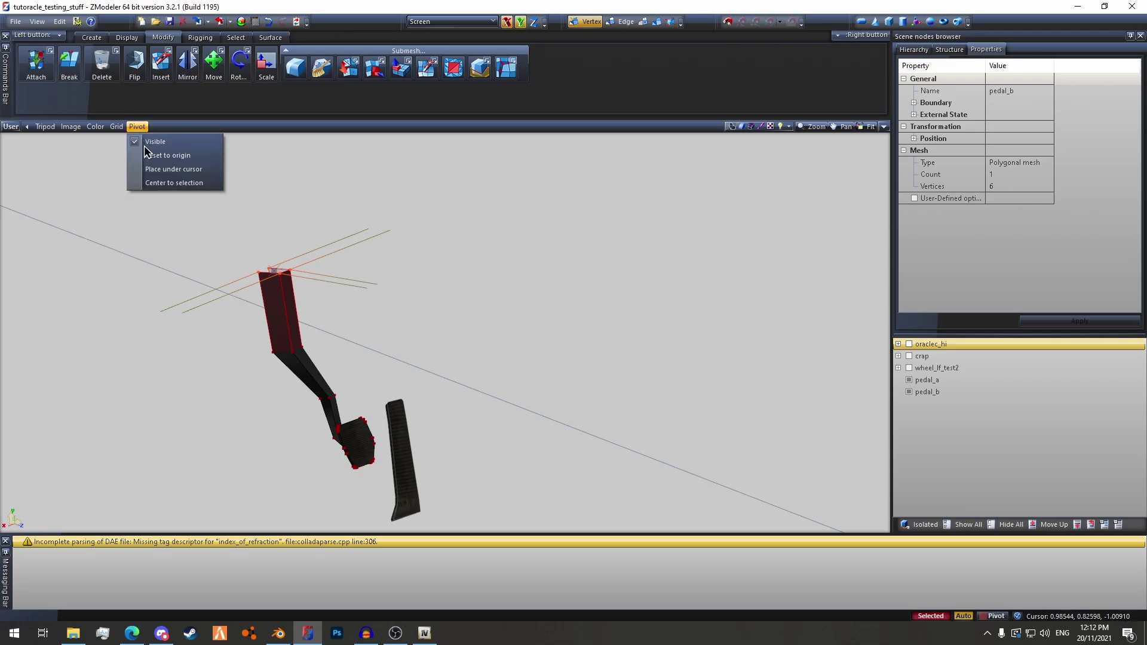
click(153, 184)
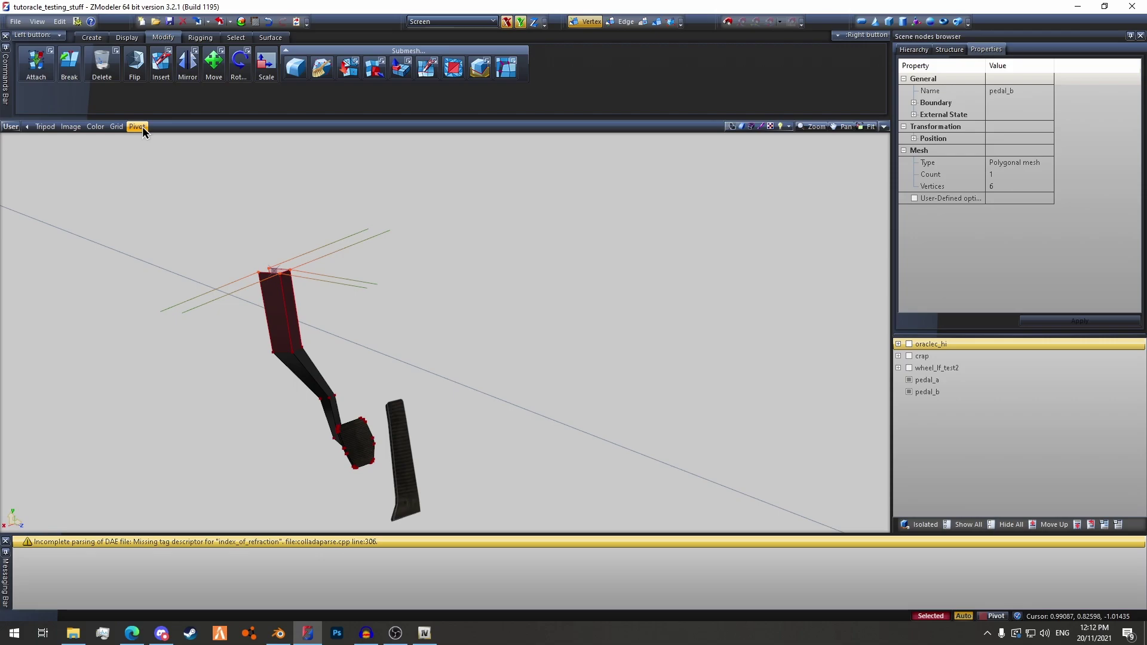
scroll(291, 283, up, 5)
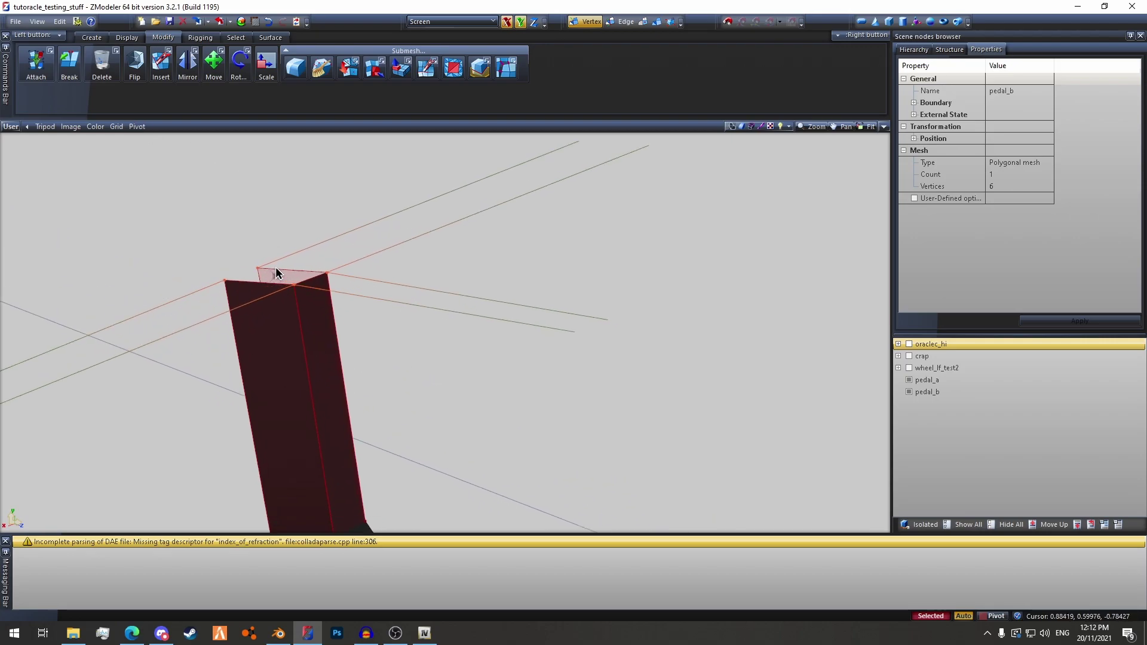
scroll(291, 273, down, 3)
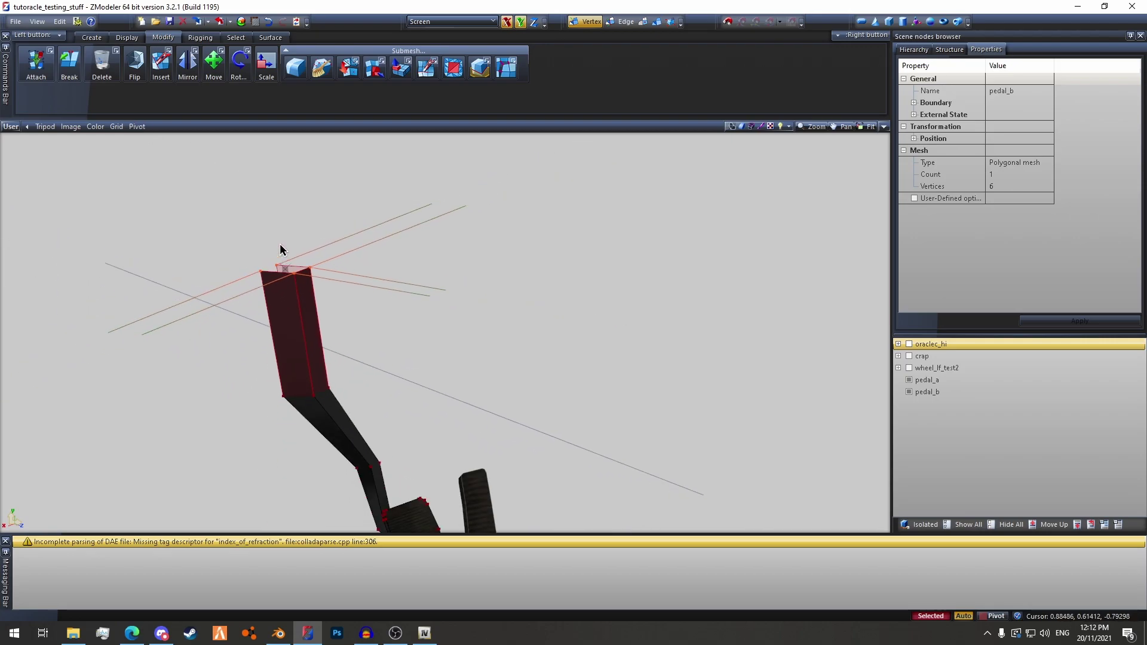
click(215, 62)
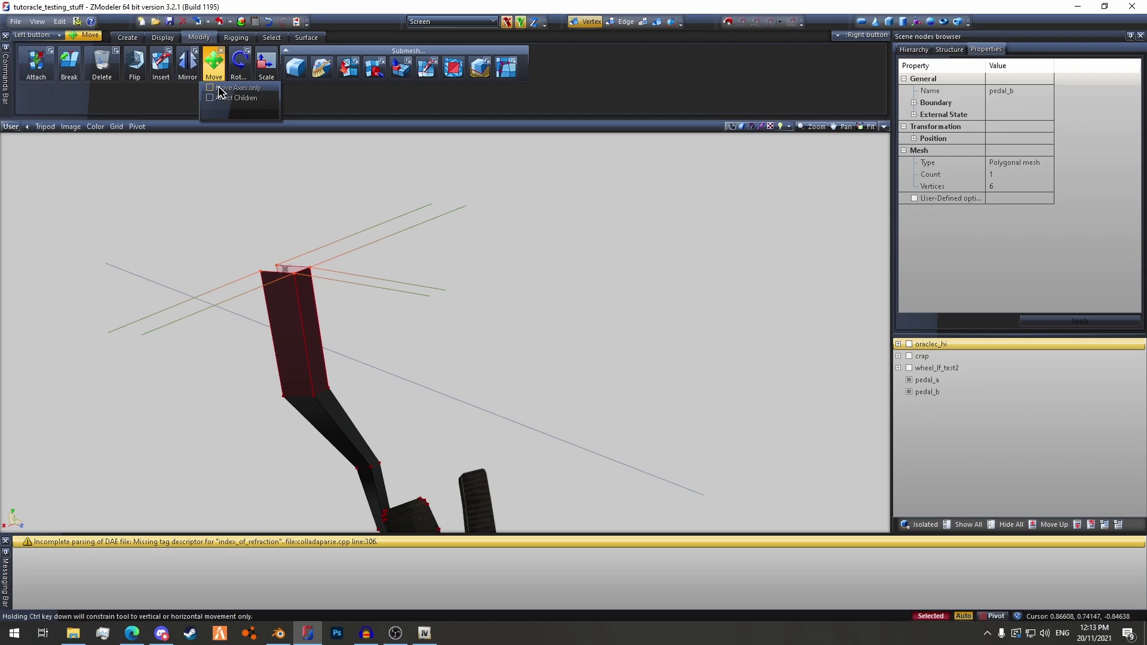
click(221, 51)
click(215, 64)
key(space)
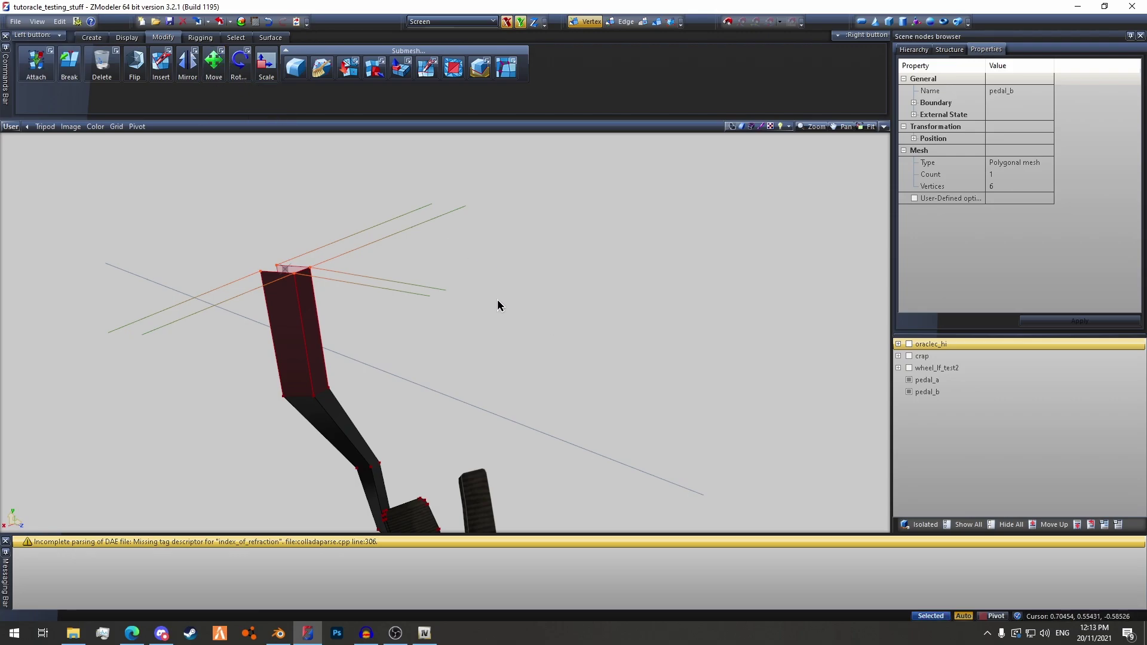
Deselect the upper vertices of pedal_b's arm
click(515, 308)
scroll(515, 308, down, 1)
drag(263, 239, 453, 317)
click(486, 292)
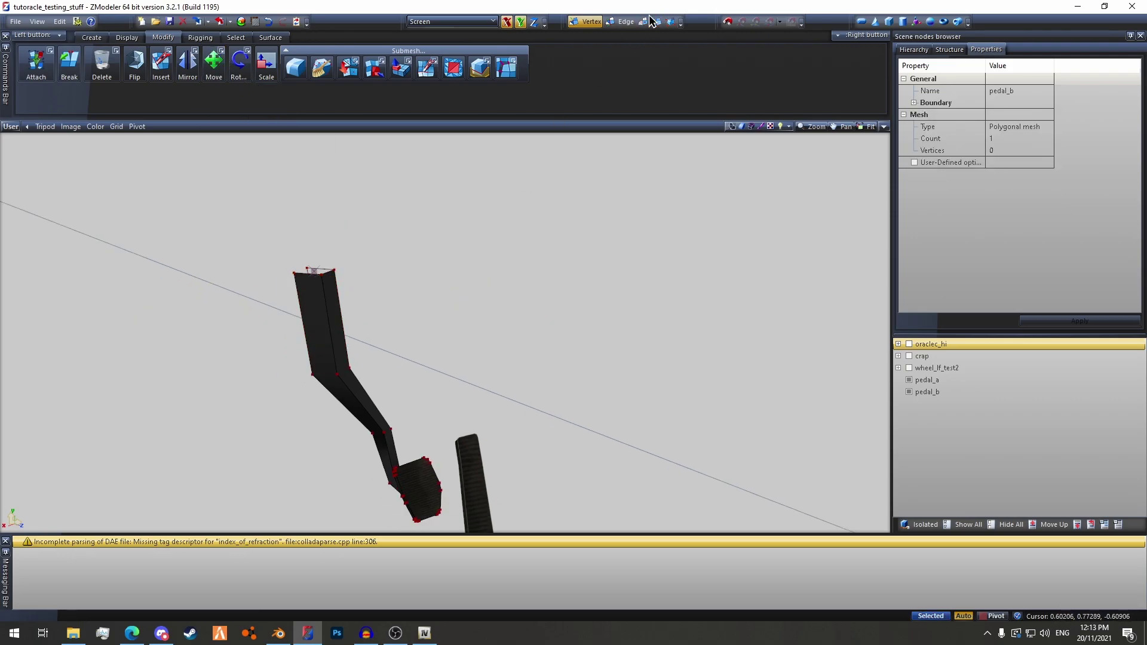
Return to object level and reset pedal_b's local axes to the pivot helper
click(657, 22)
scroll(338, 255, down, 2)
click(317, 278)
right_click(318, 278)
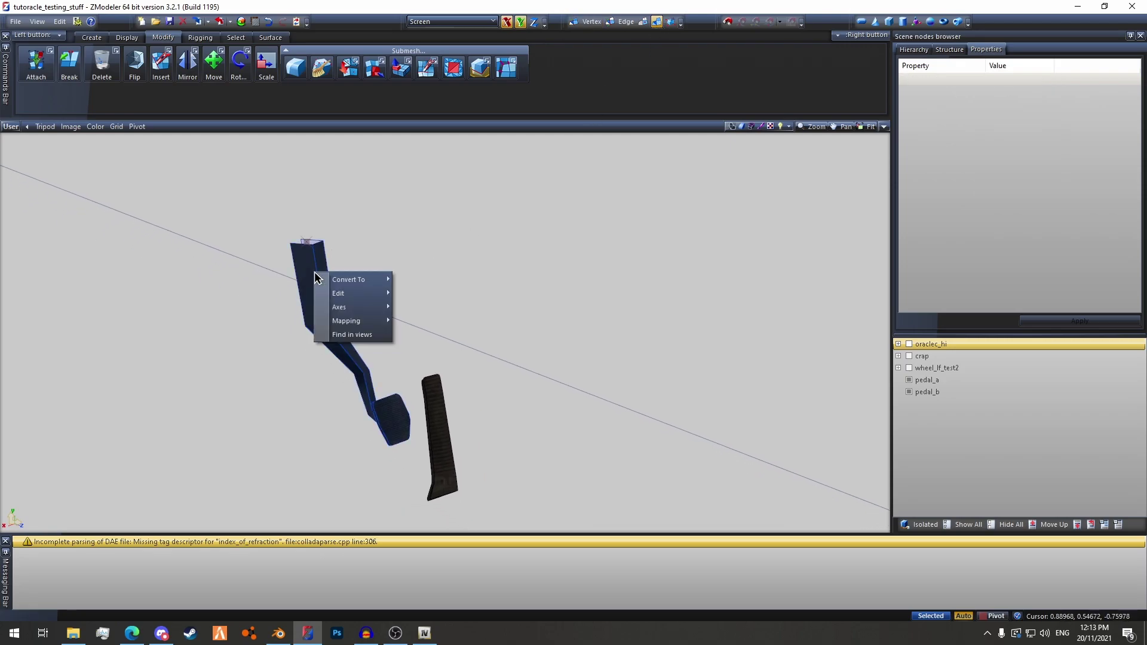
mouse_move(340, 308)
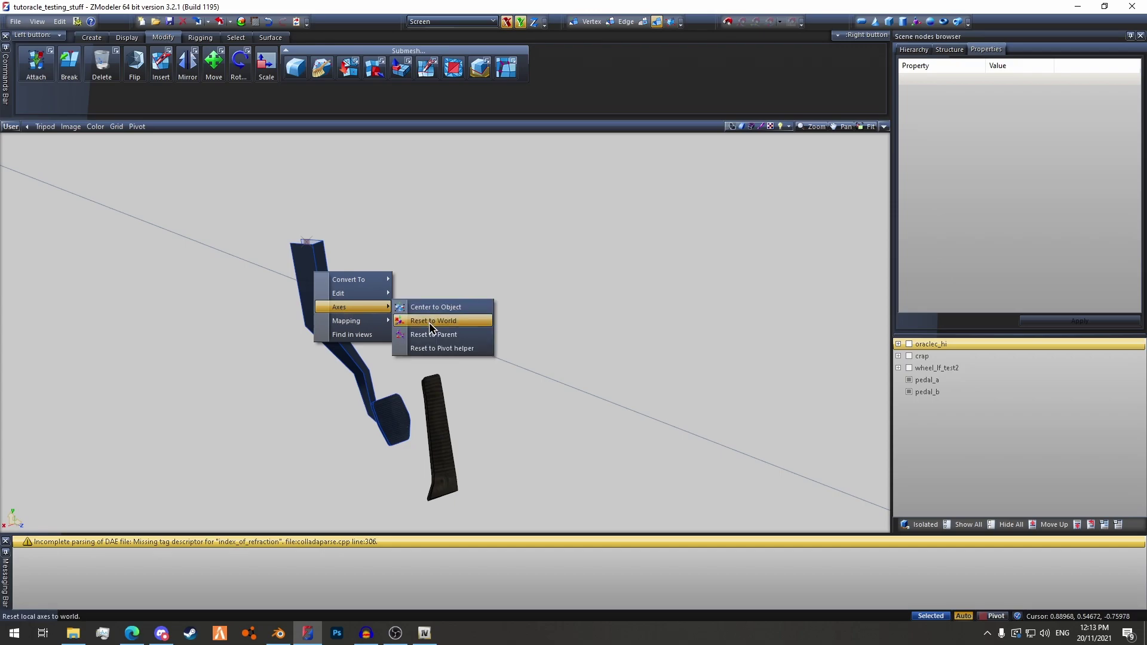
click(434, 353)
Switch to vertex level and select the vertices along the lower edge of pedal_a
scroll(394, 282, down, 2)
click(404, 385)
scroll(405, 386, up, 5)
key(1)
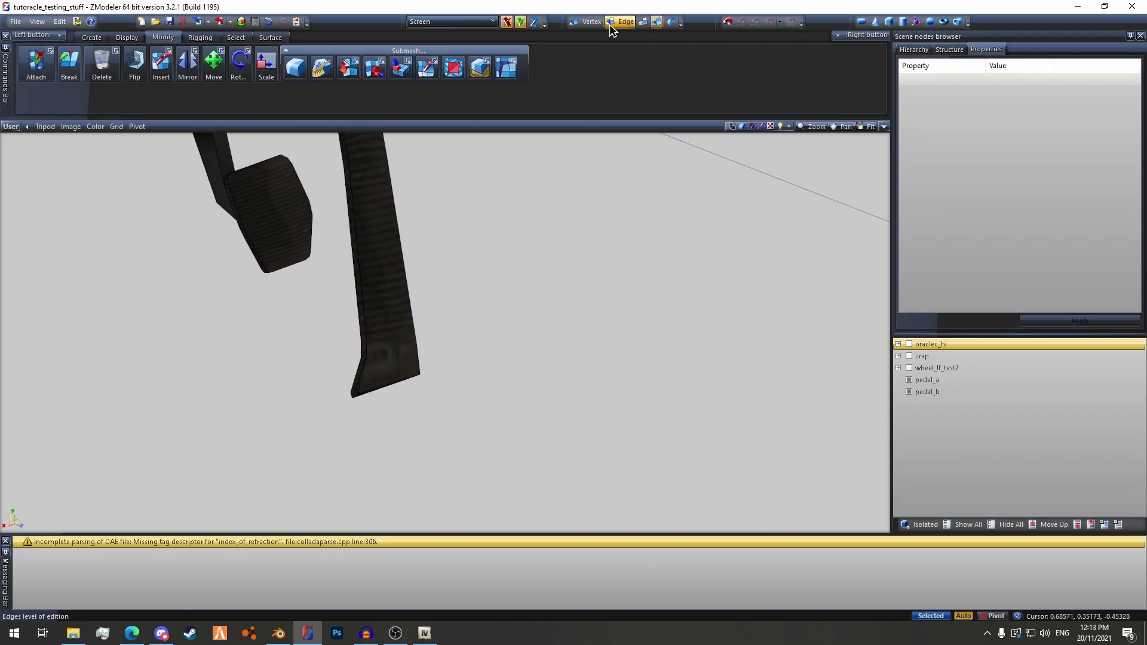
scroll(455, 354, up, 1)
click(414, 376)
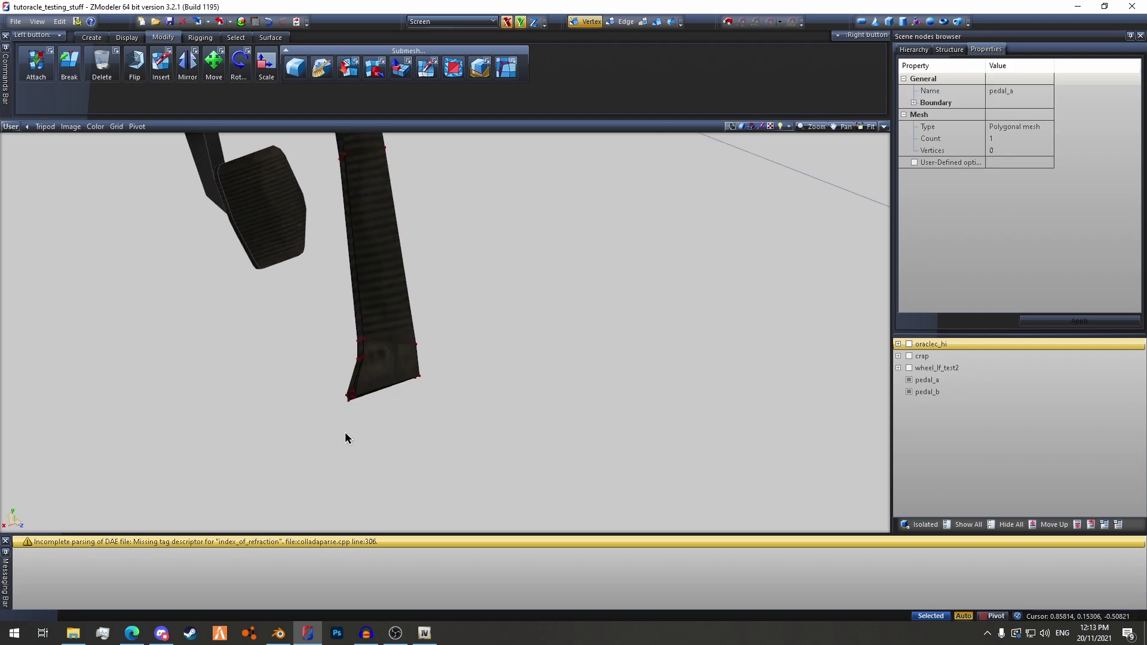
scroll(349, 438, up, 4)
drag(347, 363, 347, 363)
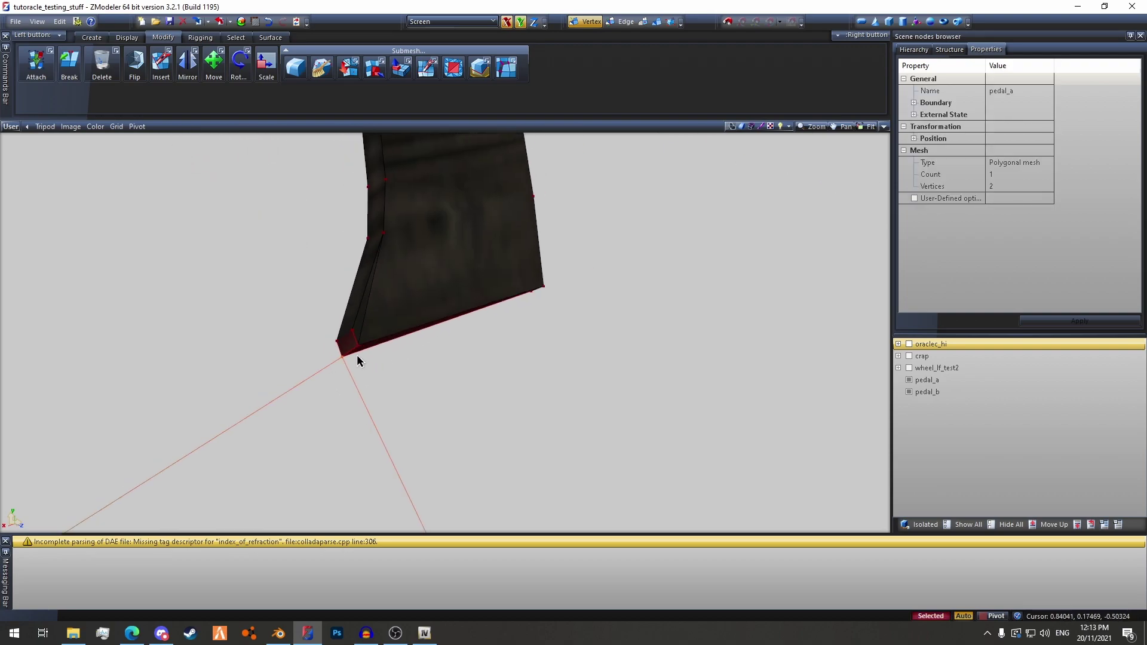
scroll(418, 317, up, 3)
scroll(310, 225, down, 4)
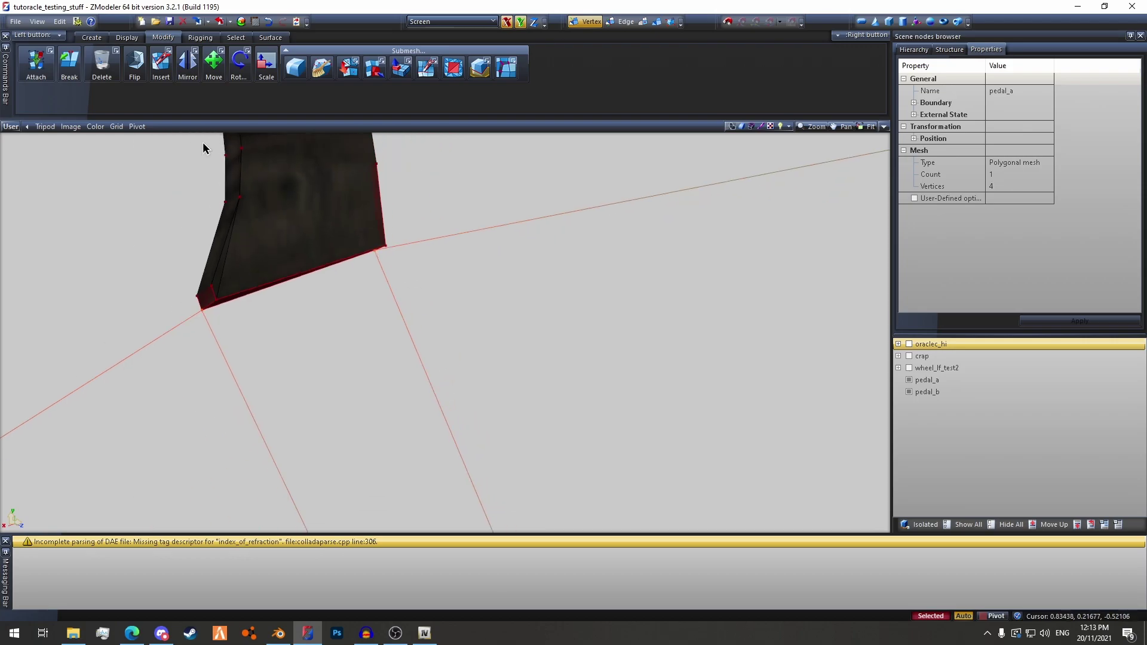
Center the pivot on the selected lower vertices of pedal_a
click(140, 129)
click(165, 186)
click(336, 365)
Return to object level and reset pedal_a's local axes to the pivot helper
scroll(325, 326, down, 4)
scroll(340, 339, down, 3)
click(656, 21)
click(333, 383)
right_click(335, 372)
mouse_move(358, 405)
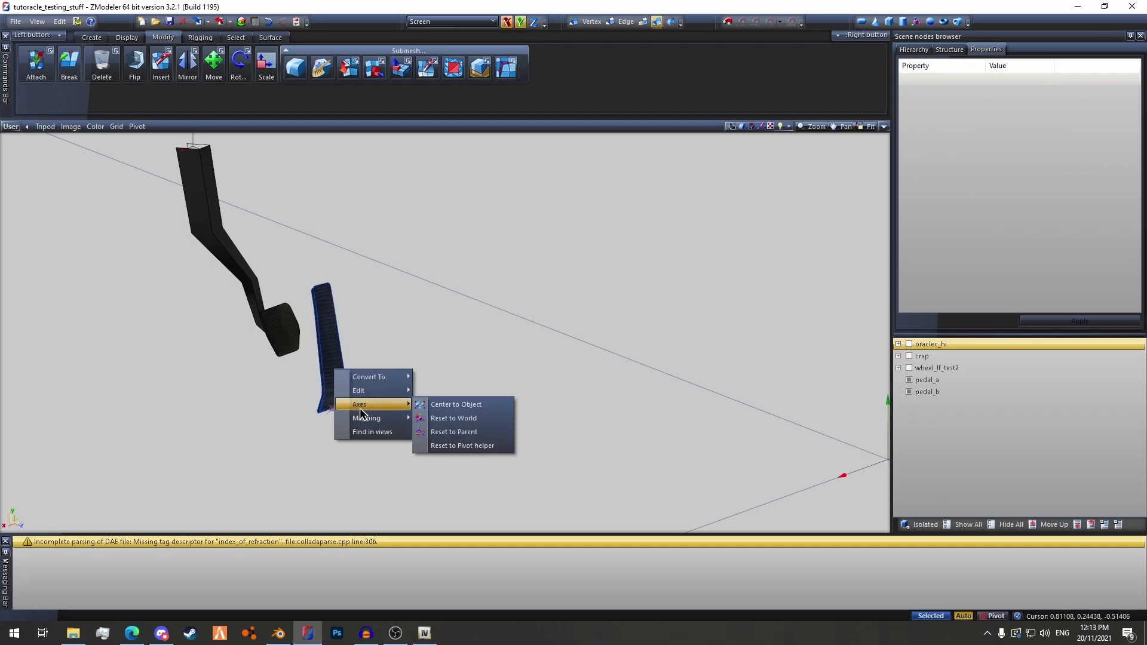
click(446, 447)
scroll(326, 361, down, 2)
click(296, 338)
scroll(329, 345, down, 1)
click(330, 349)
click(306, 338)
click(329, 347)
click(535, 442)
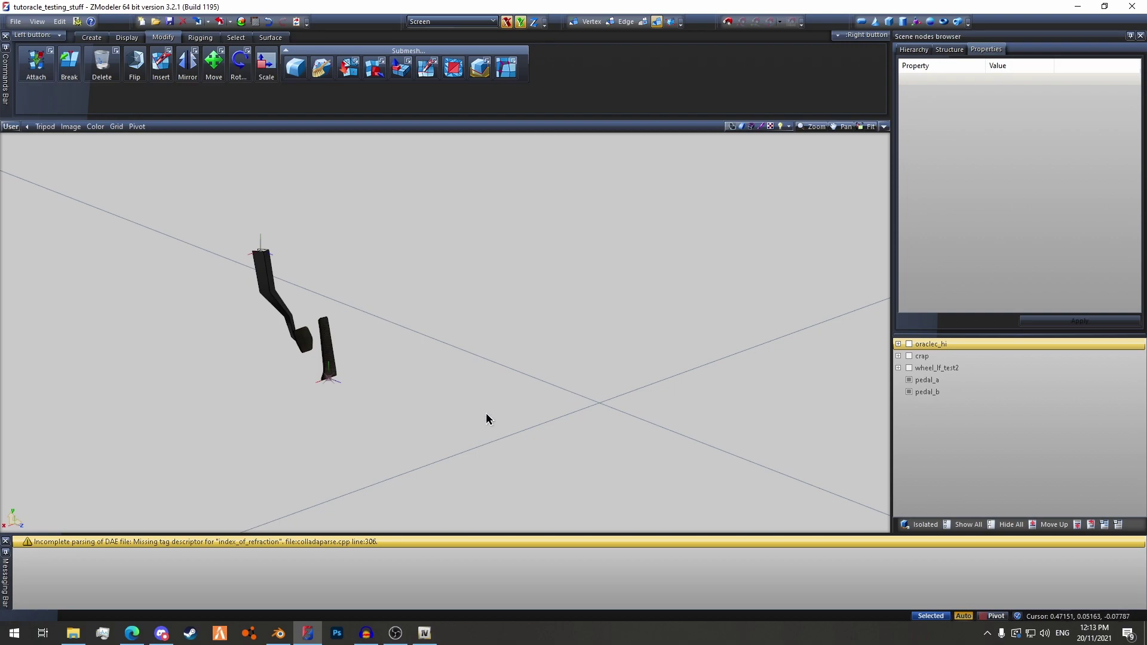
Move the pivot helper back to the world origin and duplicate both pedals
click(138, 126)
click(149, 153)
drag(418, 408, 218, 261)
right_click(405, 316)
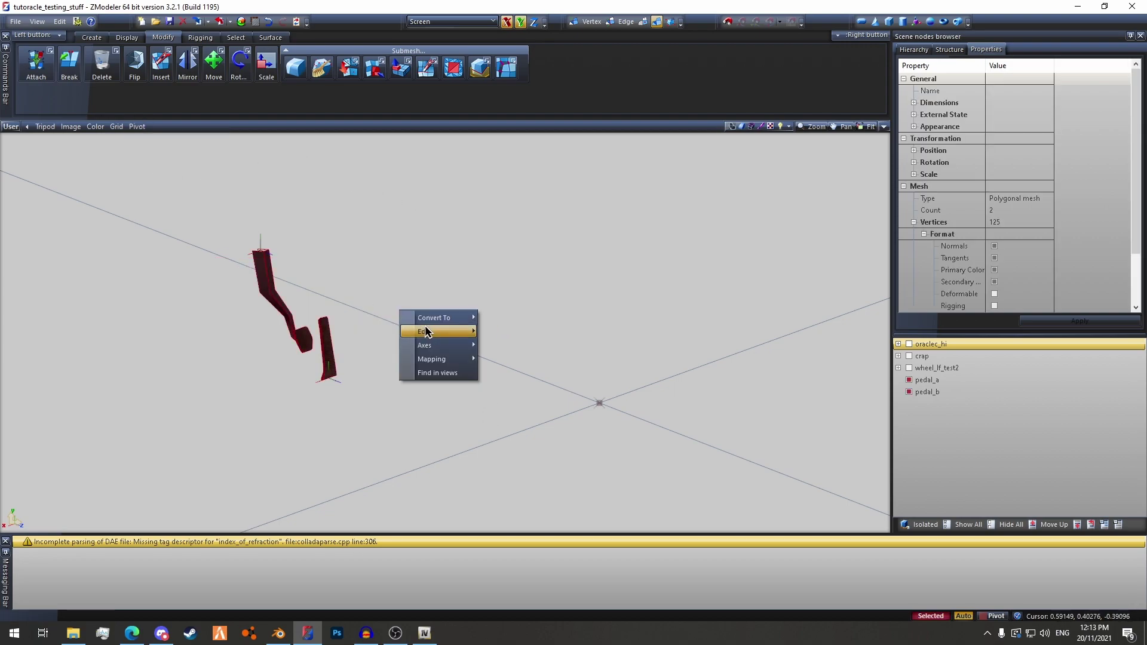
mouse_move(437, 335)
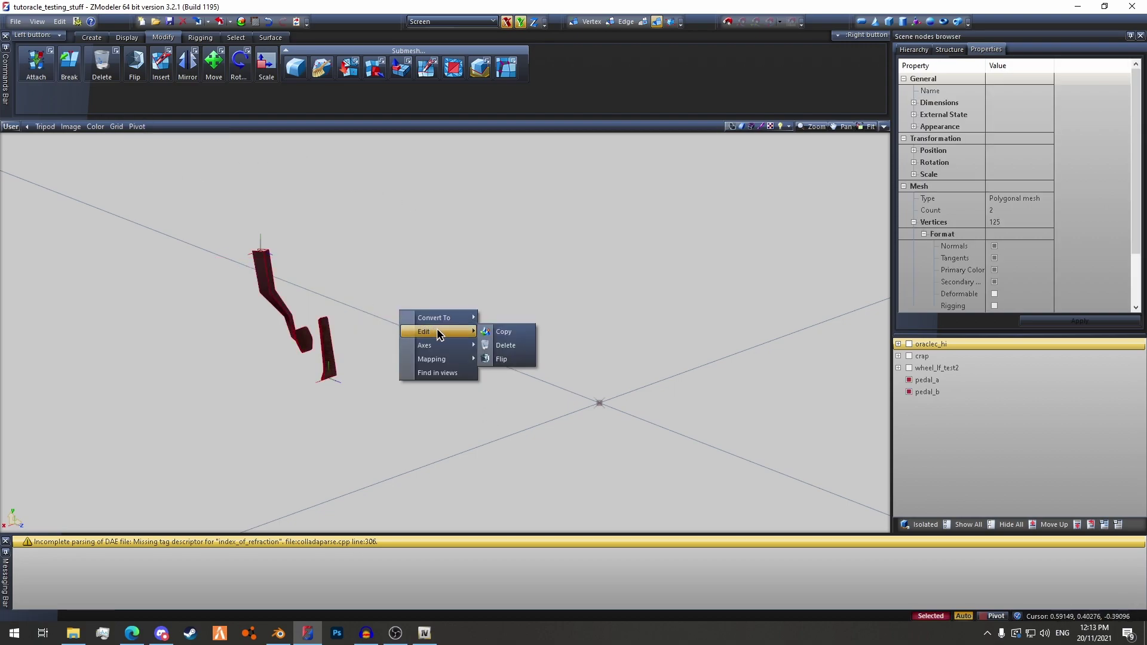
click(505, 332)
drag(568, 310, 379, 371)
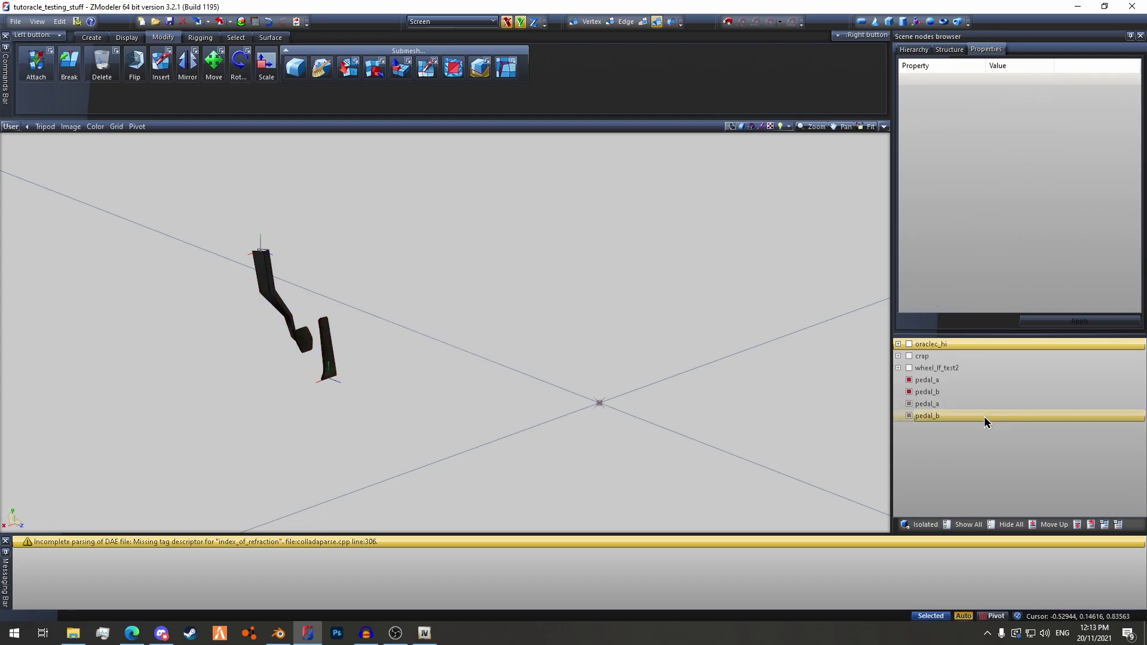
Hide the original pedal_a and pedal_b so only their copies are shown
click(909, 381)
click(909, 391)
scroll(181, 306, up, 4)
middle_drag(421, 356, 349, 351)
At polygon level, delete the arm of the pedal_b copy using Separated selection, leaving only its pad
key(ctrl+a)
click(643, 22)
drag(440, 216, 530, 257)
click(235, 37)
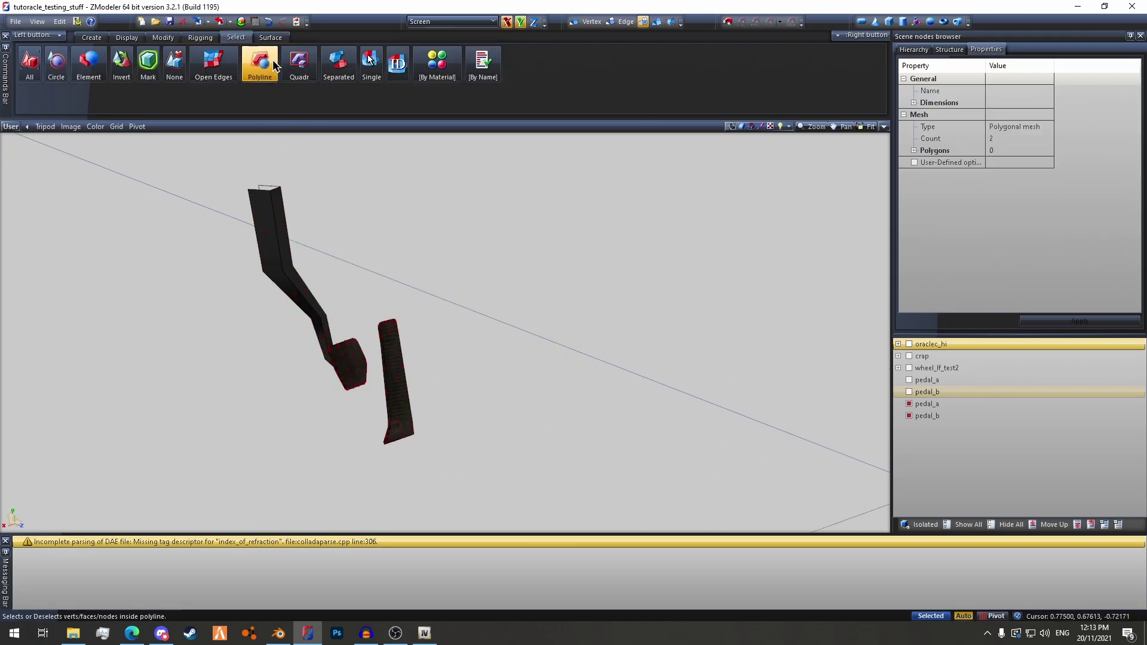
click(338, 63)
right_click(255, 224)
key(Delete)
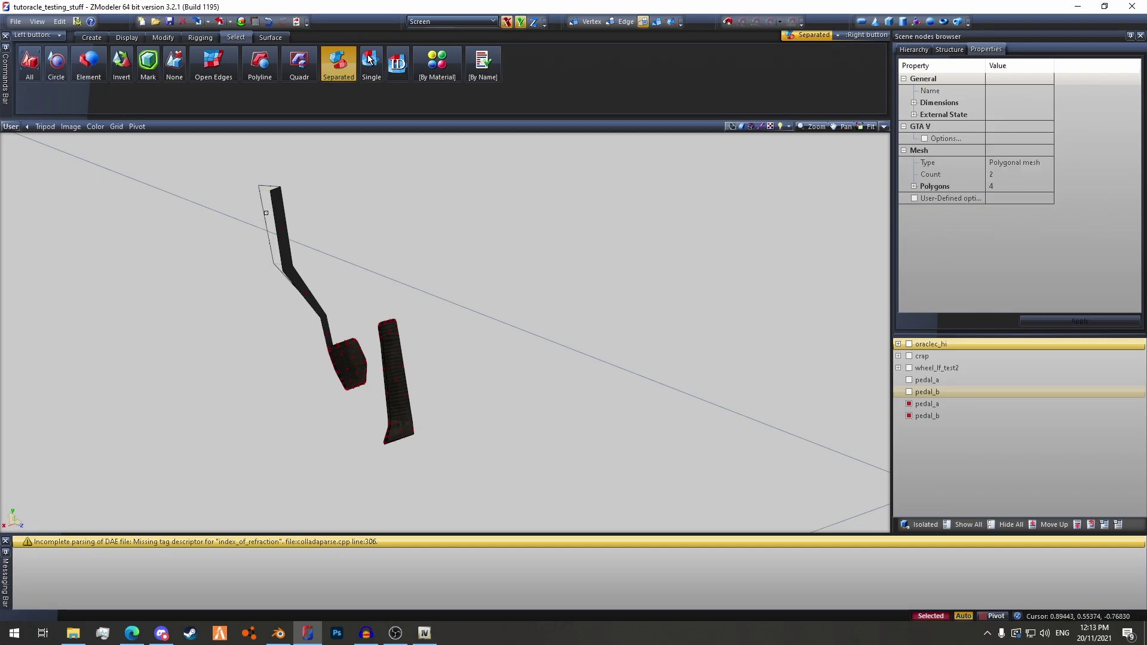
right_click(265, 227)
key(Delete)
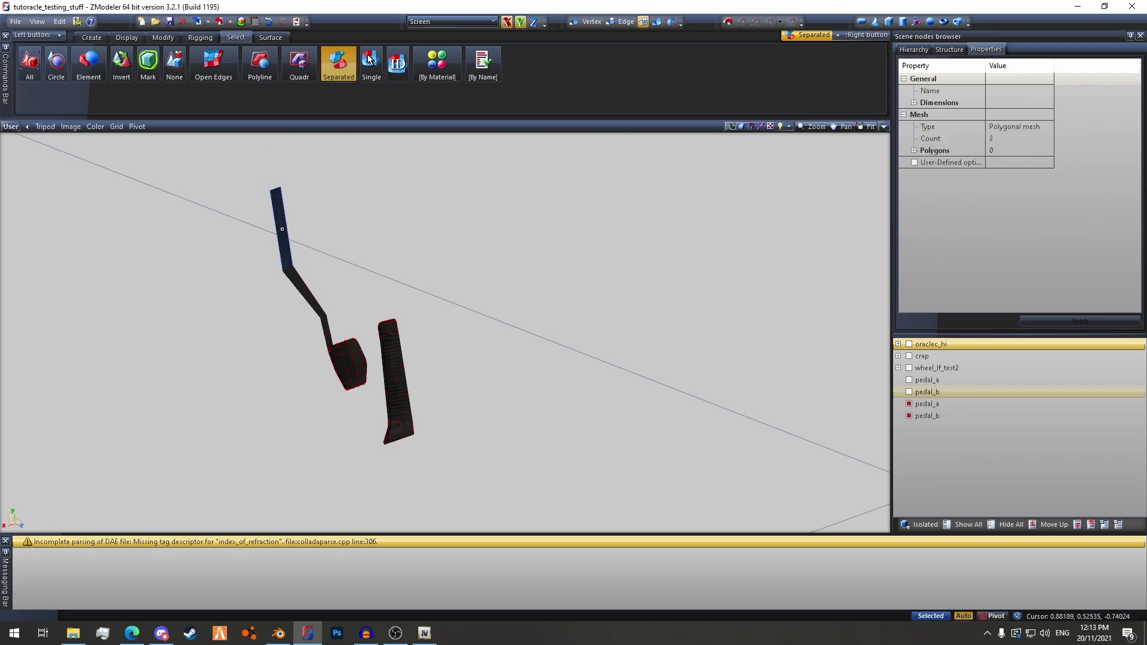
key(Delete)
Delete the remaining side polygons of both copied pedals, keeping only their front faces
scroll(344, 388, up, 5)
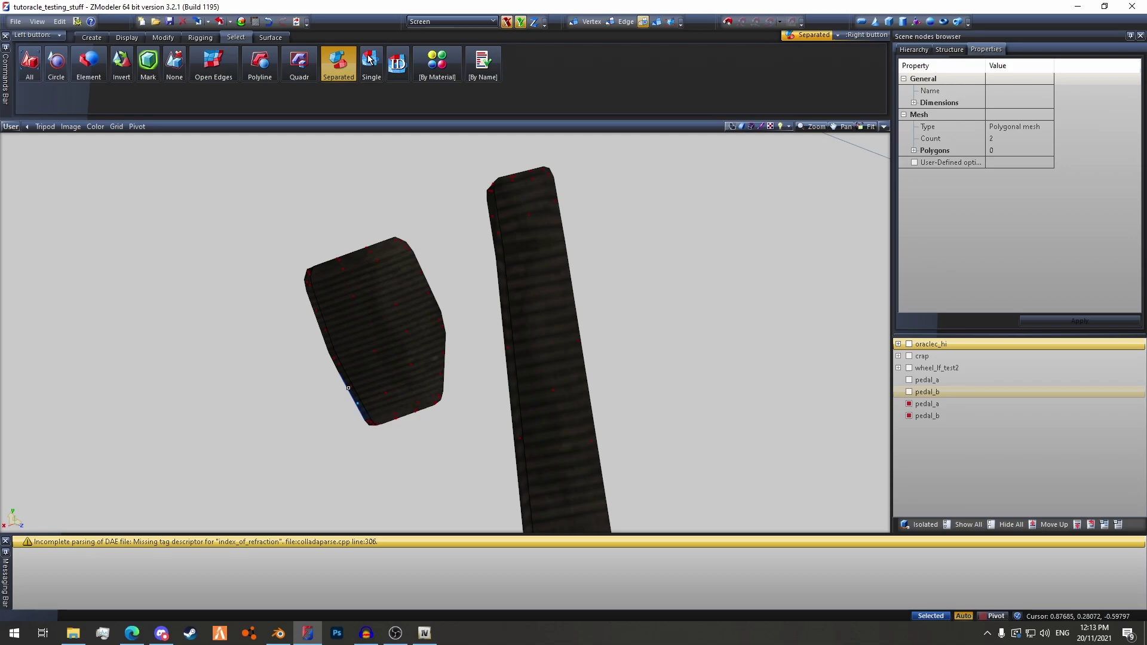
scroll(299, 408, down, 4)
middle_drag(299, 408, 243, 277)
scroll(396, 397, up, 3)
right_click(400, 379)
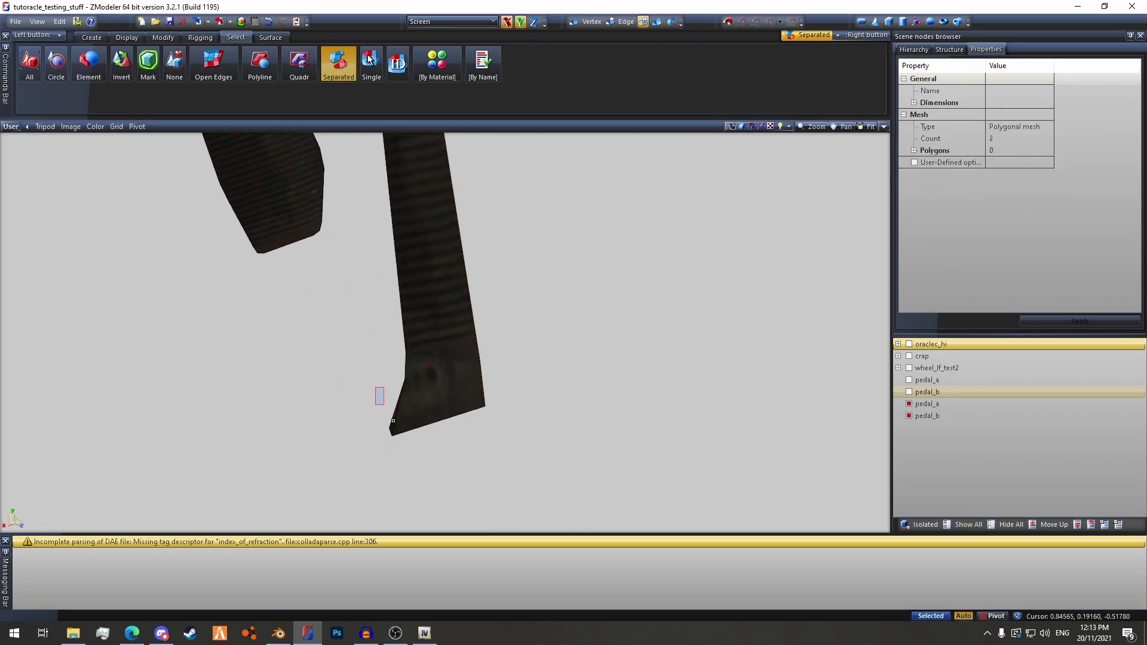
scroll(346, 430, down, 3)
scroll(430, 303, down, 2)
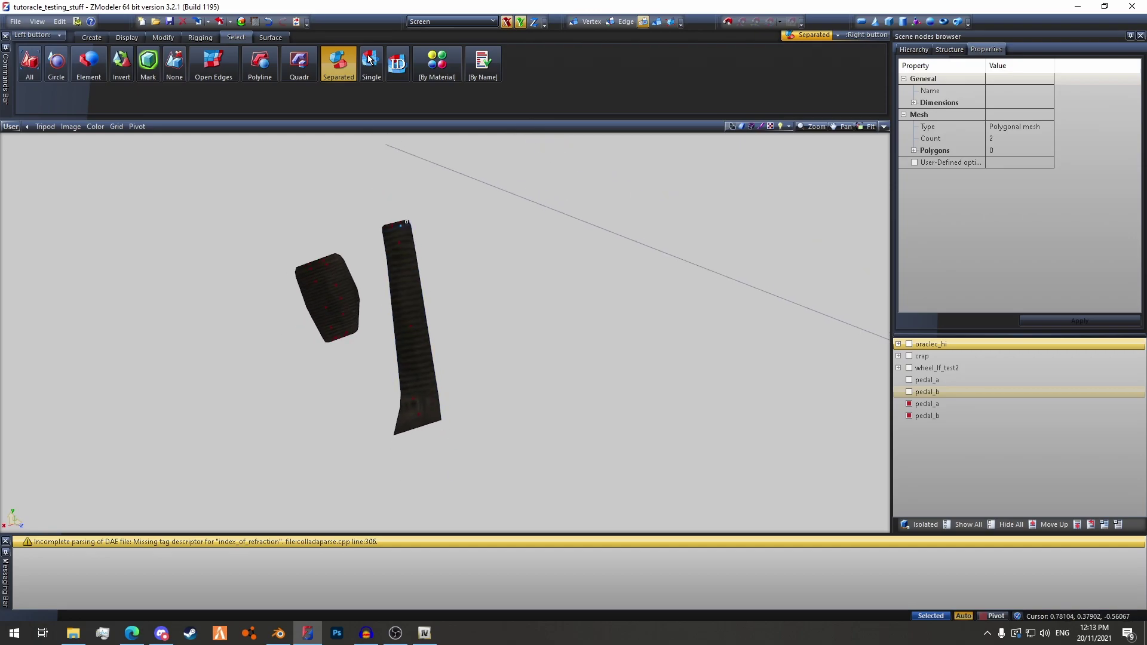
middle_drag(453, 364, 471, 298)
Return to object level and rename the two simplified copies pedal_a_L1 and pedal_b_l1
click(656, 23)
right_drag(555, 289, 641, 331)
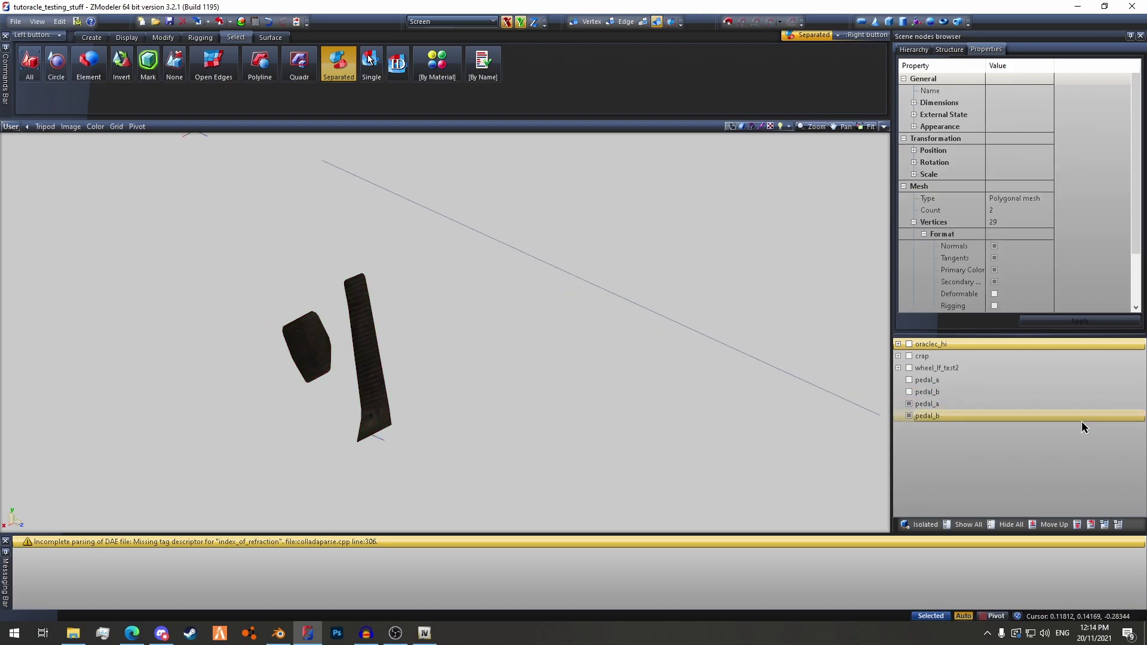
double_click(962, 406)
text(_L1)
key(Return)
double_click(979, 413)
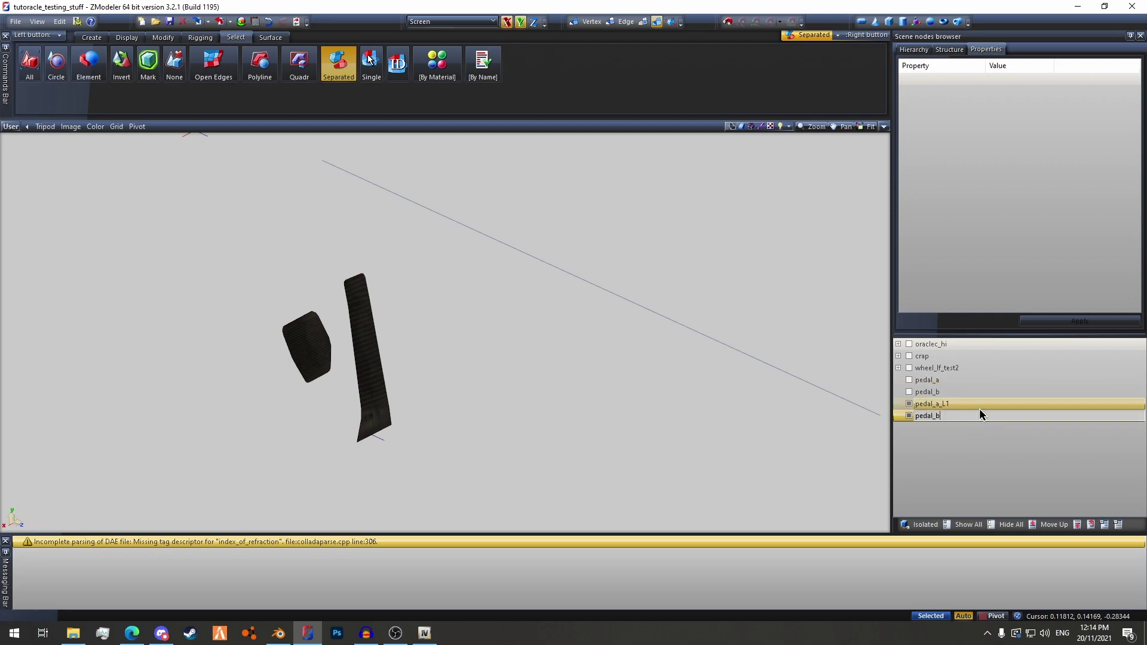
text(_l1)
Hide the simplified pedals and show only the dials node under the chassis of oraclec_hi
click(908, 403)
click(908, 415)
click(922, 343)
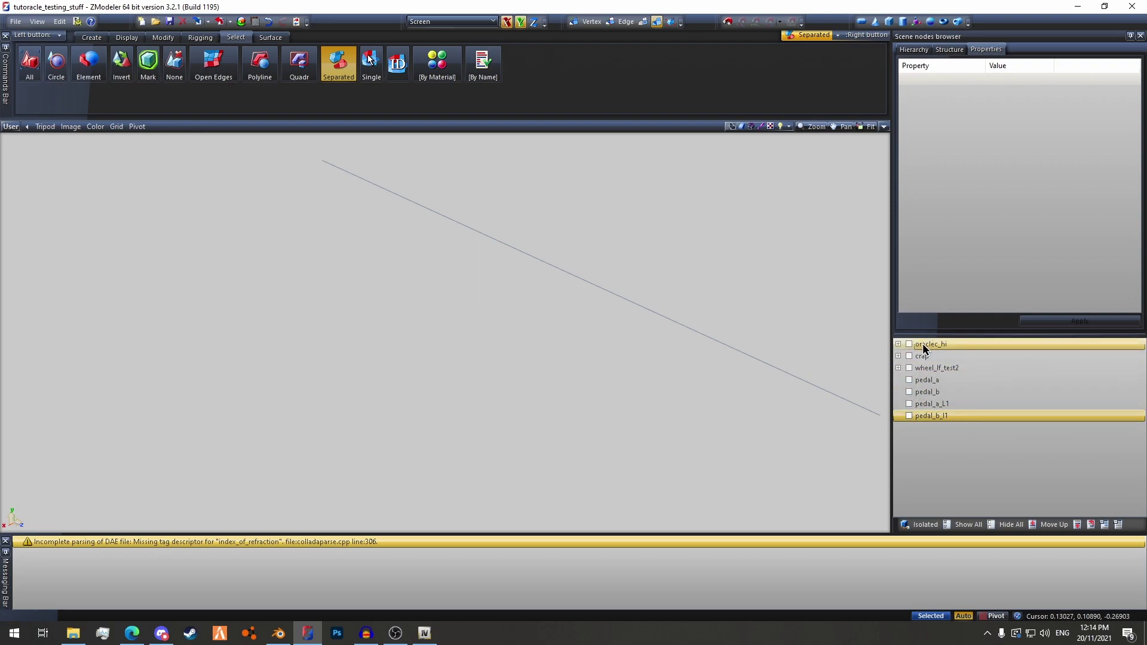
click(897, 343)
click(1013, 525)
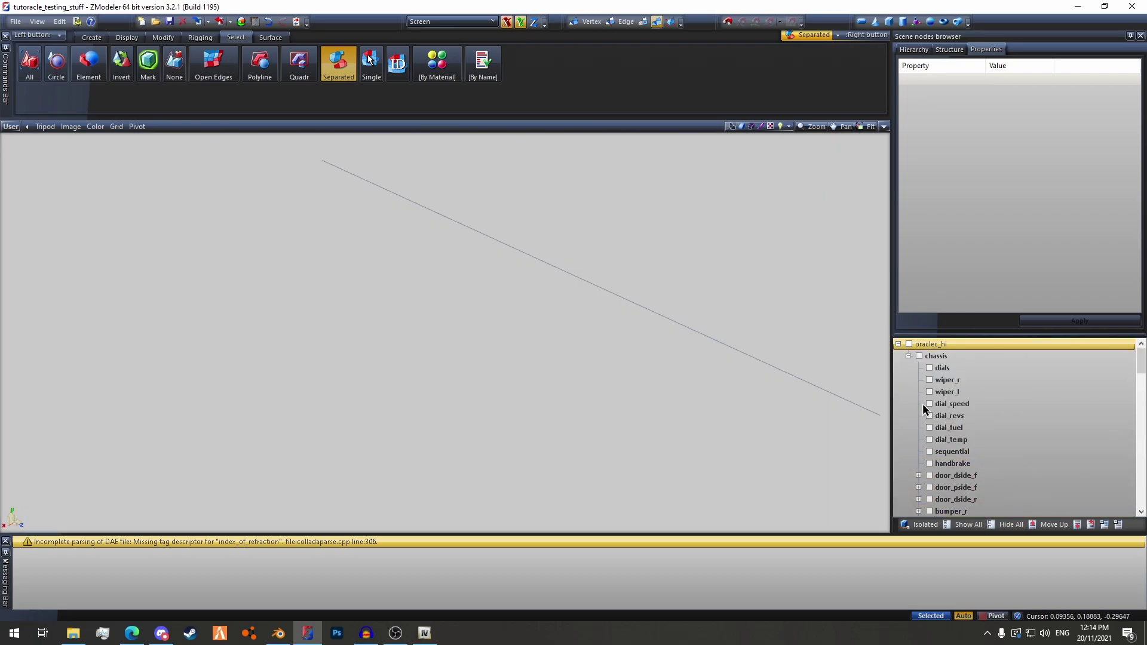
click(929, 368)
middle_drag(600, 268, 517, 385)
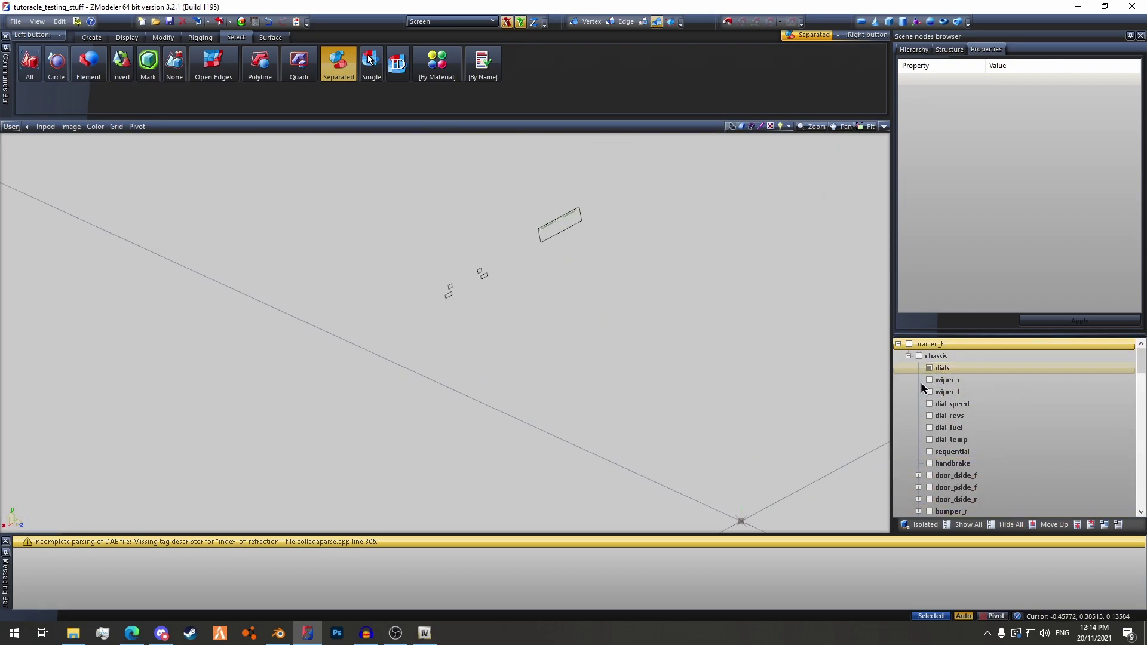
Duplicate the dials node and select the copy at the end of the chassis hierarchy
click(942, 368)
right_click(946, 369)
click(1047, 394)
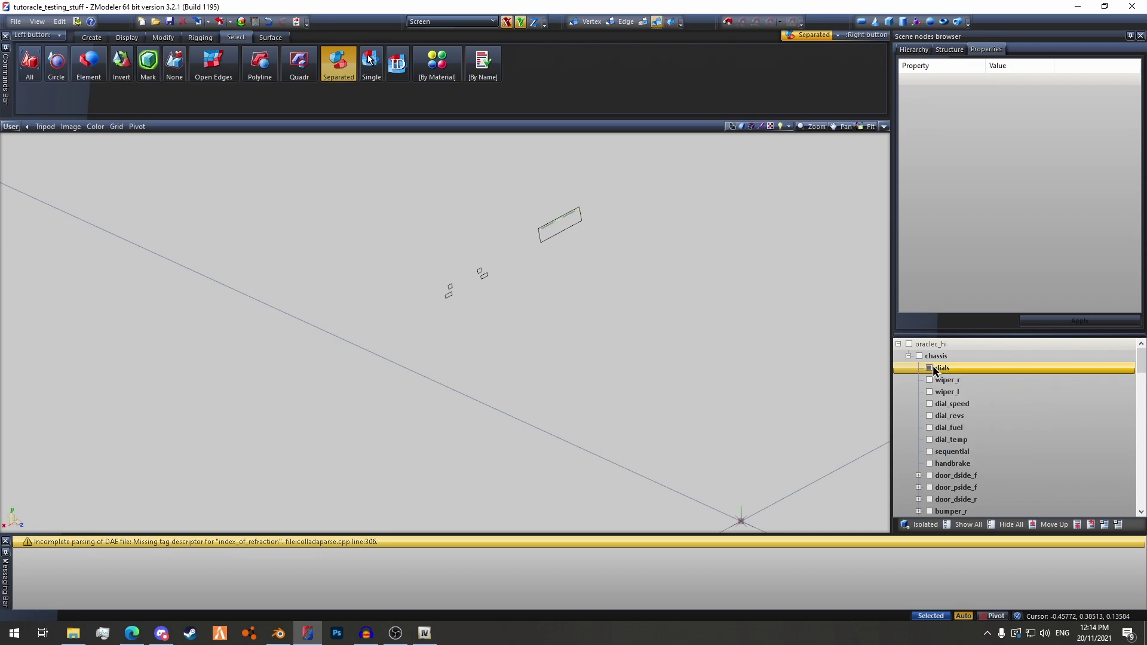
scroll(973, 422, down, 20)
click(956, 428)
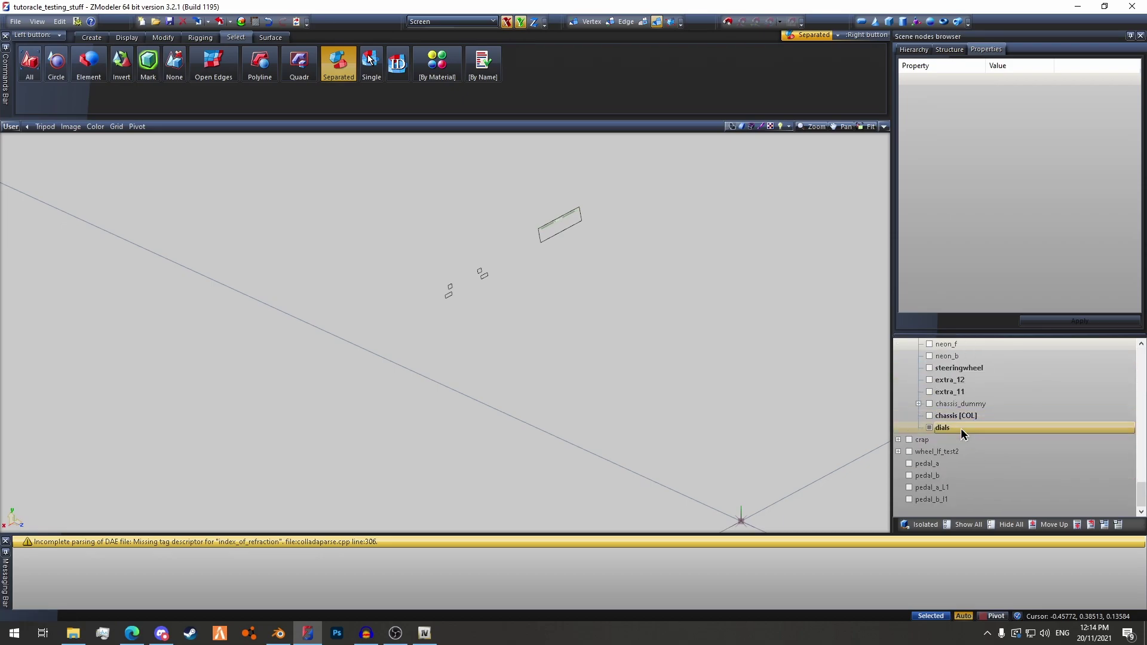
Dismiss the copied dials compound and delete the two dials meshes inside it
click(948, 50)
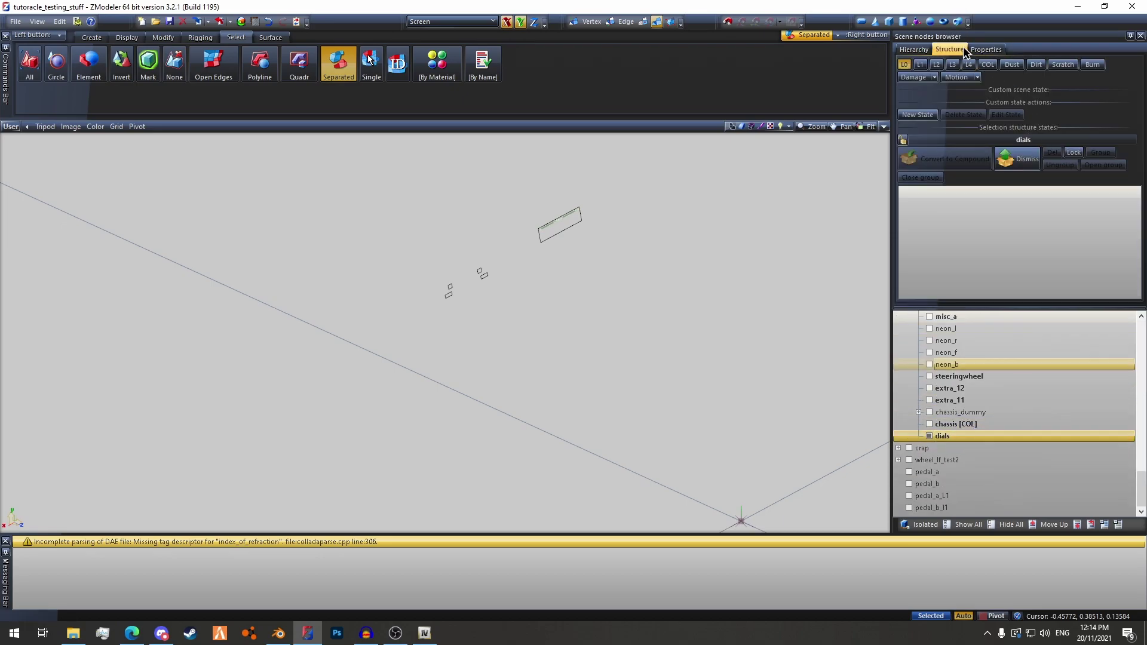
click(1017, 159)
click(919, 436)
click(963, 425)
ctrl+click(962, 433)
right_click(961, 436)
mouse_move(990, 444)
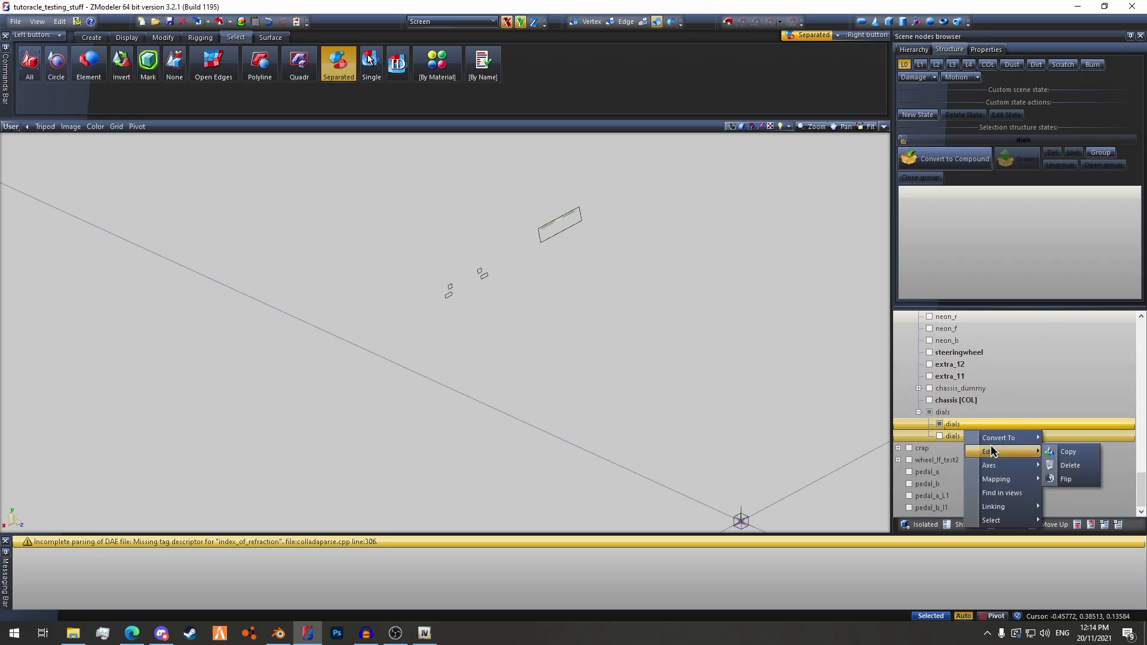
click(1069, 466)
Duplicate the emptied dials dummy and rename the first of the two dummies pedal_a
right_click(956, 436)
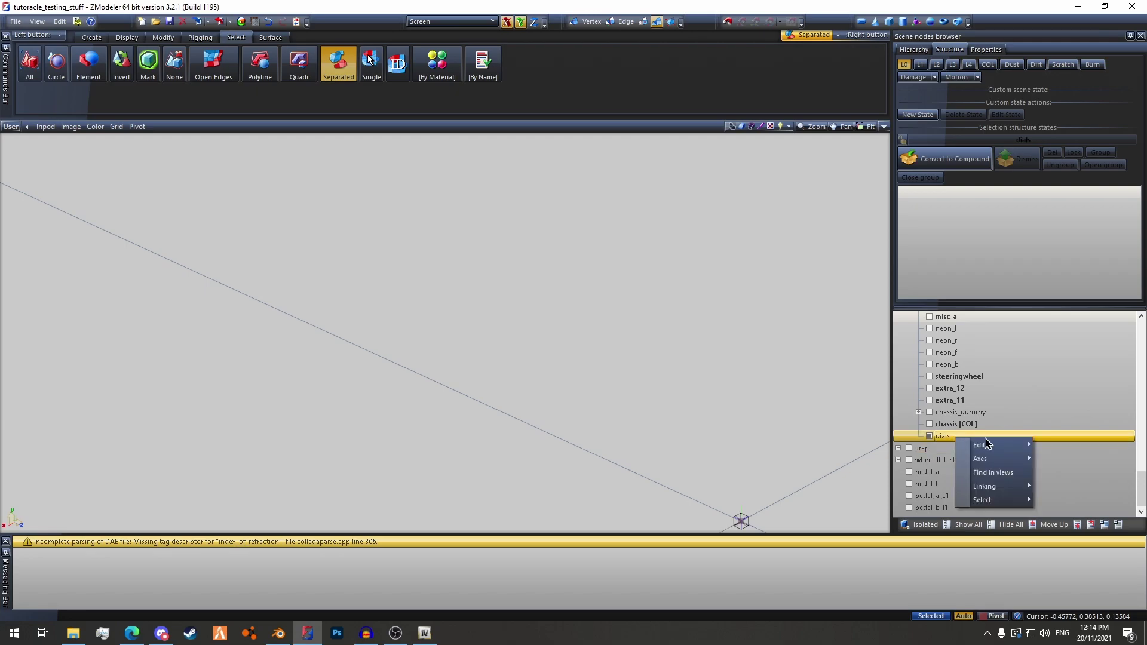
click(1055, 446)
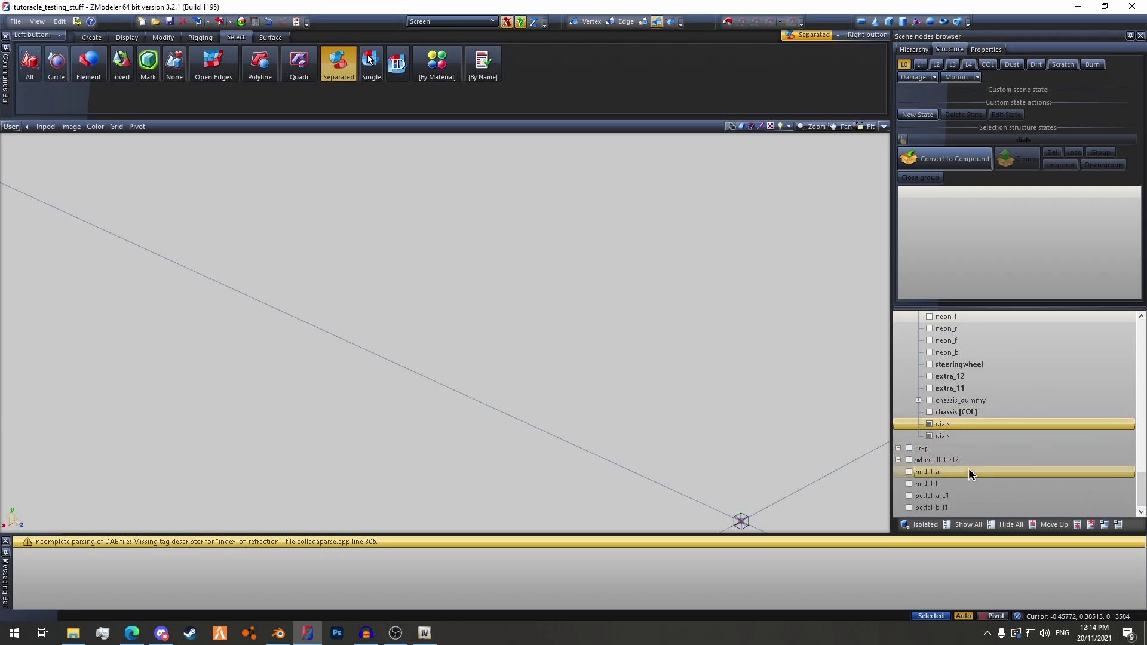
click(972, 473)
click(923, 472)
key(ctrl+c)
double_click(960, 425)
drag(959, 426, 819, 427)
key(ctrl+v)
Rename the second dials dummy under the chassis pedal_b
double_click(979, 438)
key(ctrl+a)
key(ctrl+v)
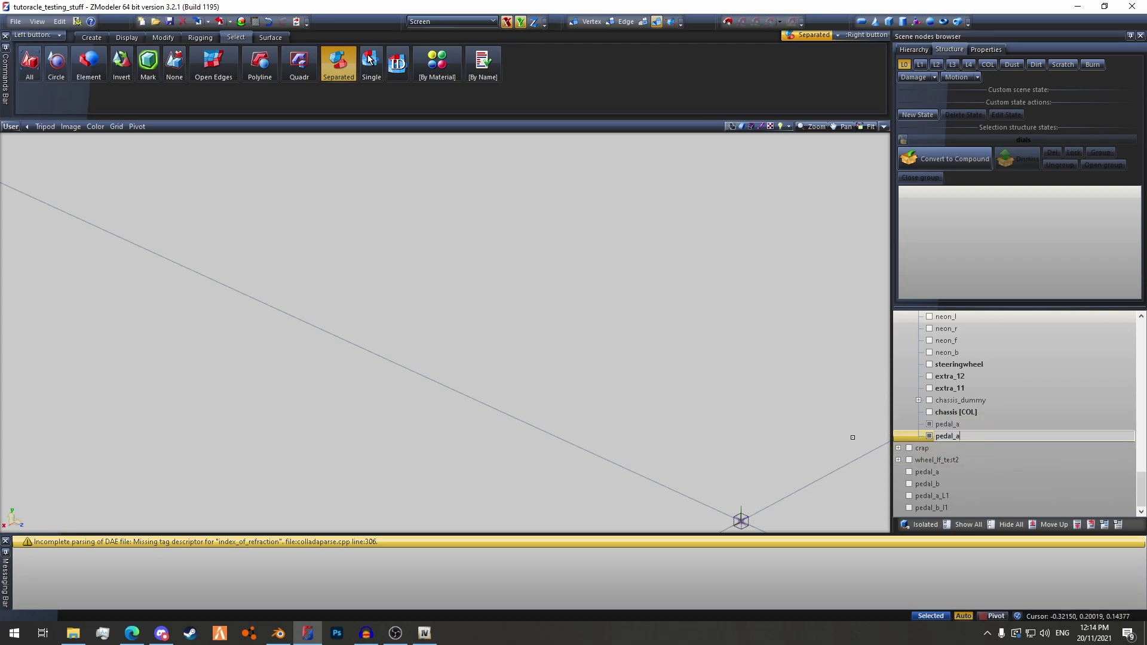
key(BackSpace)
text(b)
key(Return)
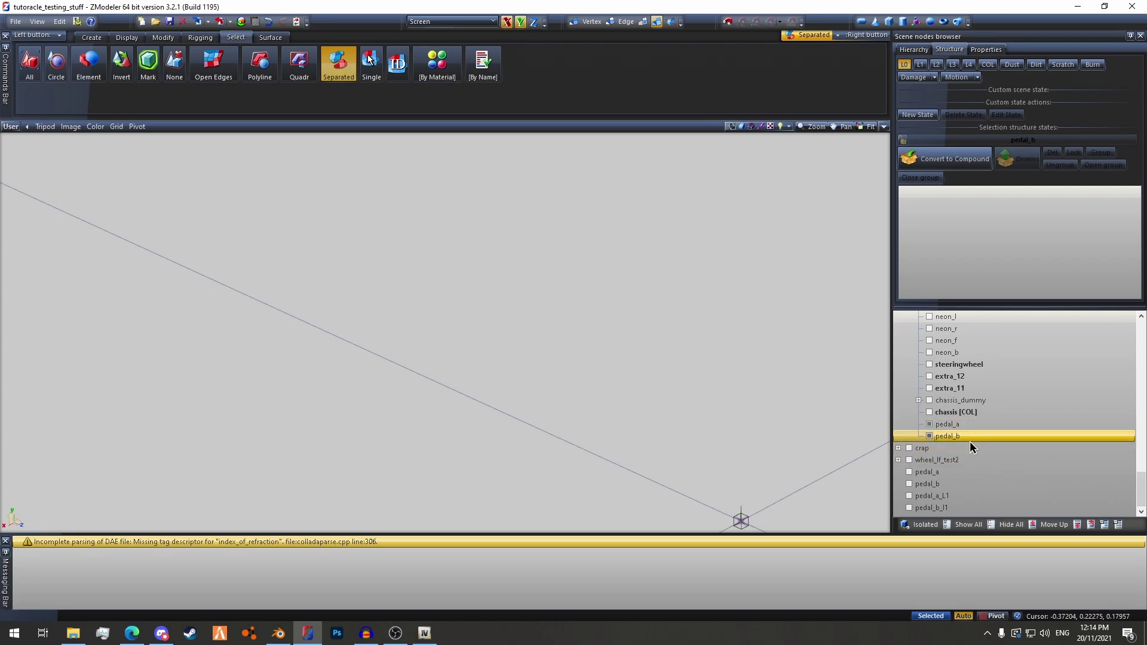
Show the pedal_a mesh, hide the pedal_b dummy, and copy the mesh's local axes to the pedal_a dummy under the chassis
click(908, 472)
middle_drag(565, 364, 484, 269)
scroll(525, 298, up, 4)
middle_drag(607, 388, 495, 304)
click(127, 37)
click(164, 67)
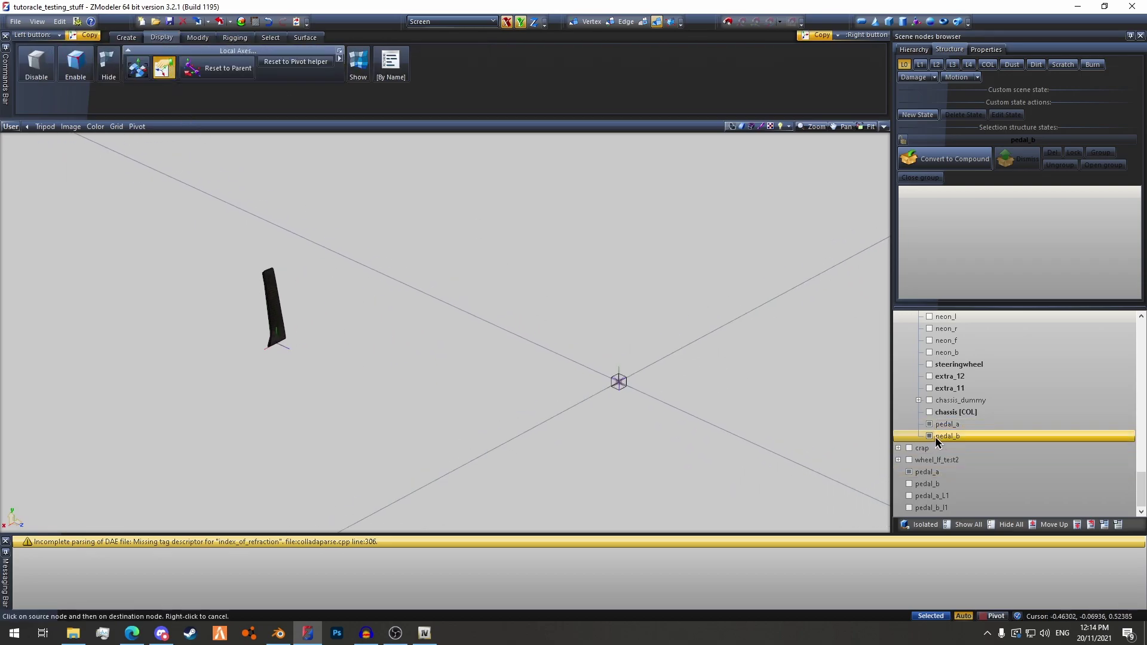
click(930, 435)
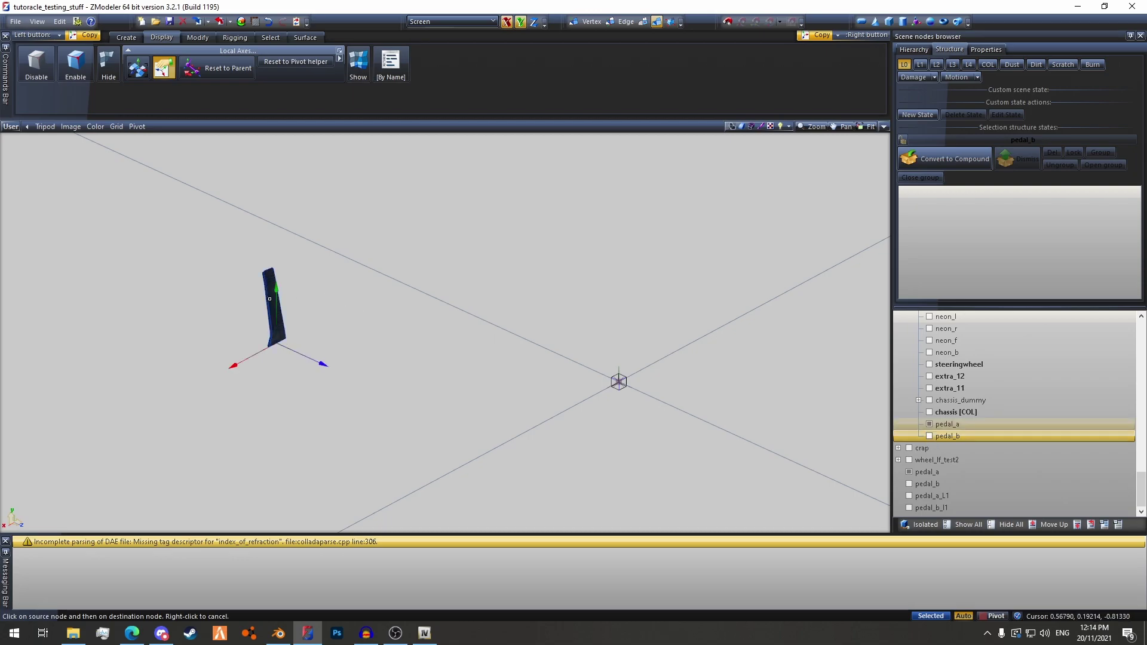
click(268, 279)
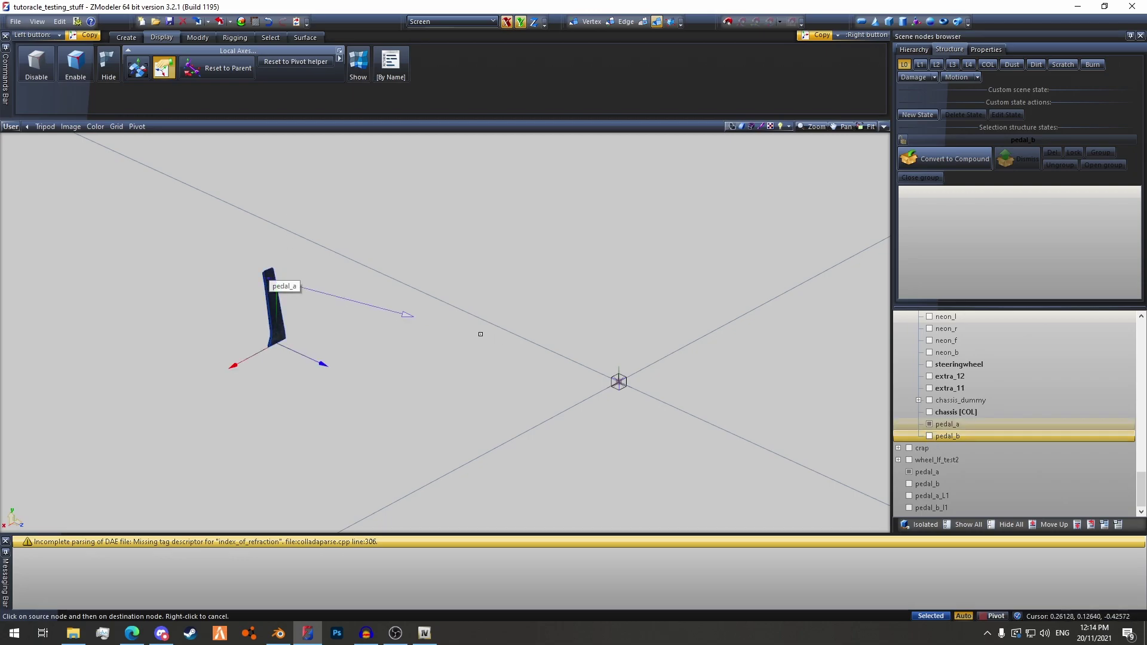
click(614, 378)
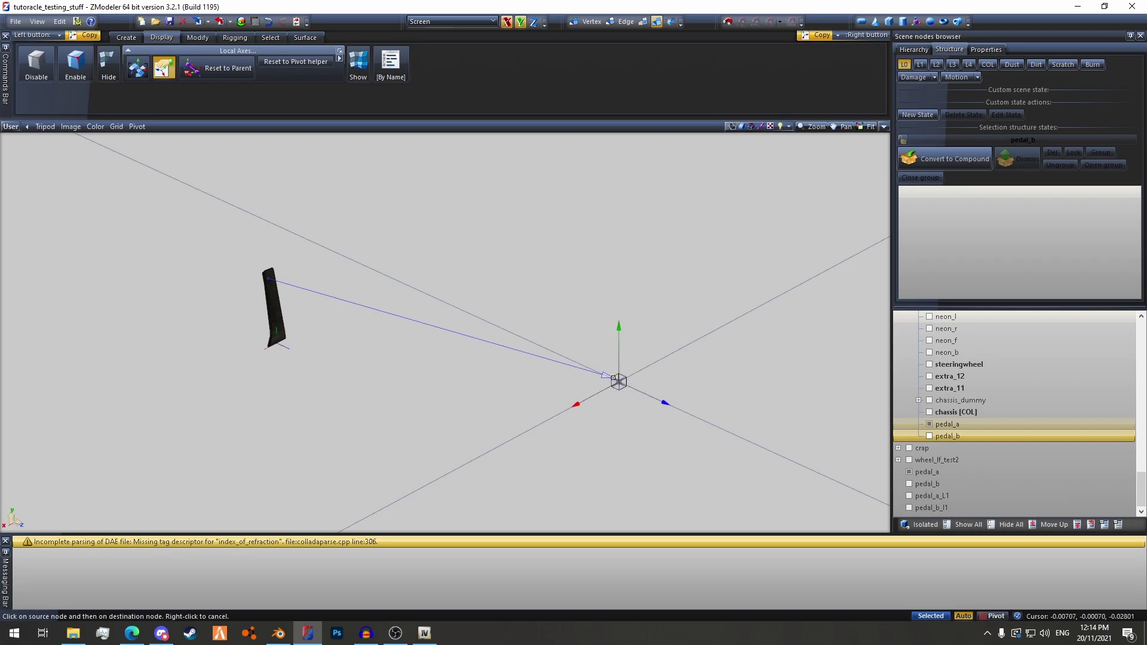
click(614, 377)
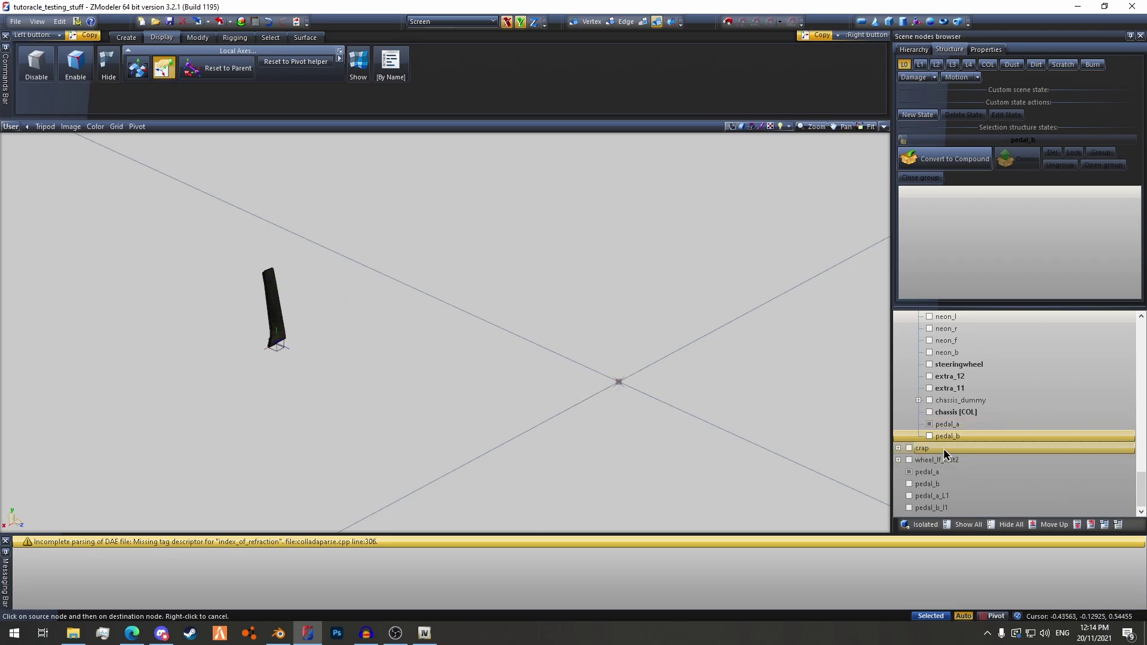
Copy the pedal_b mesh's local axes to the pedal_b dummy, then hide the mesh
click(908, 483)
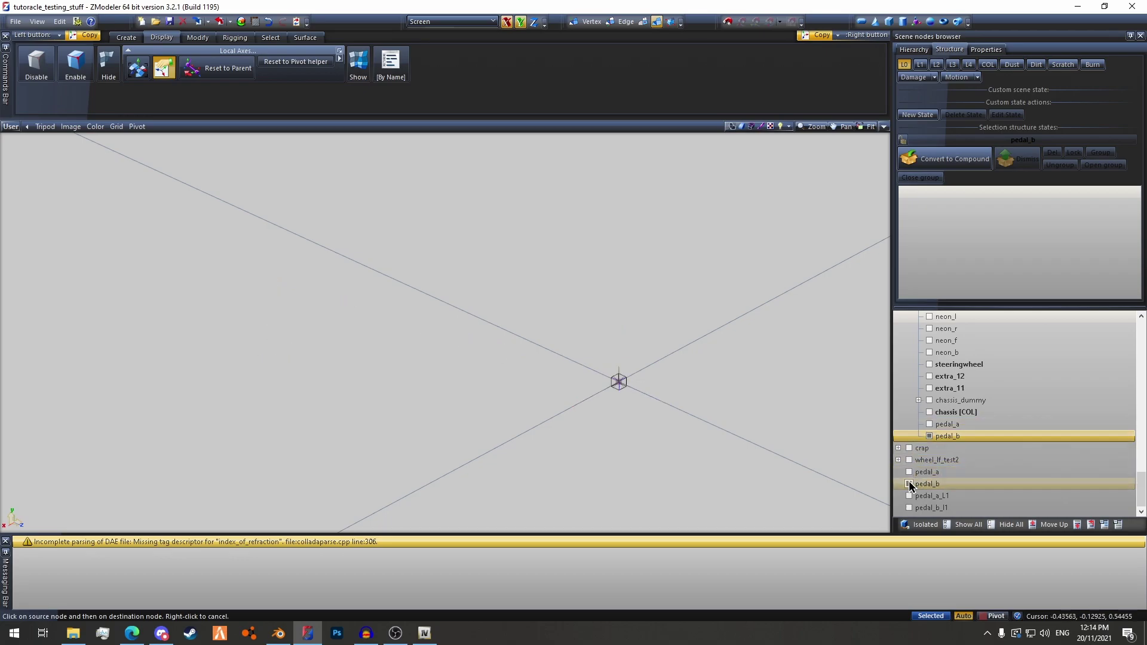
click(254, 302)
click(615, 378)
click(909, 484)
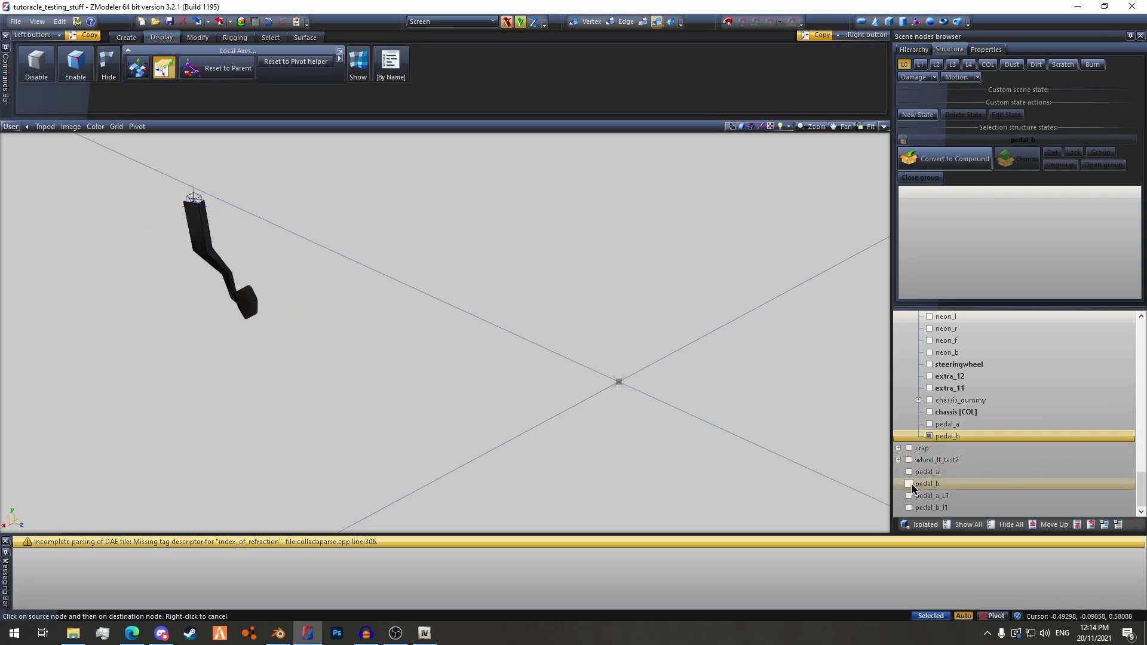
Select the pedal_a and pedal_b dummies under the chassis and convert both to compounds
ctrl+click(963, 429)
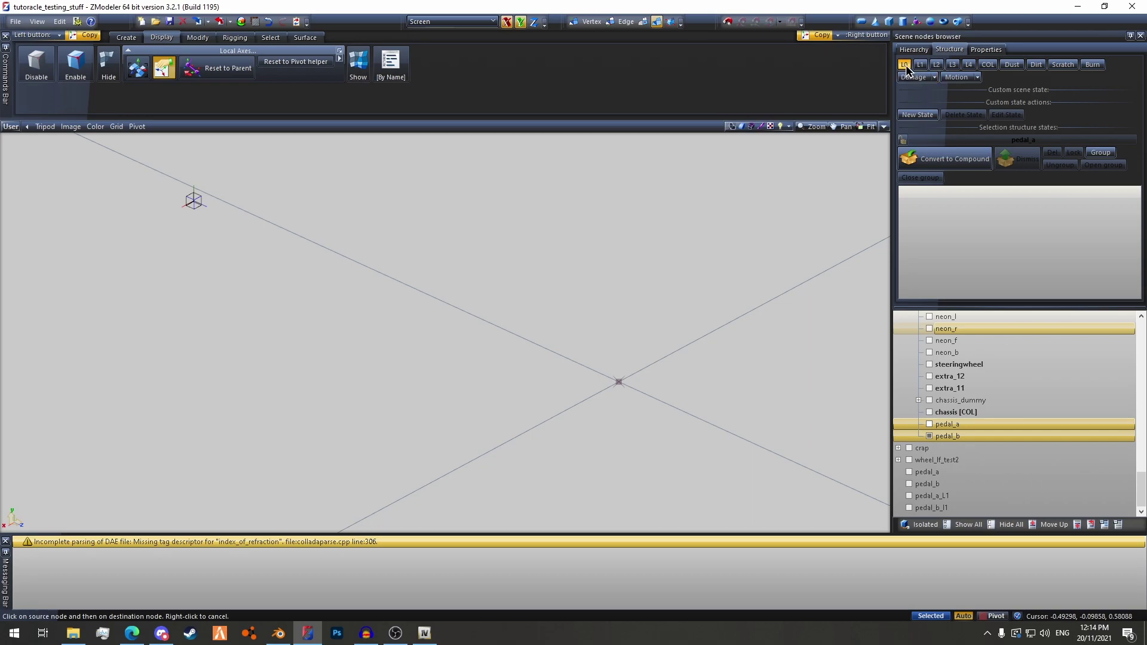
click(929, 423)
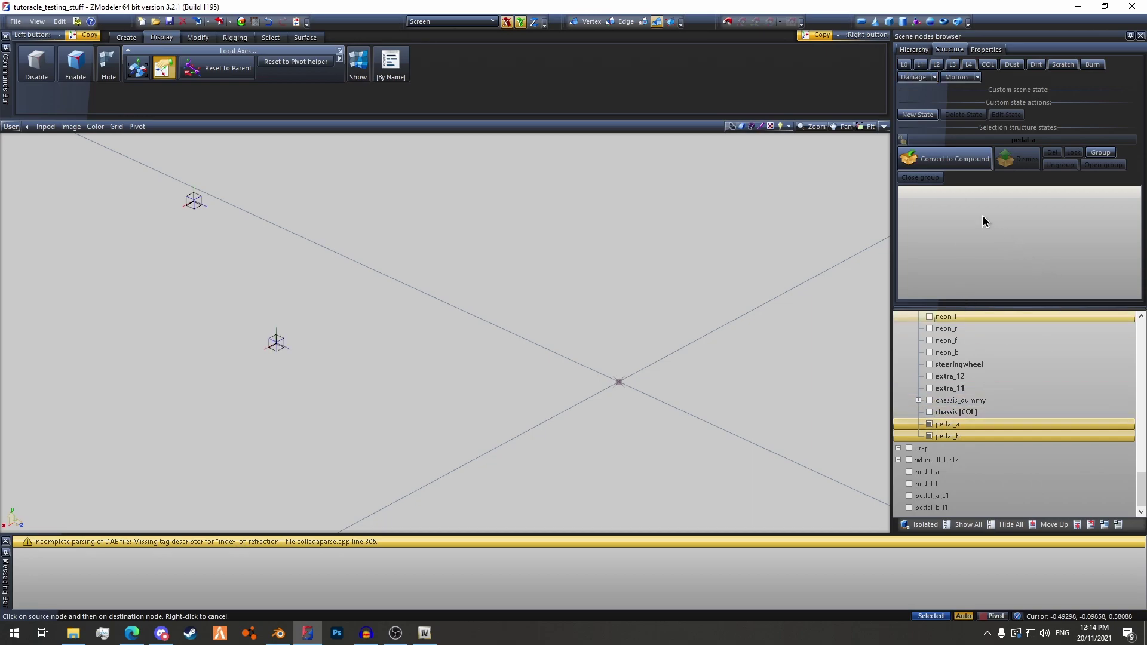
click(943, 167)
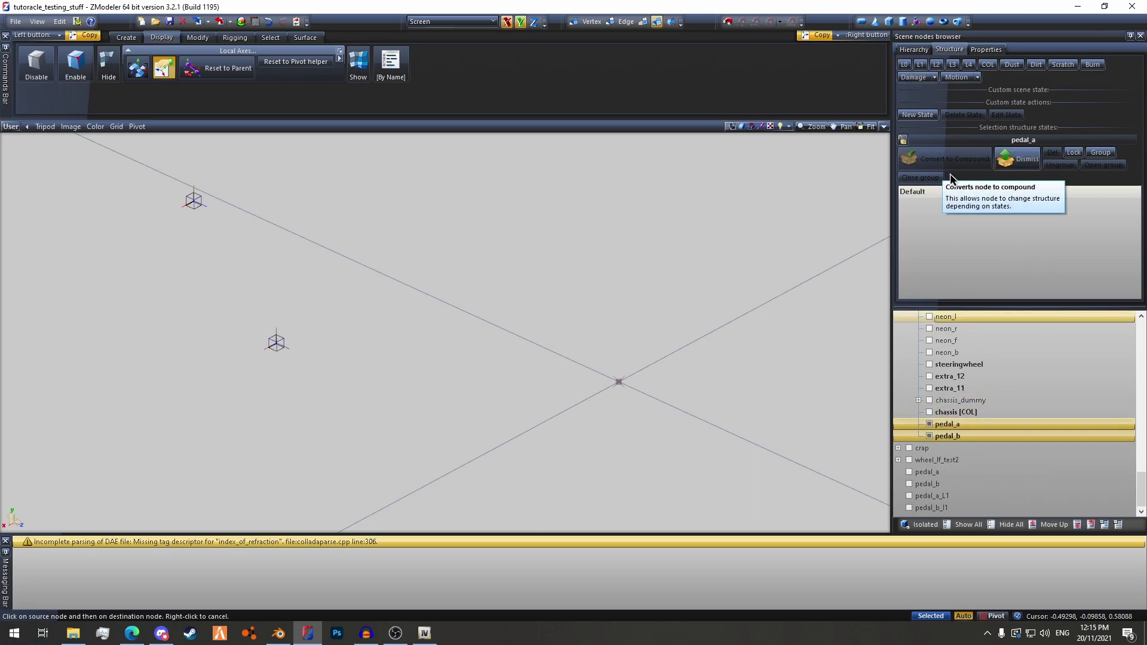
Lock the structure states on the pedal_a compound and add the full-detail pedal_a mesh as its L0 state
click(910, 424)
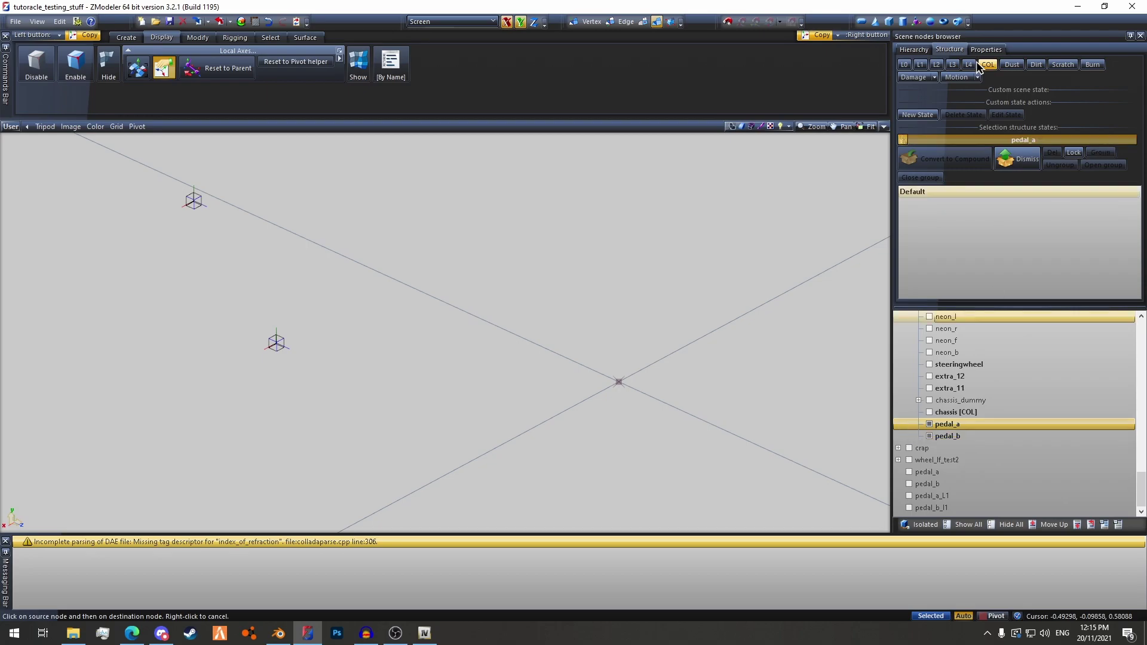
click(905, 66)
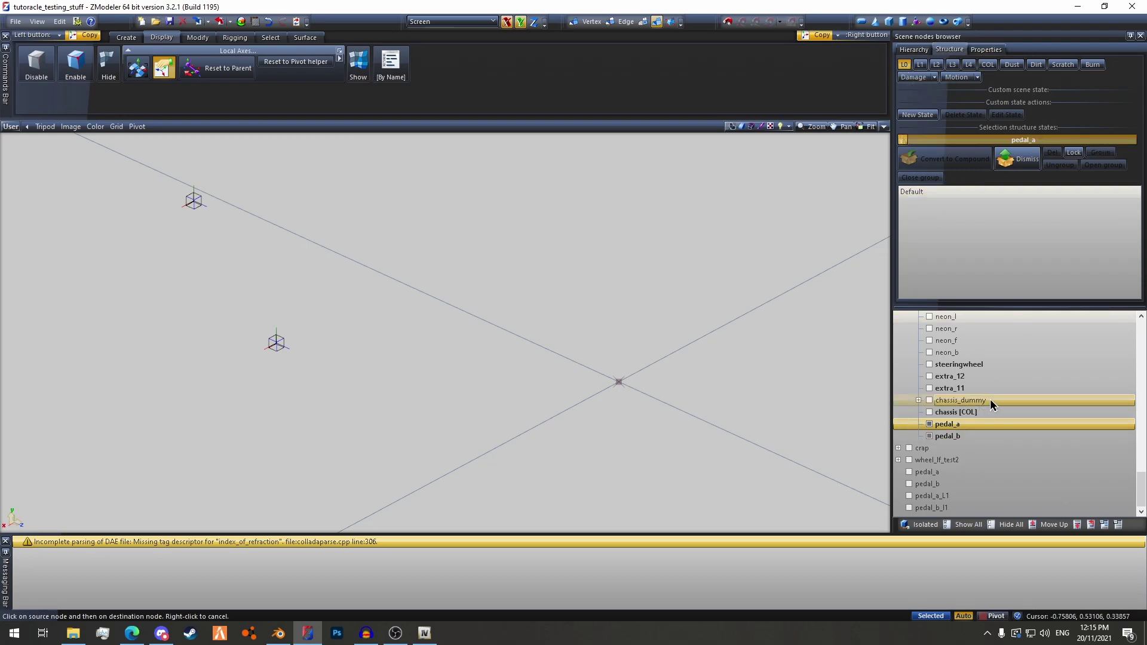
click(909, 471)
drag(927, 473, 959, 285)
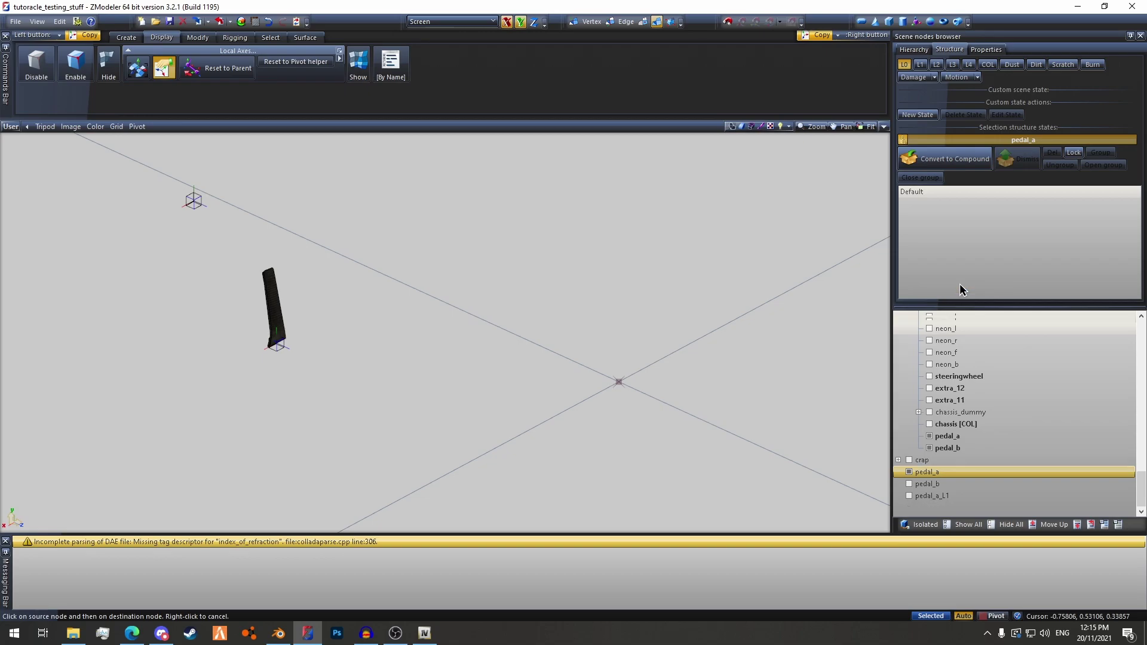
Add the pedal_a_L1 mesh to the pedal_a compound as its L1 state
click(920, 64)
click(908, 495)
drag(931, 497, 959, 236)
Return to the L0 detail level, unlock the pedal_a compound's states and hide pedal_a under the chassis
click(905, 65)
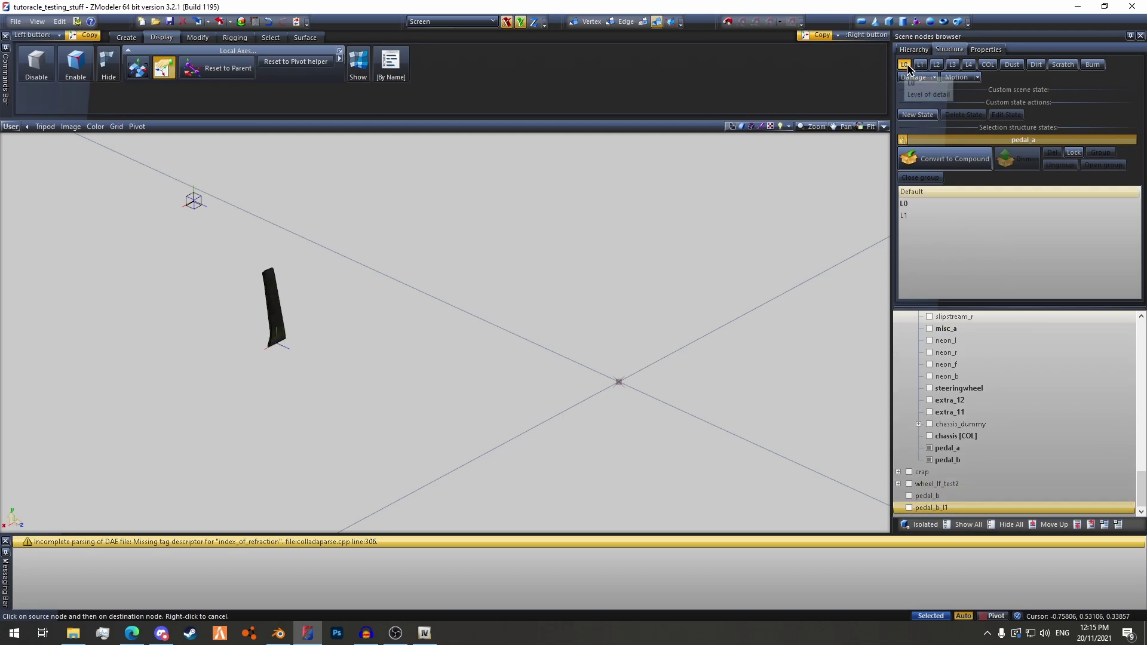
click(903, 139)
click(930, 448)
click(929, 447)
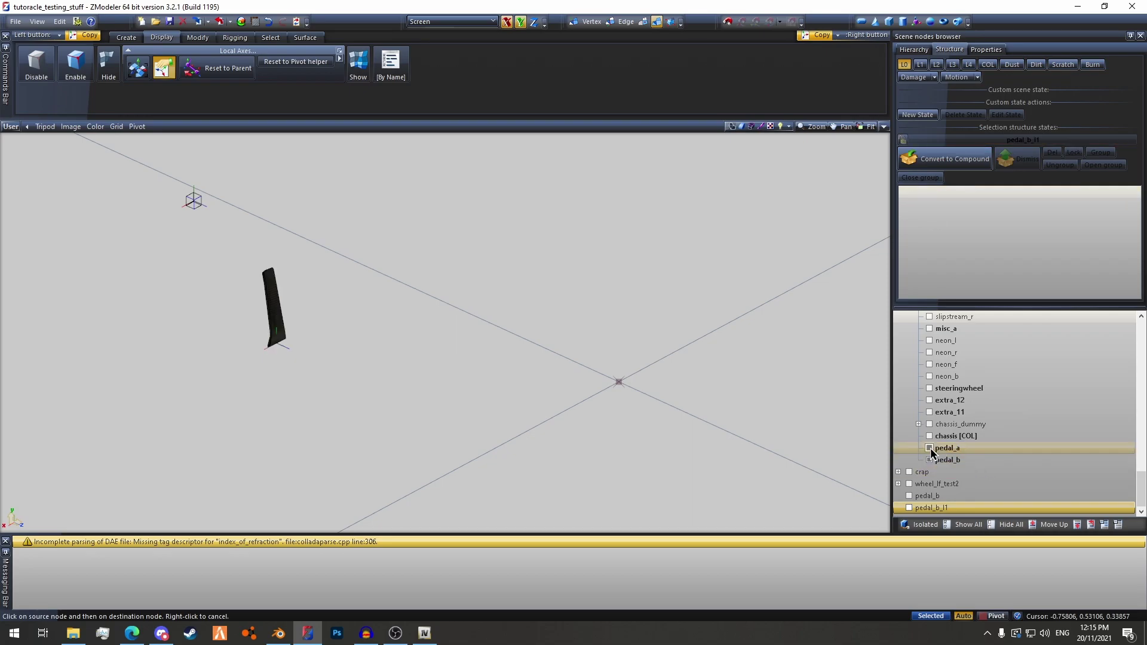
click(929, 447)
click(929, 447)
click(930, 447)
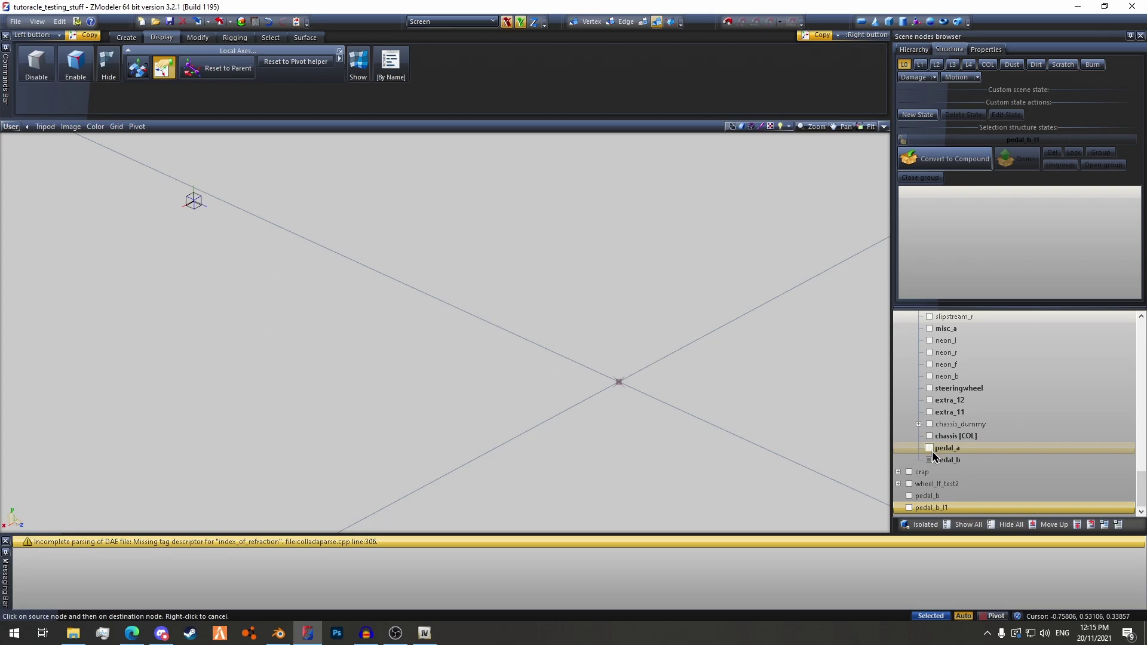
Lock the structure states on the pedal_b compound and add the full-detail pedal_b mesh as its L0 state
click(954, 460)
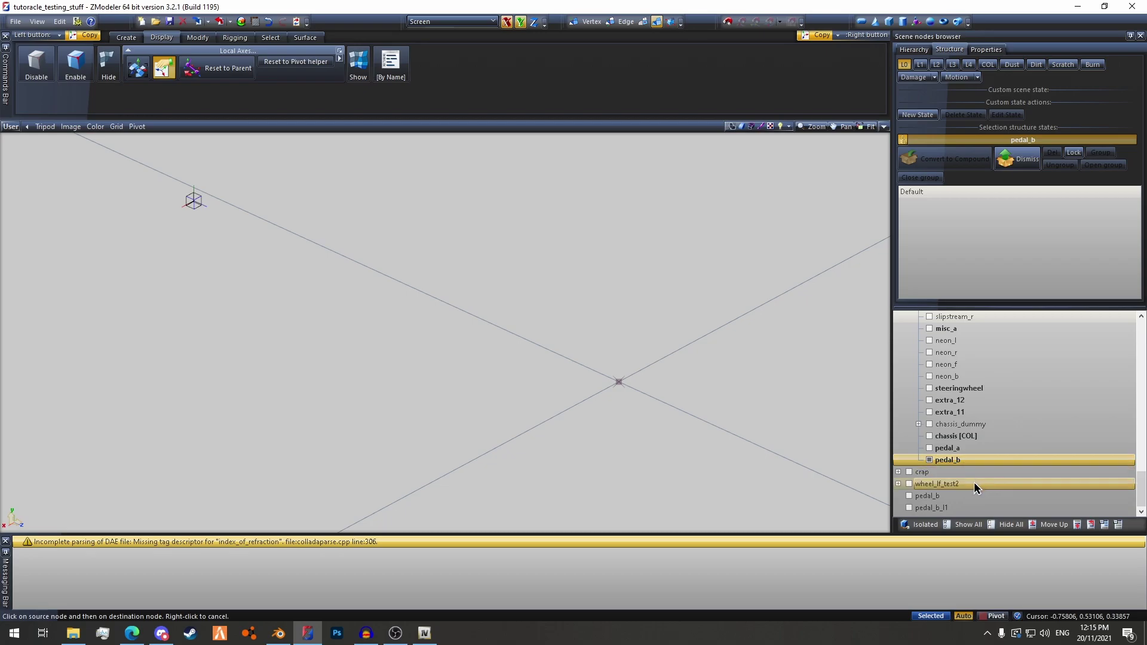
click(908, 495)
click(934, 507)
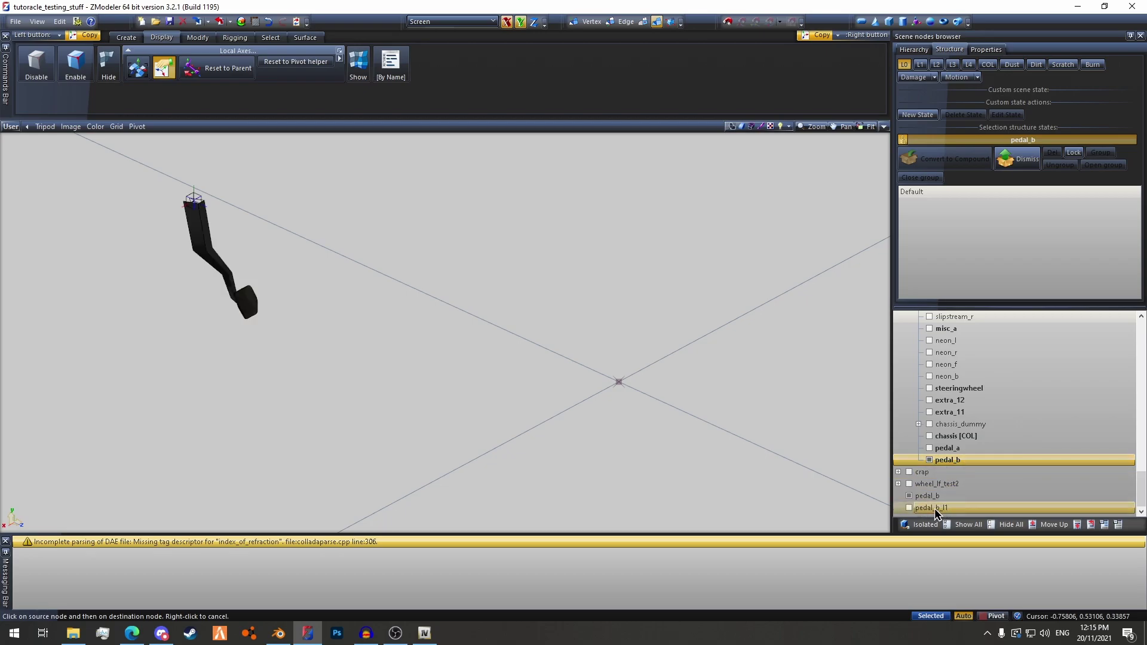
Add the pedal_b_l1 mesh as the pedal_b compound's L1 state, then return to L0 and unlock the compound
click(919, 64)
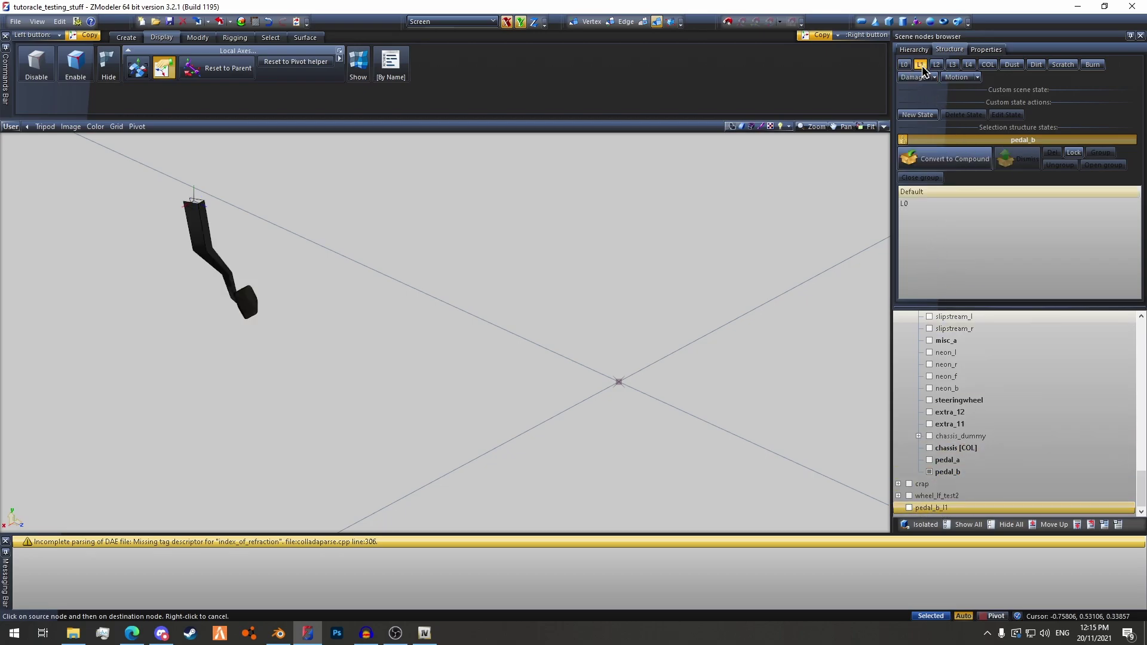
drag(936, 507, 942, 217)
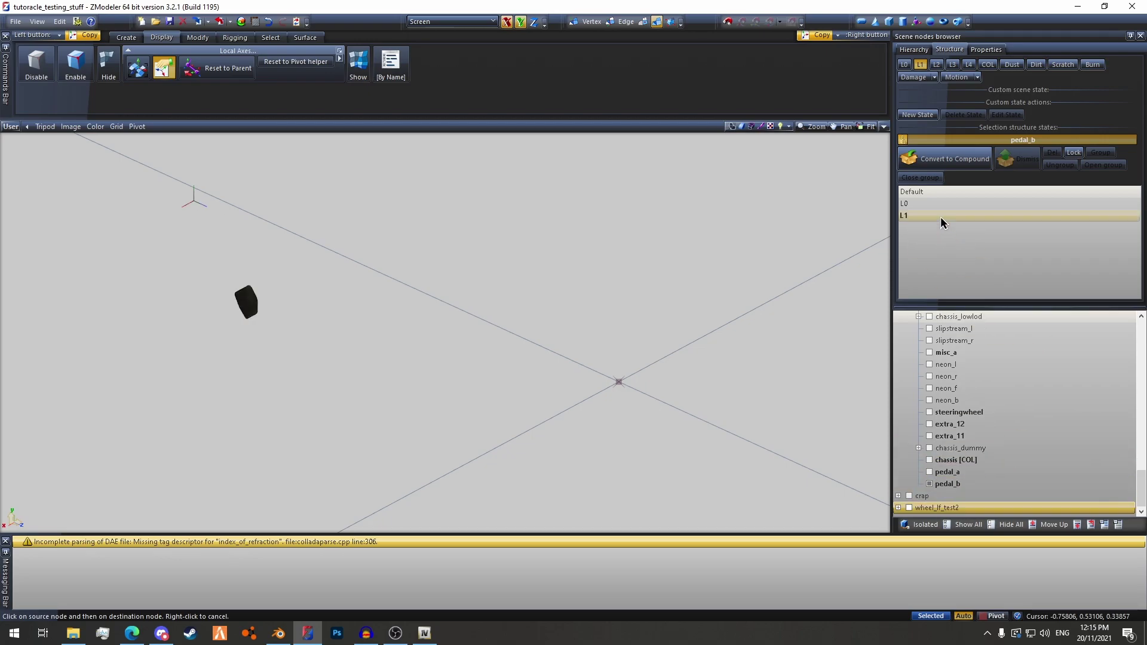
click(903, 64)
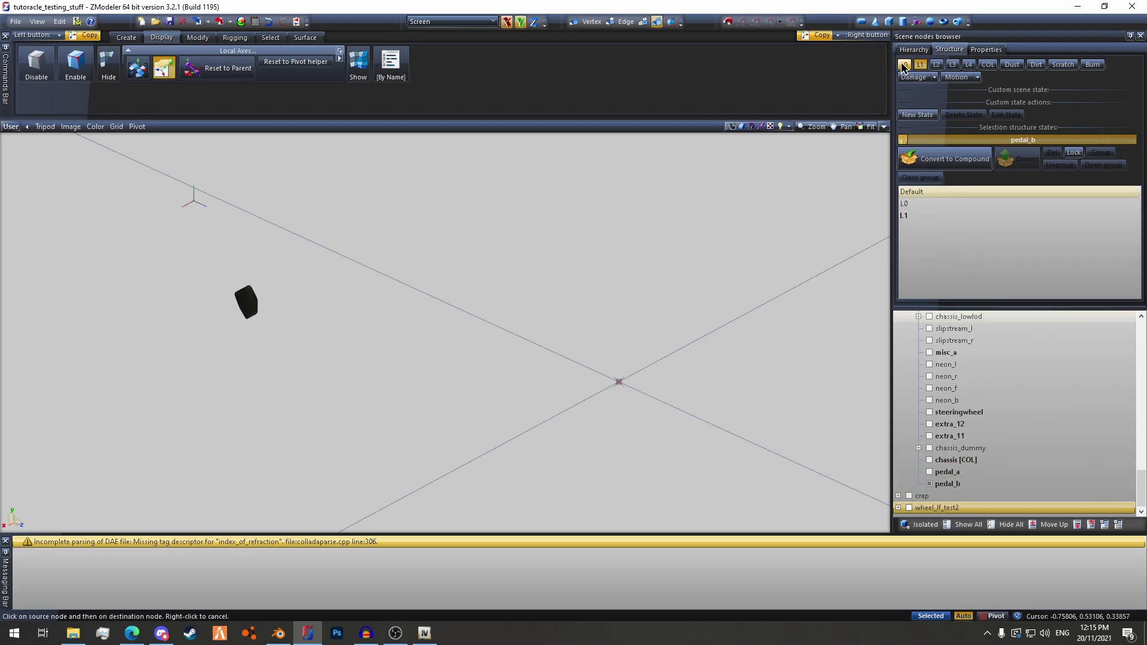
click(903, 140)
Show pedal_a beside pedal_b and select both pedal compounds under the chassis
click(929, 472)
click(945, 481)
ctrl+click(949, 475)
scroll(1041, 371, up, 20)
drag(949, 476, 1026, 449)
scroll(1026, 448, down, 20)
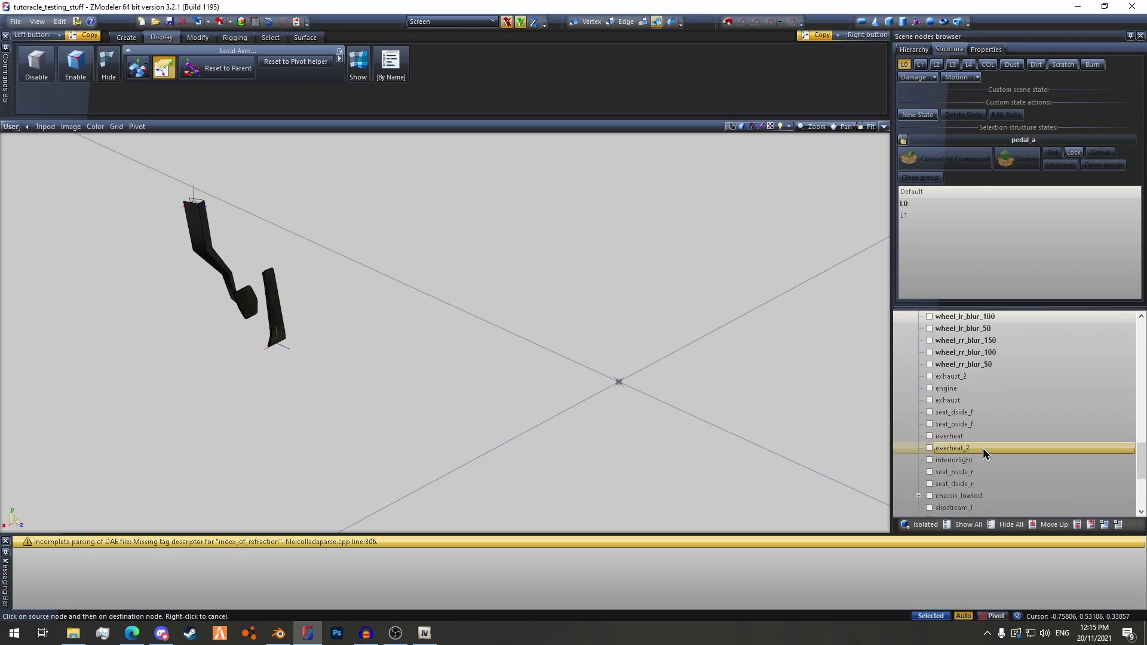
Show all nodes except crap and wheel_lf_test2, and collapse the oraclec_hi hierarchy
click(955, 525)
click(908, 496)
click(909, 507)
scroll(986, 399, up, 20)
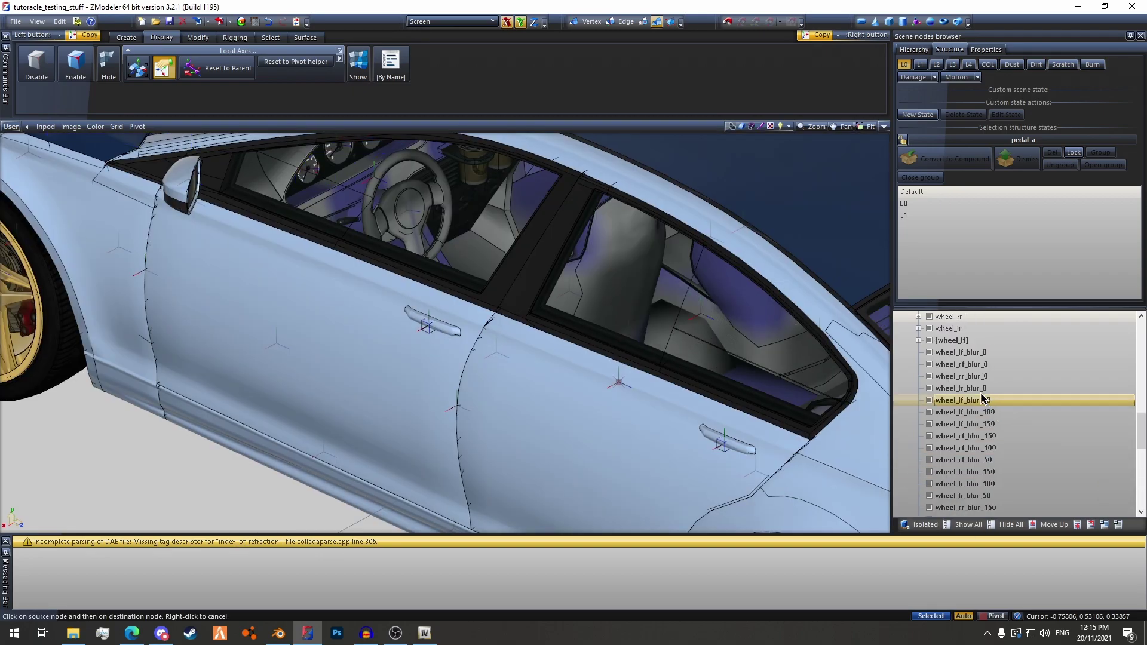
click(898, 317)
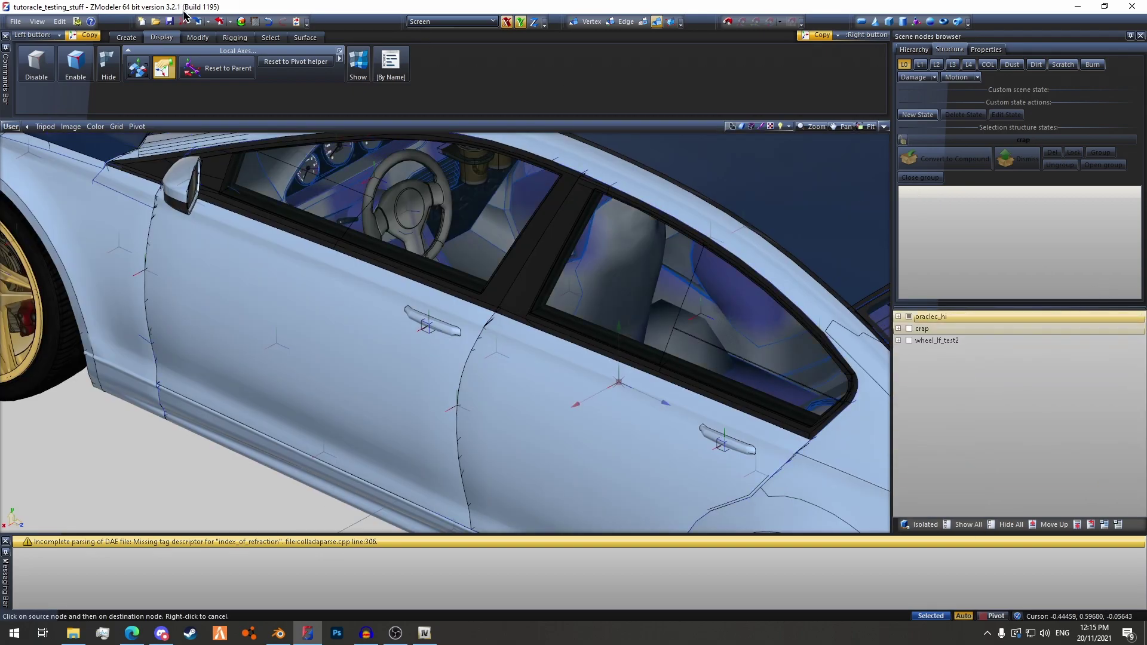
Export the car as oraclec.yft to the Exported folder, replacing the existing file
click(220, 22)
double_click(441, 197)
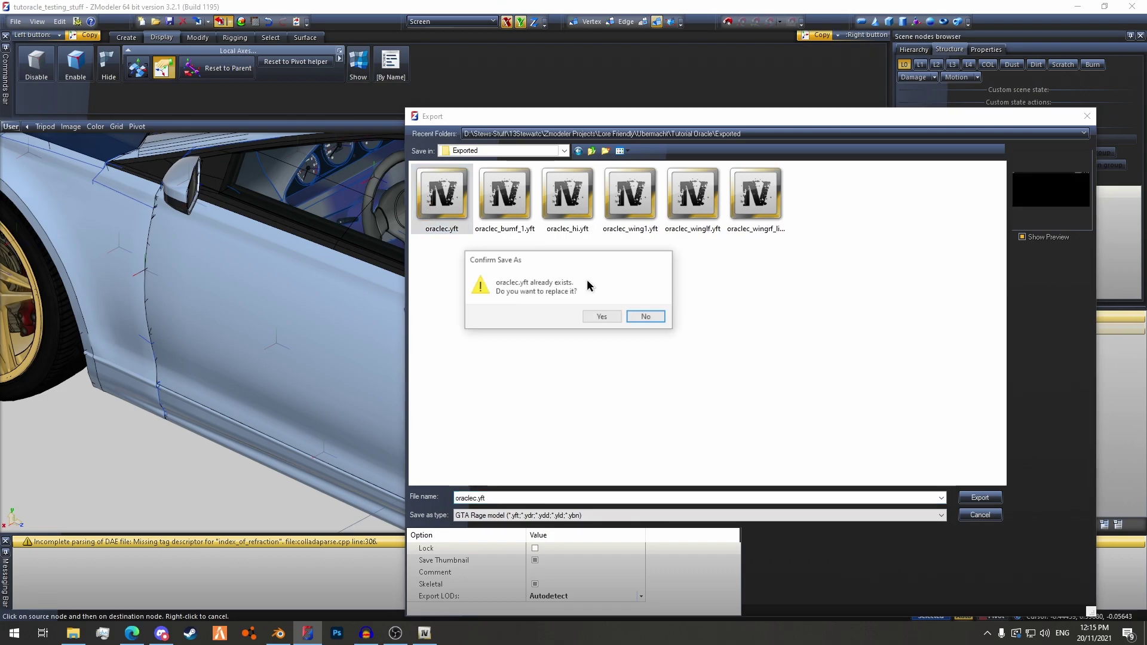
click(607, 318)
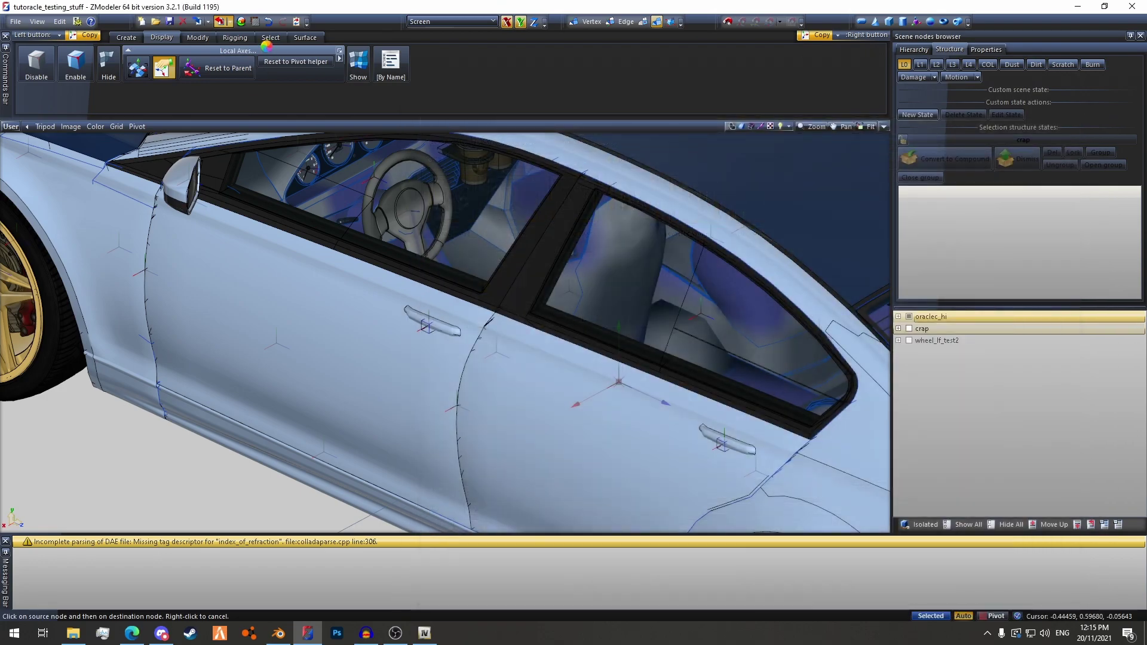
Export the car as oraclec_hi.yft to the Exported folder, replacing the existing file
click(219, 21)
double_click(568, 217)
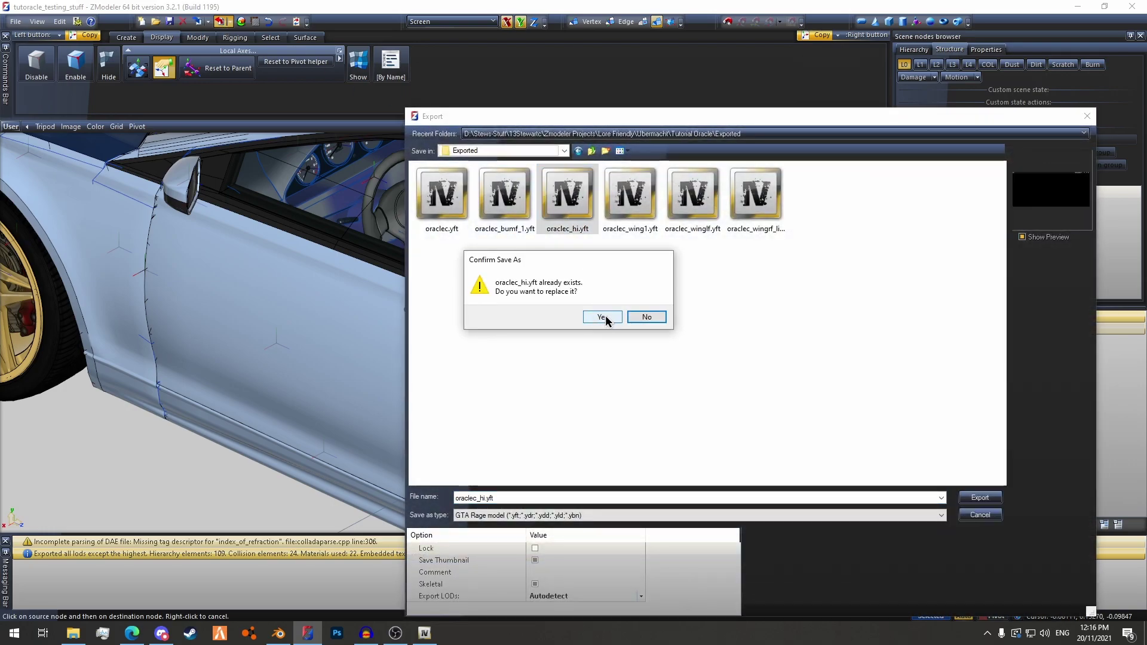
click(601, 317)
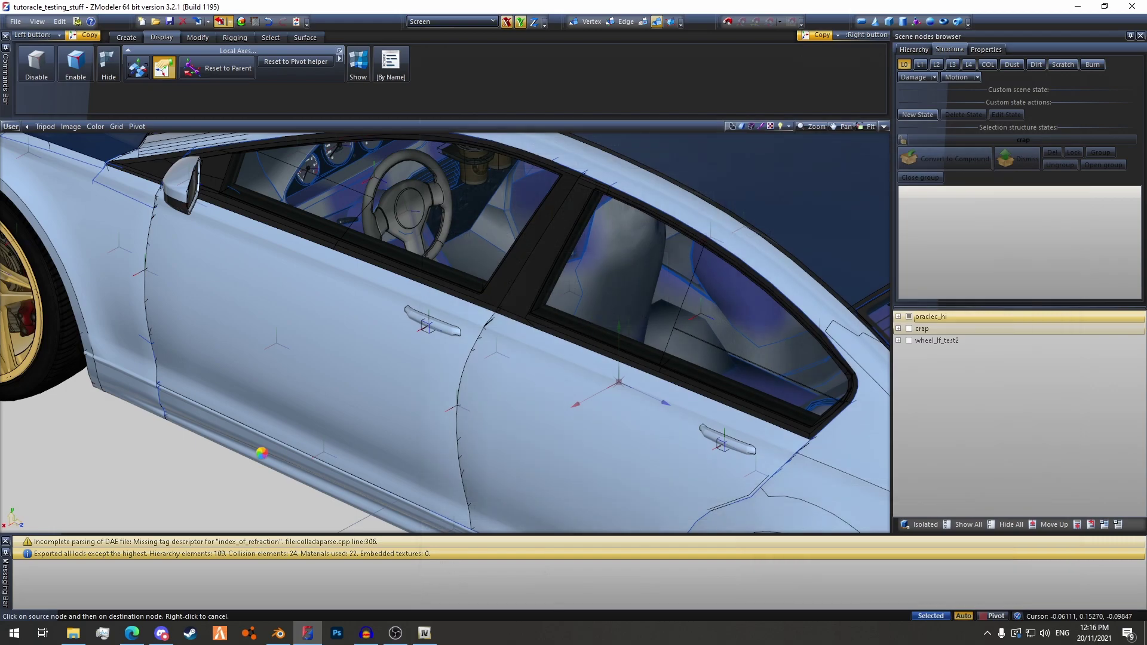
scroll(180, 472, down, 3)
scroll(180, 471, down, 2)
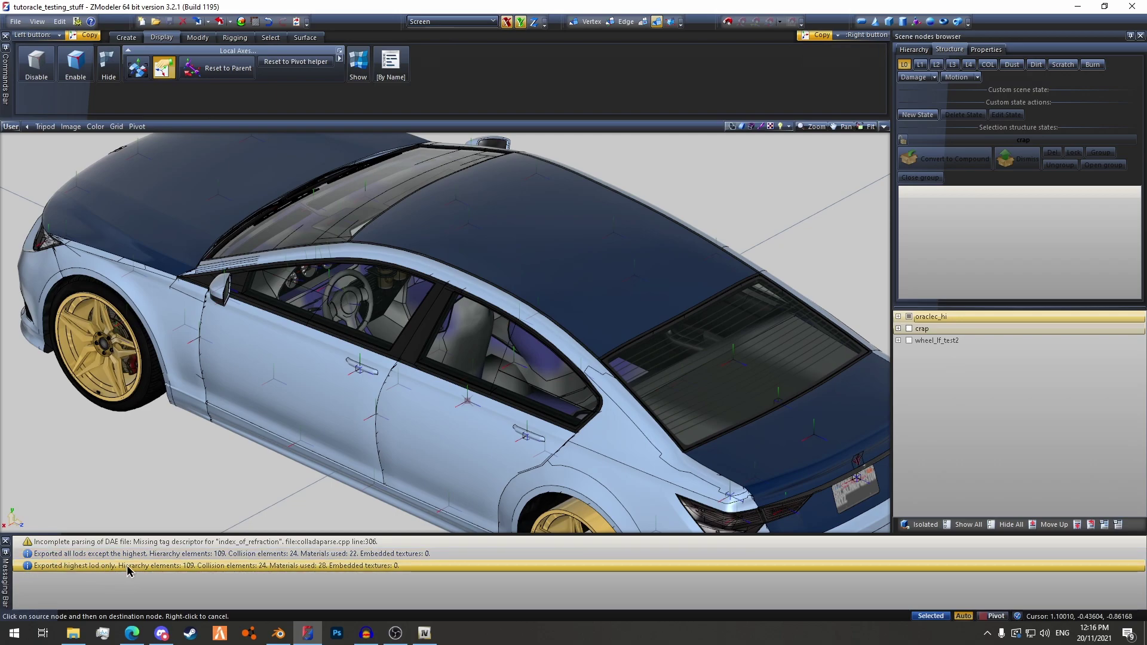
Switch to OpenIV with vehicles.rpf open and bring up the Exported folder in a smaller File Explorer window over it
click(425, 632)
drag(548, 361, 413, 239)
drag(337, 249, 295, 281)
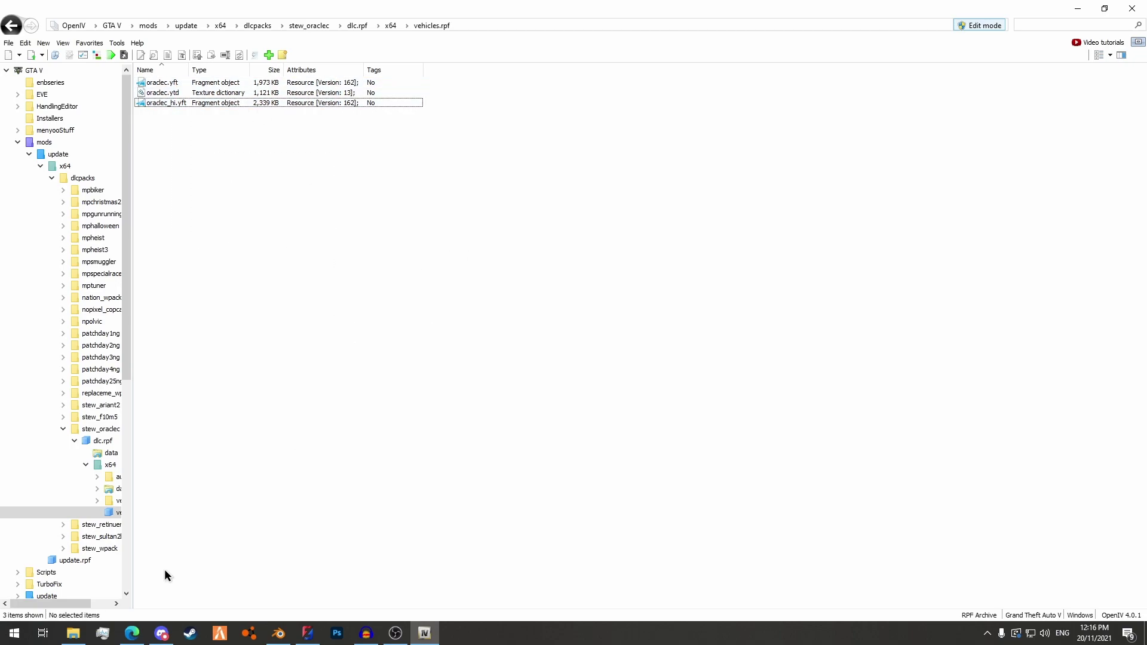
mouse_move(73, 632)
click(75, 601)
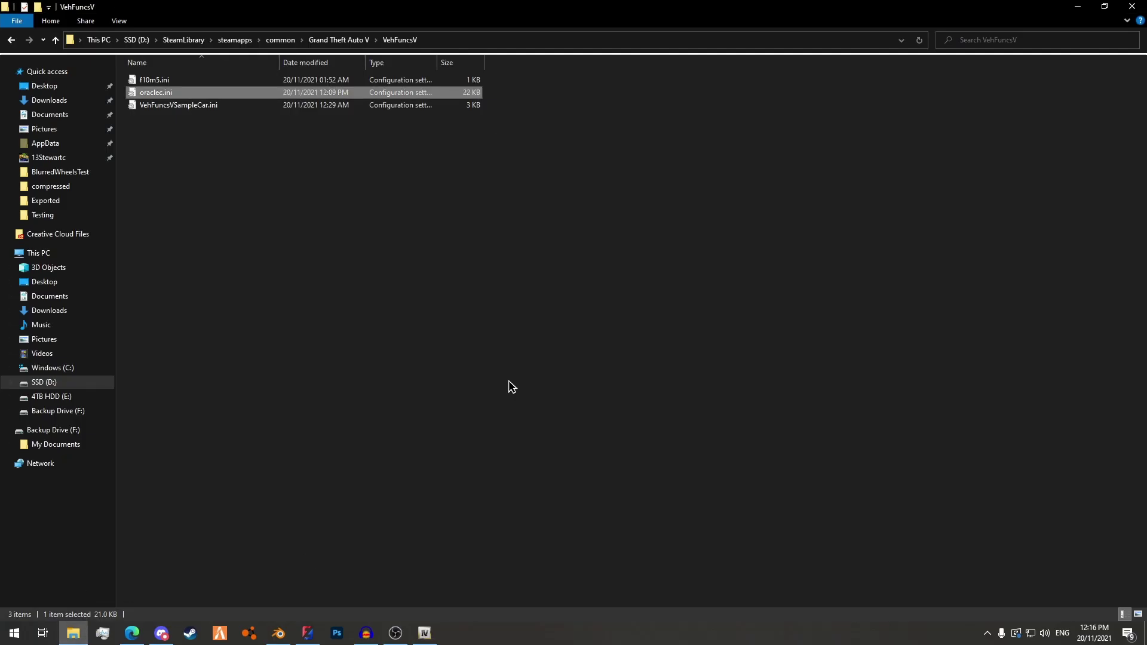
drag(573, 7, 538, 0)
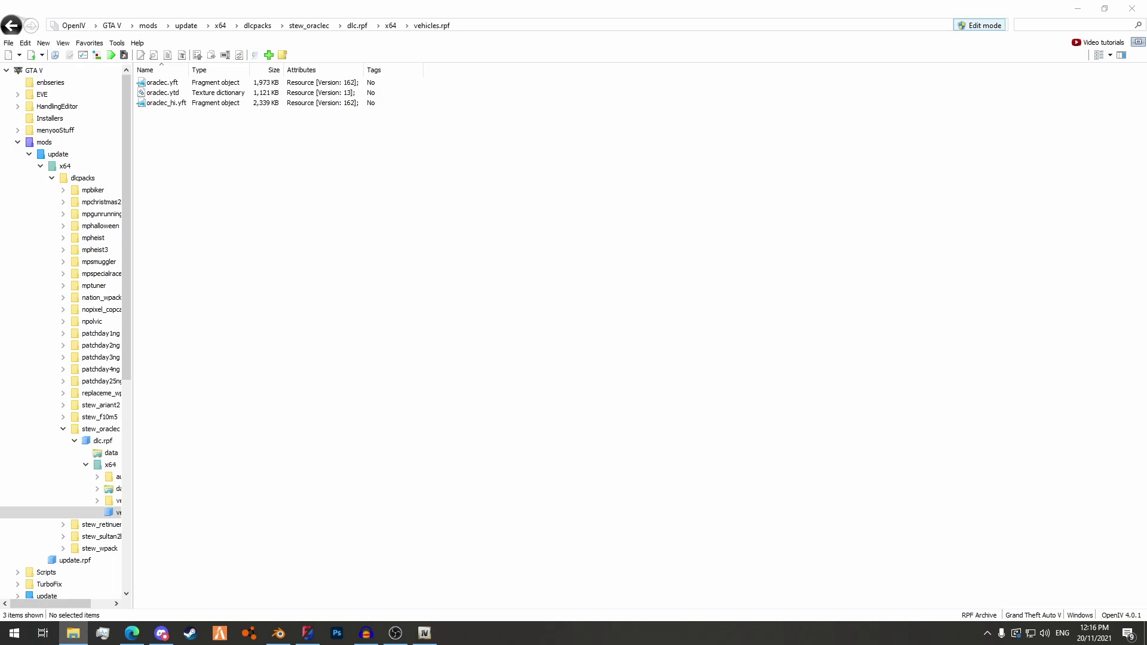
key(alt+Tab)
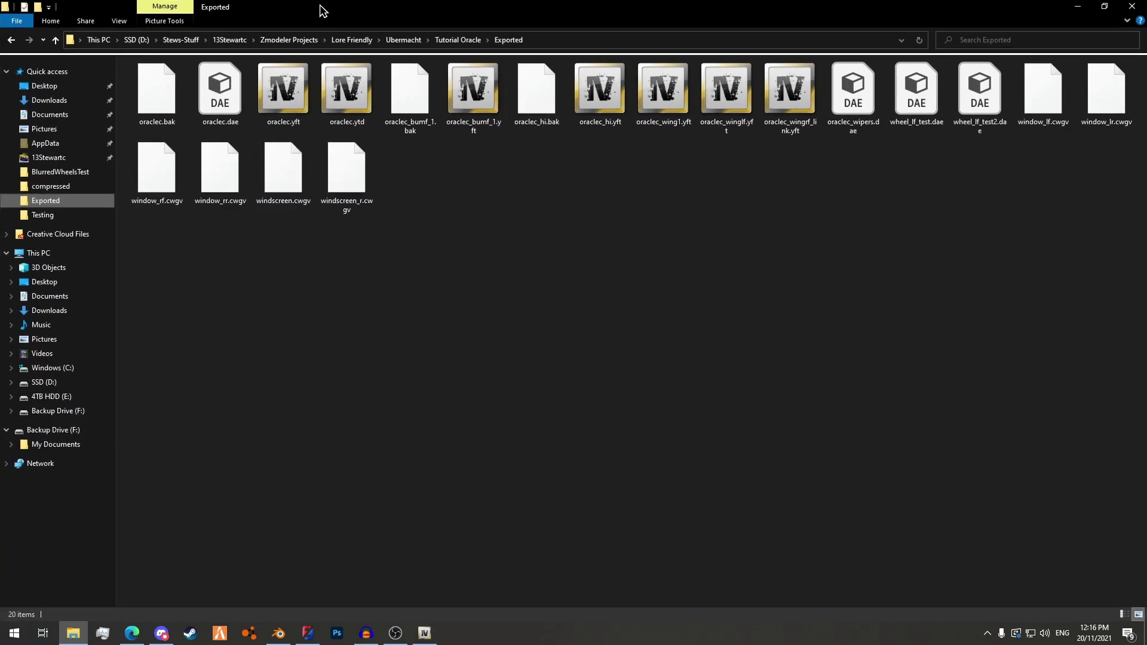
double_click(323, 10)
Copy oraclec.yft and oraclec_hi.yft from the Exported folder into vehicles.rpf of the stew_oraclec pack
click(329, 263)
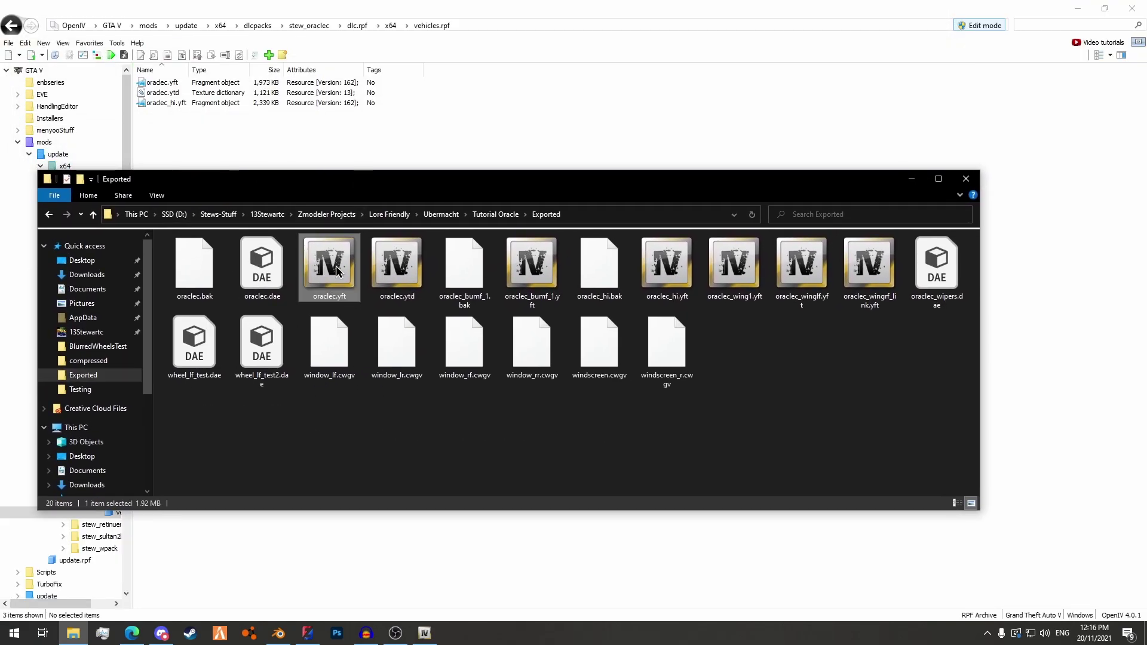
ctrl+click(662, 281)
drag(664, 282, 494, 125)
drag(310, 105, 310, 105)
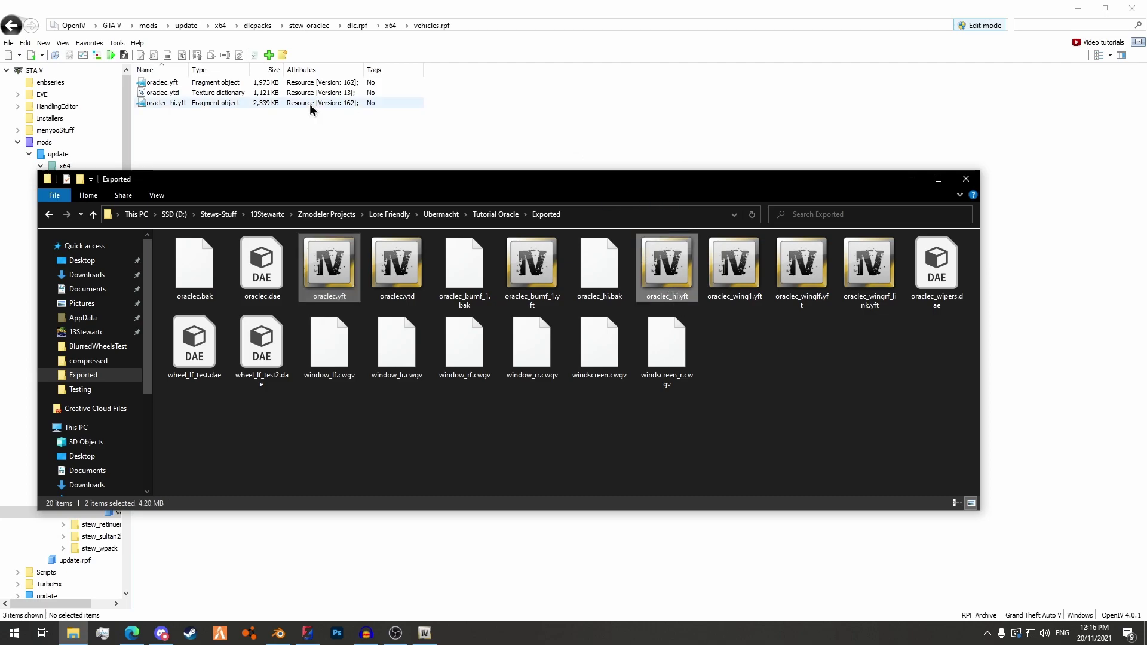
Open oraclec.ini from the VehFuncsV folder of Grand Theft Auto V in Notepad++ for editing
click(49, 217)
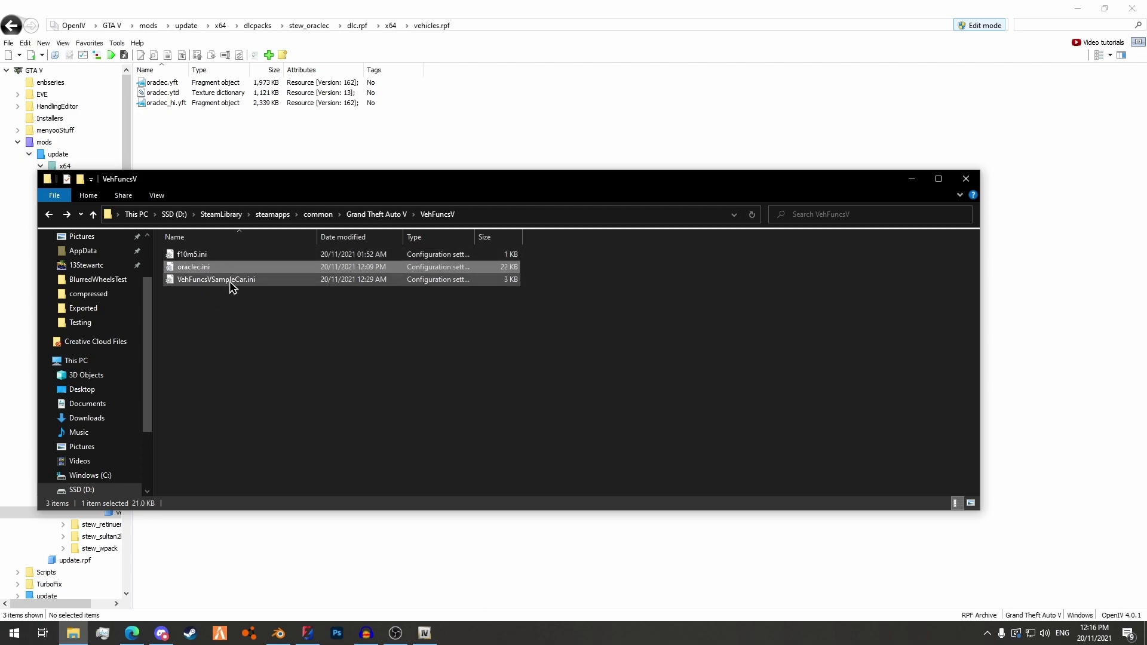
click(193, 282)
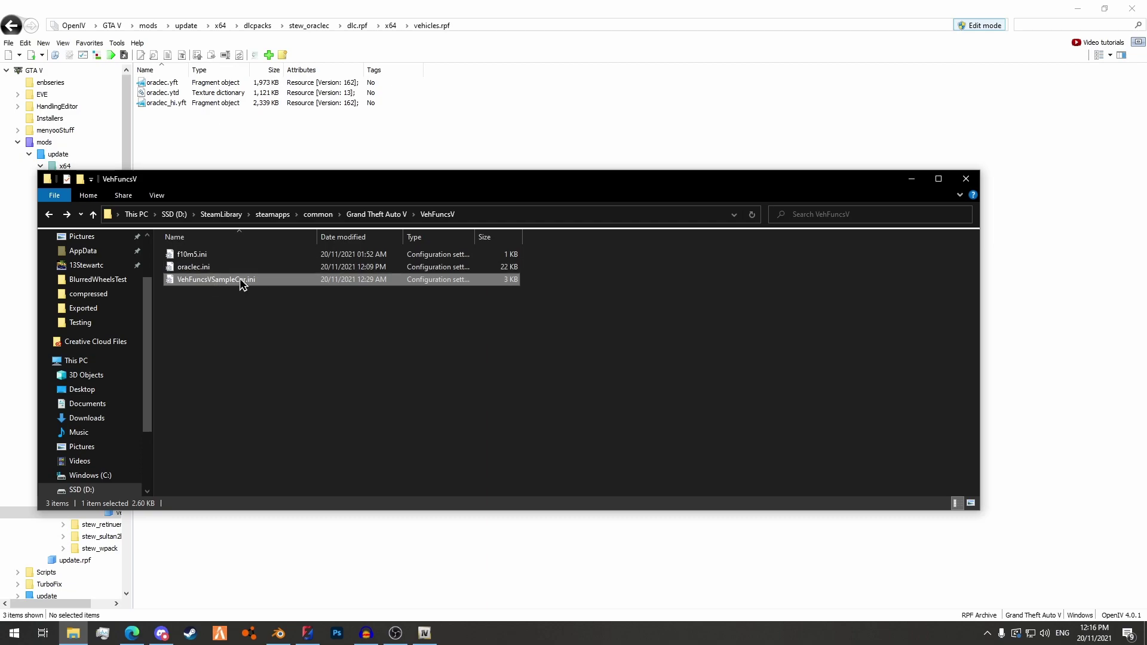
right_click(224, 270)
click(203, 268)
right_click(203, 270)
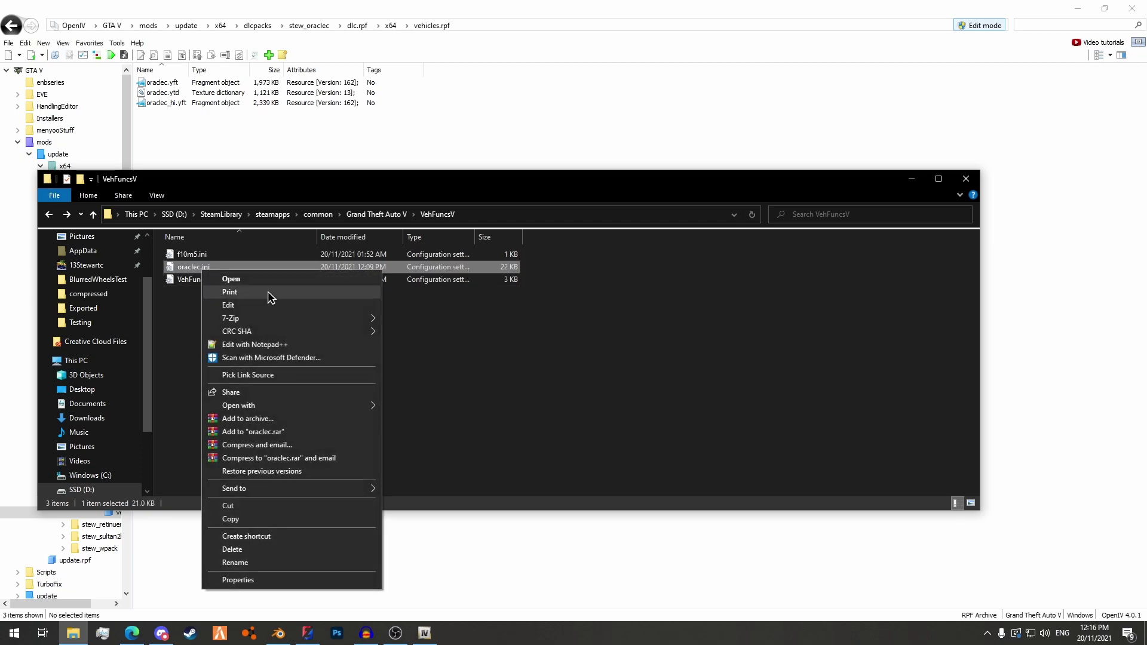
click(257, 345)
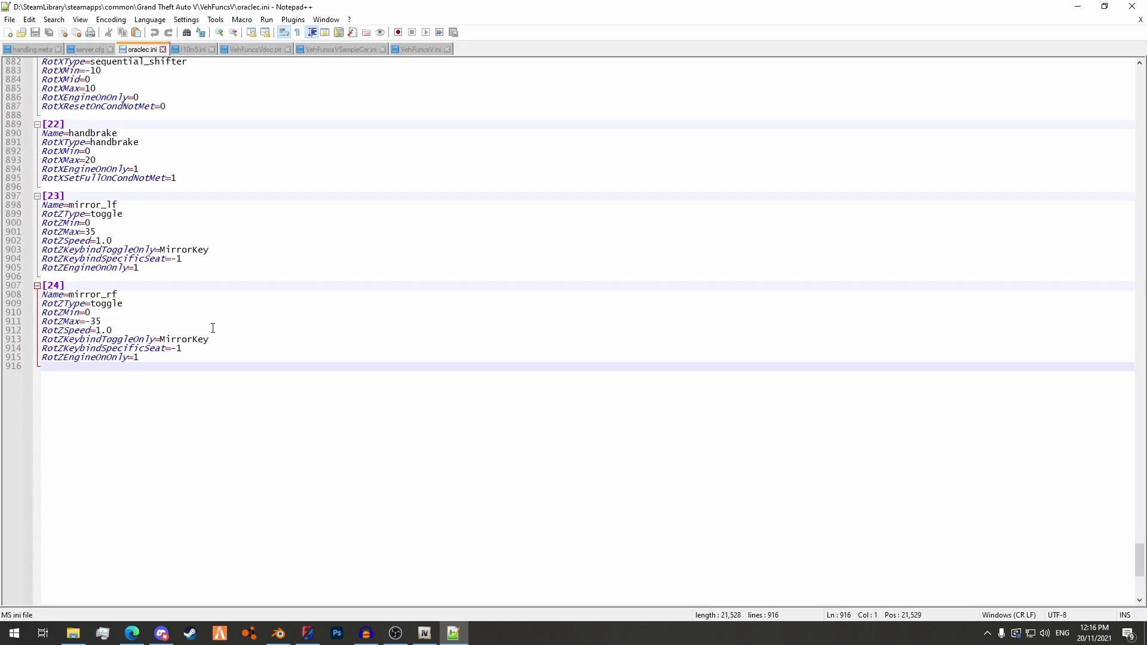
Copy the pedal_a block from VehFuncsVSampleCar.ini to the end of oraclec.ini and renumber it [25]
scroll(213, 329, up, 4)
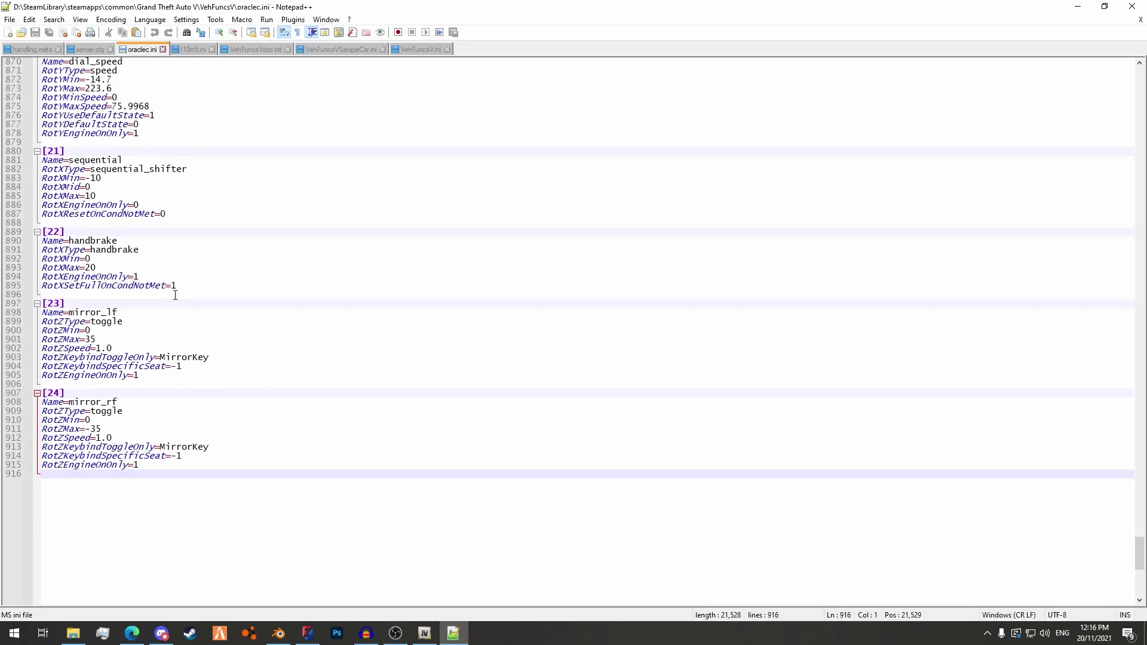
click(334, 51)
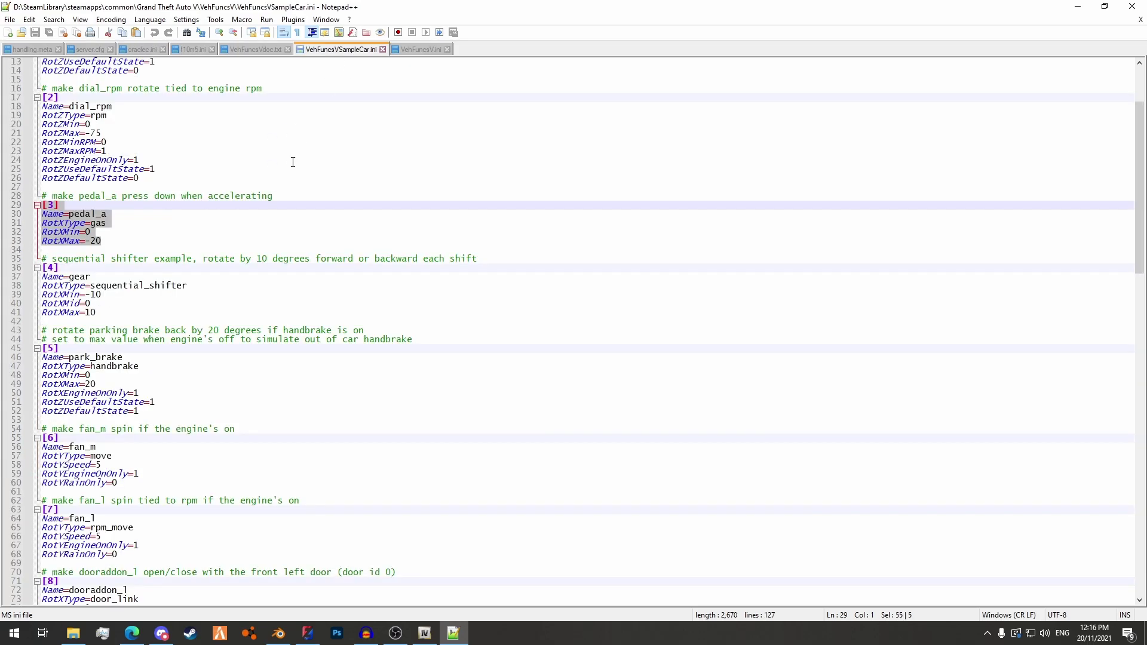
right_click(64, 218)
click(102, 242)
click(137, 49)
key(Return)
key(ctrl+v)
double_click(50, 483)
text(25)
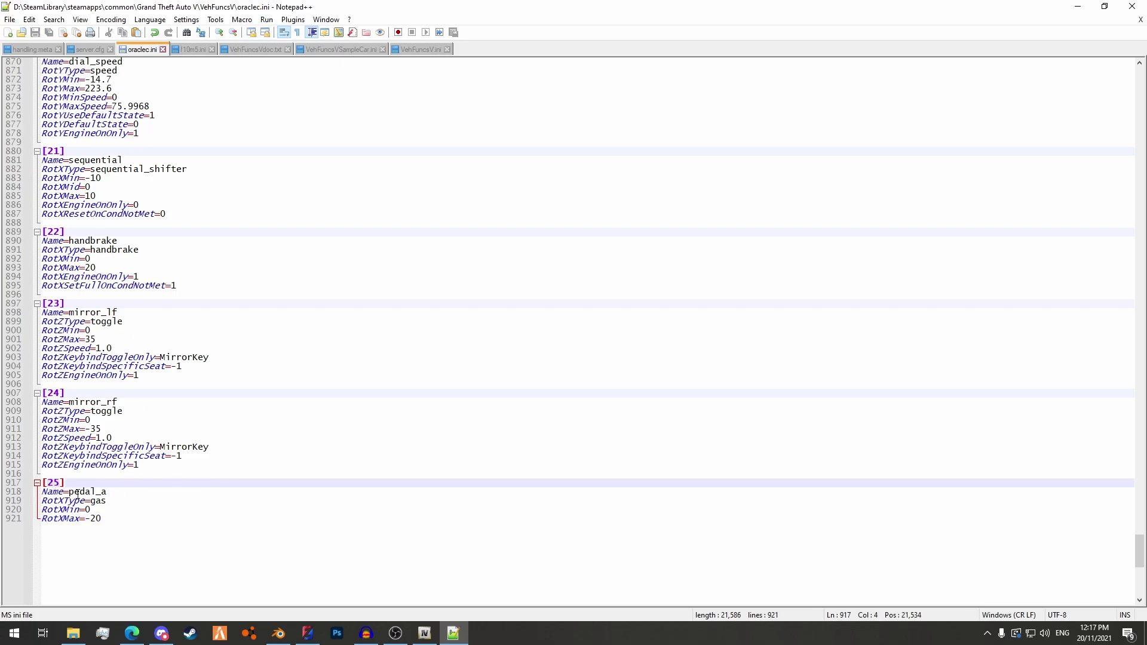
scroll(126, 460, down, 1)
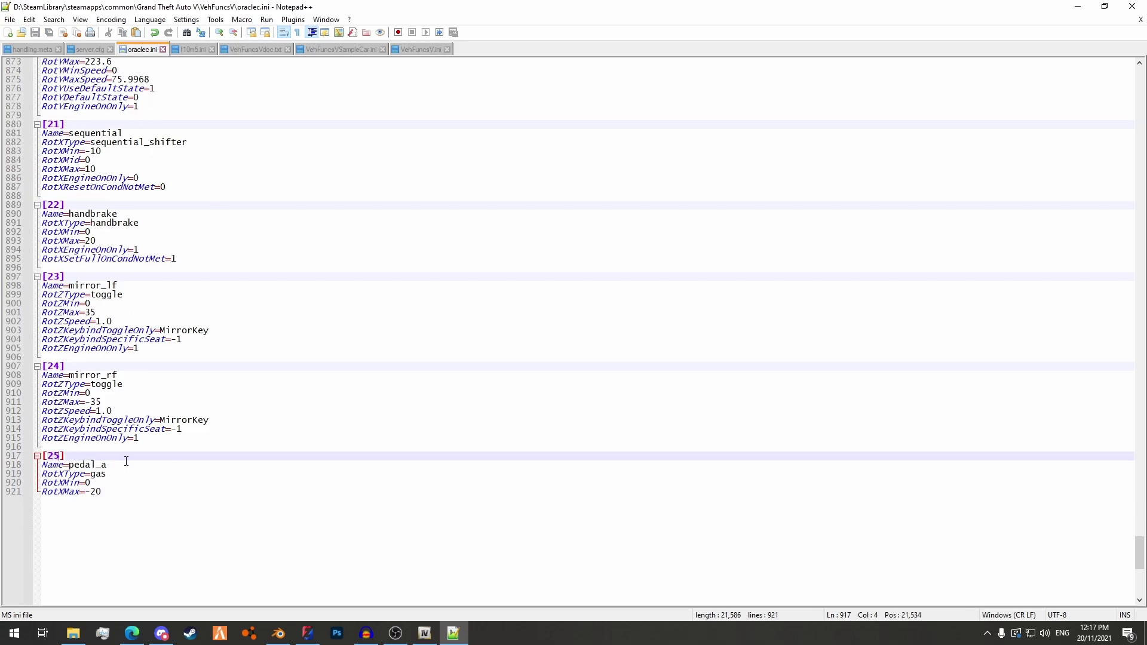
click(86, 494)
click(173, 503)
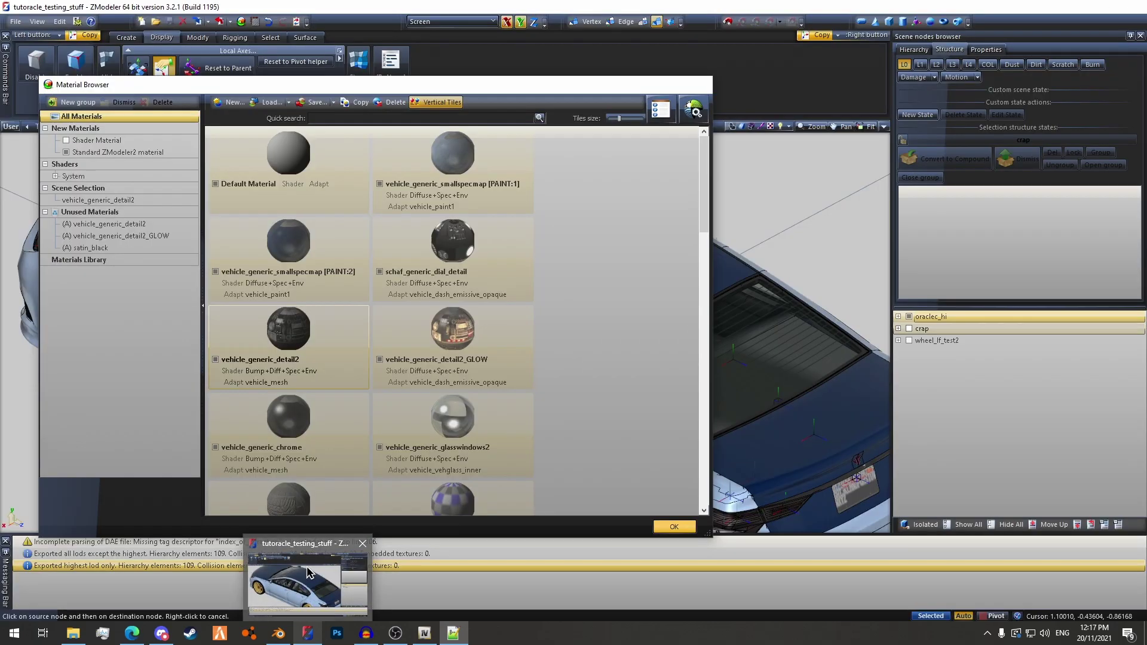
Switch to ZModeler and show only the chassis and pedal_a parts of oraclec_hi
click(309, 568)
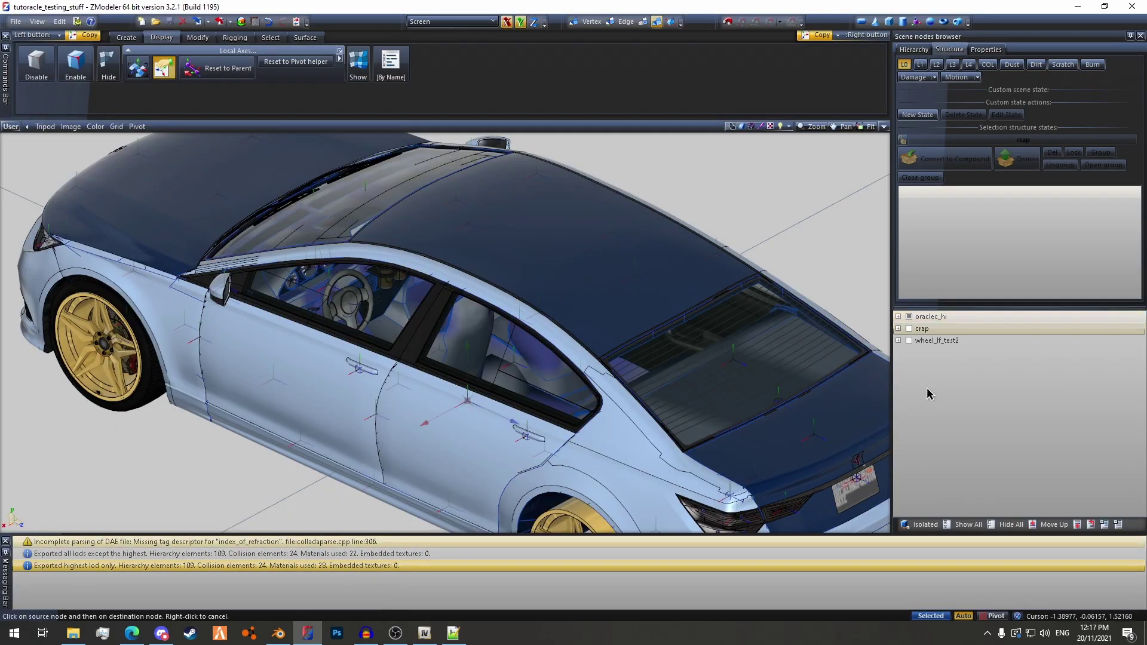
click(898, 316)
click(1006, 524)
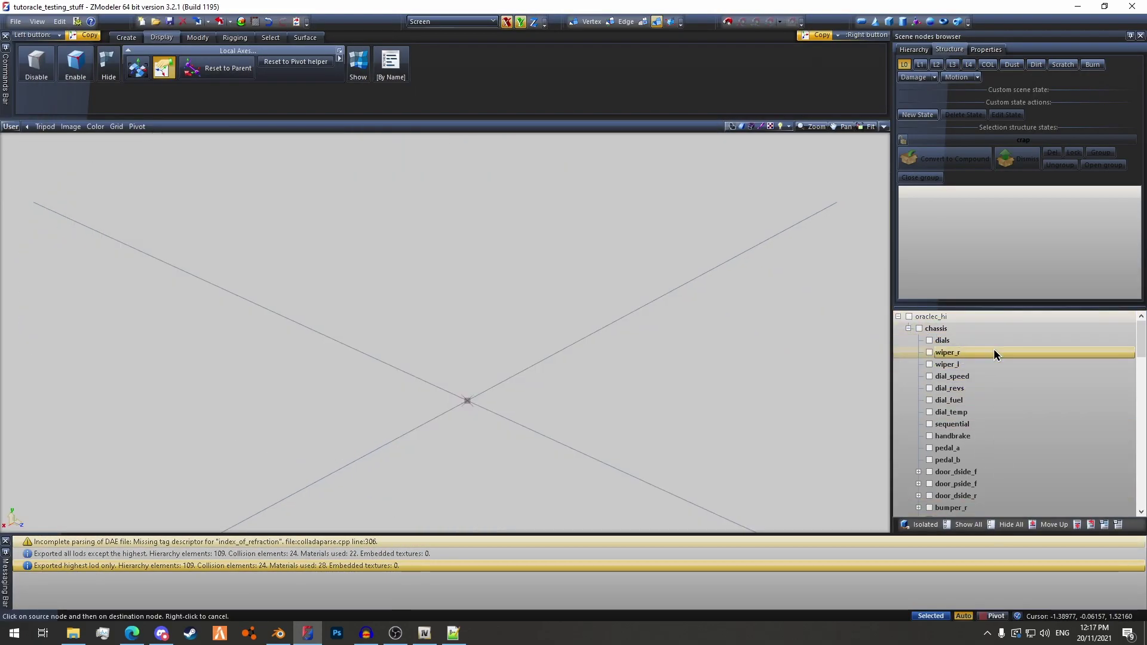
click(918, 329)
click(929, 448)
middle_drag(105, 480, 210, 342)
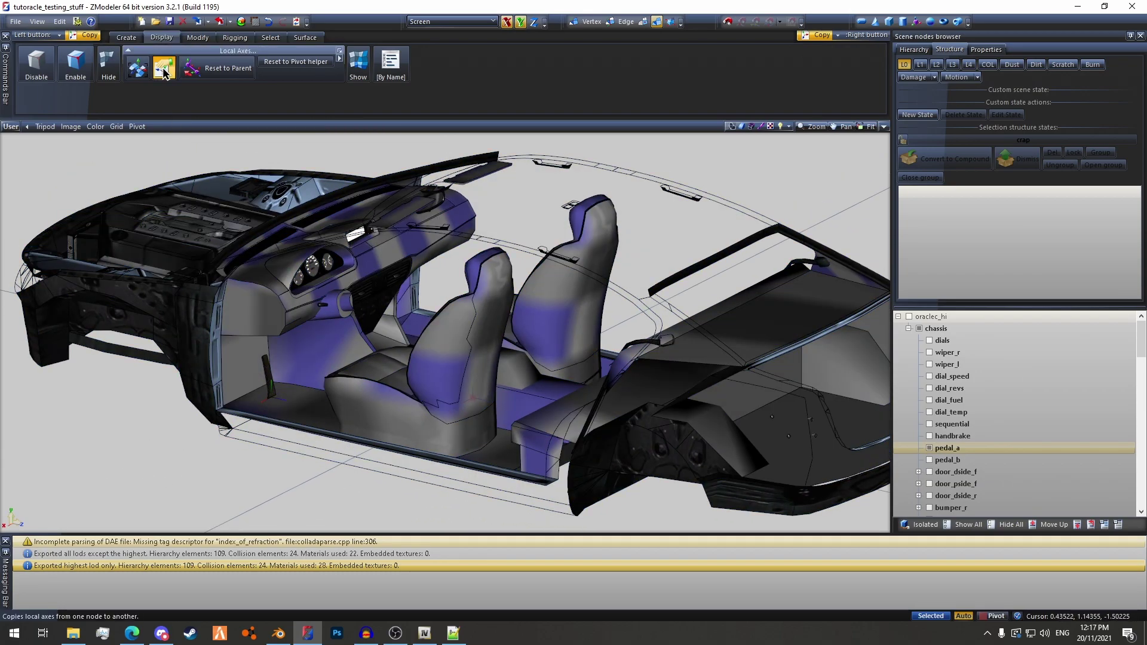
Leave the axes-copying tool, set the axes mode to Local and start Rotate with manual angle entry for pedal_a
click(164, 68)
drag(303, 303, 217, 416)
scroll(233, 419, up, 3)
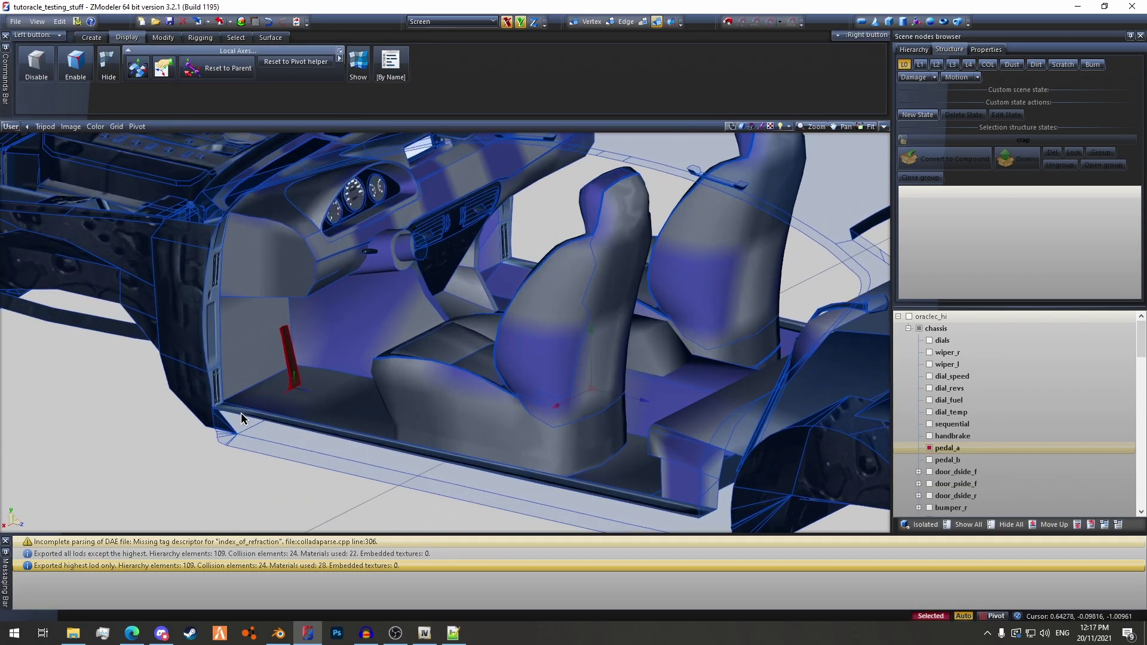
click(433, 22)
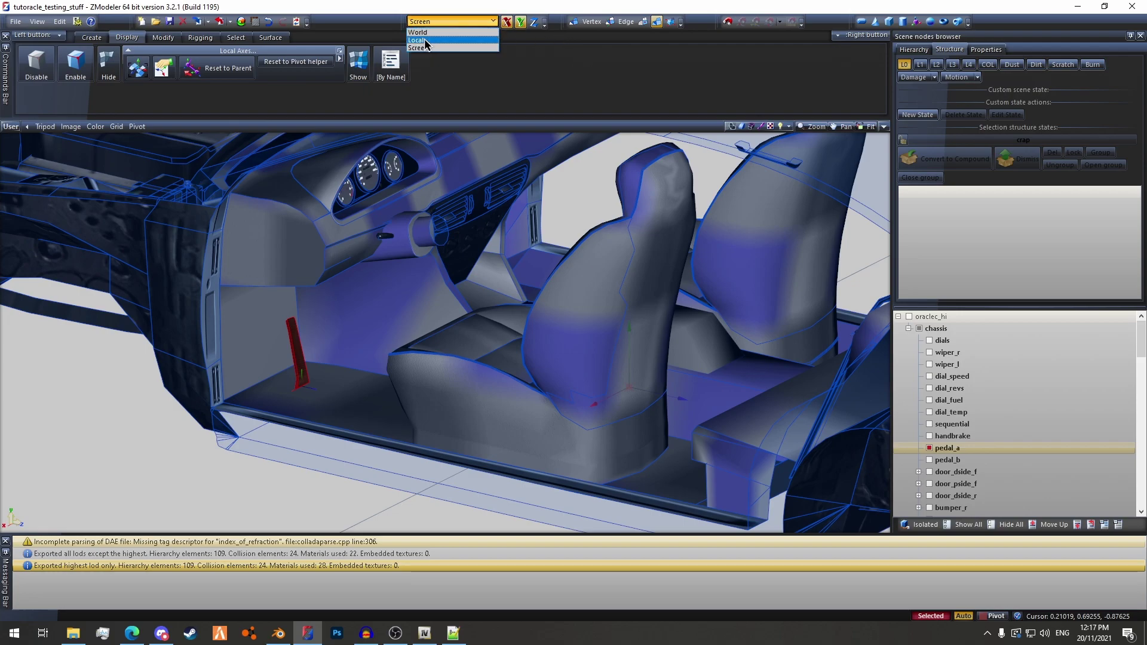
click(428, 43)
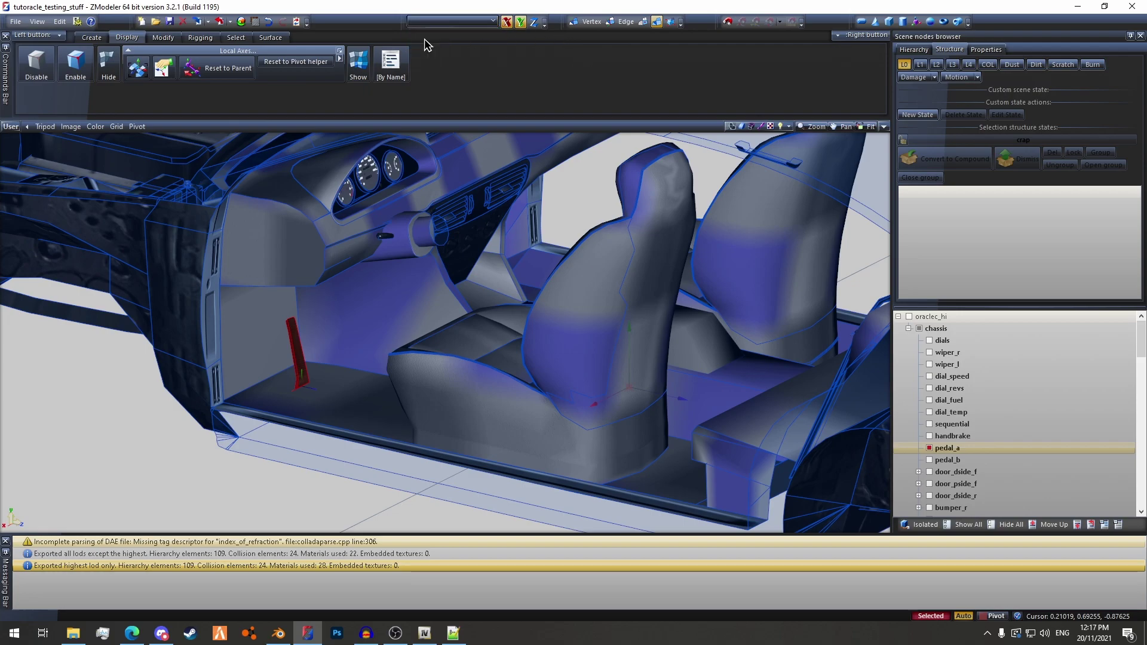
click(162, 37)
click(242, 72)
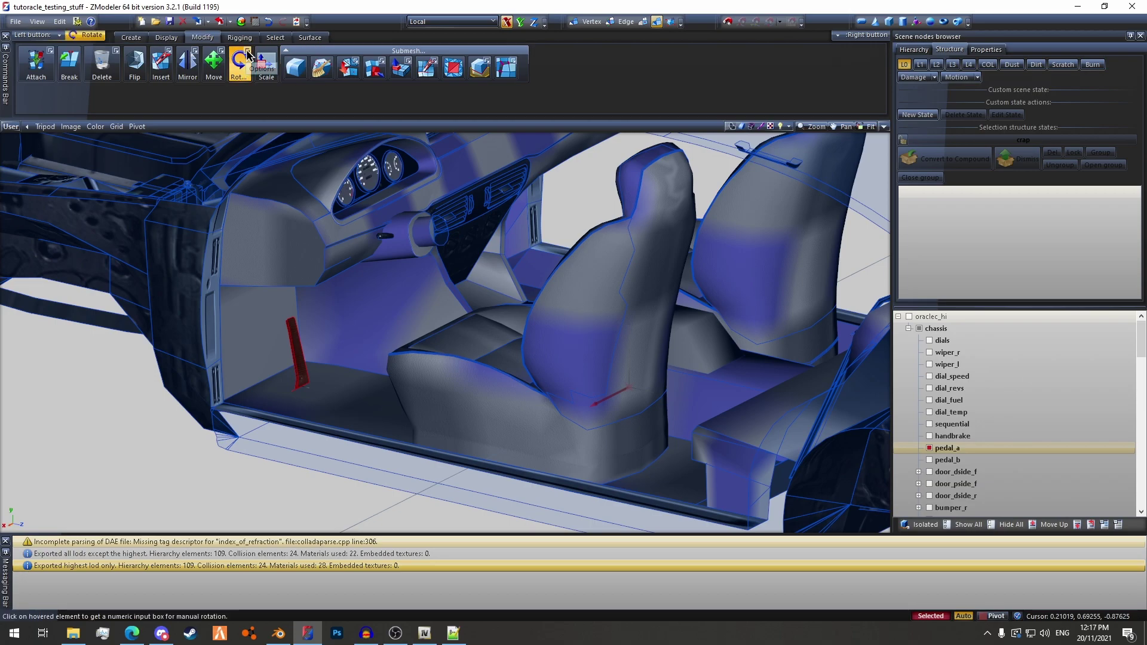
click(248, 52)
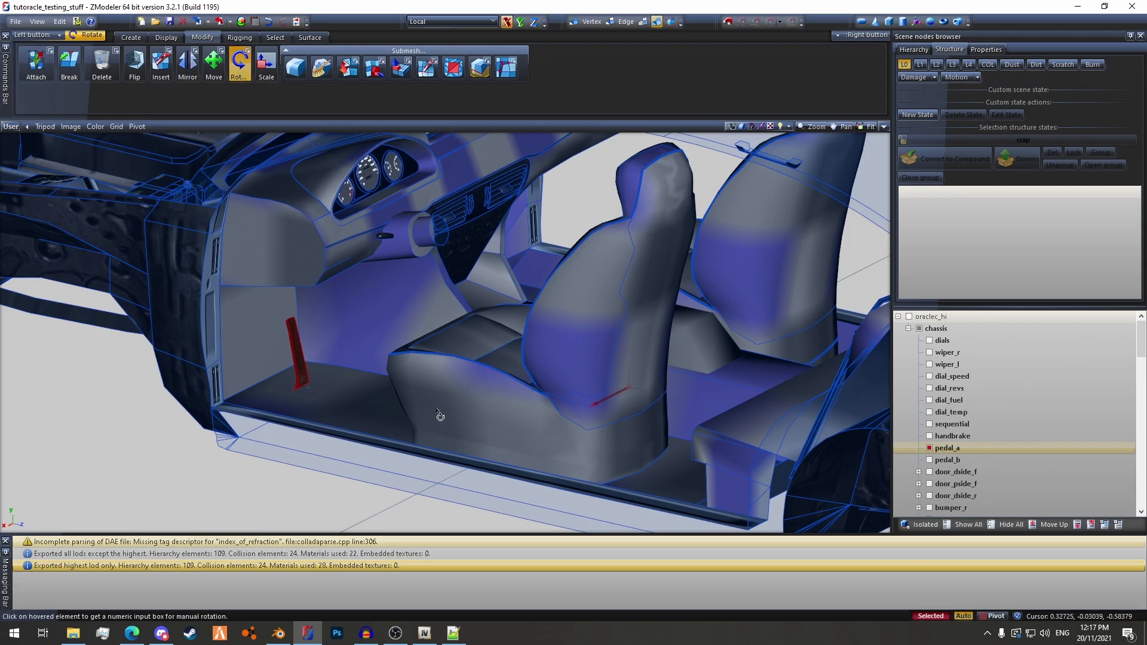
Try rotating pedal_a by -15 degrees about its local X axis, and undo the rotation
scroll(316, 346, up, 6)
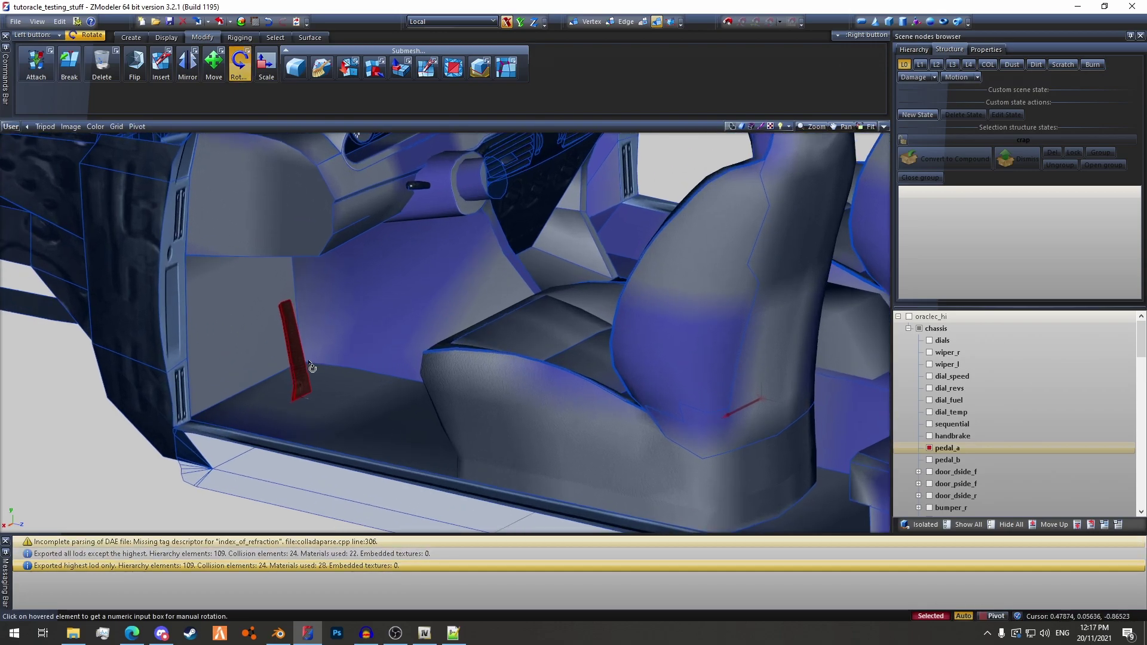
mouse_move(310, 331)
middle_down()
mouse_move(320, 315)
mouse_move(328, 324)
middle_up()
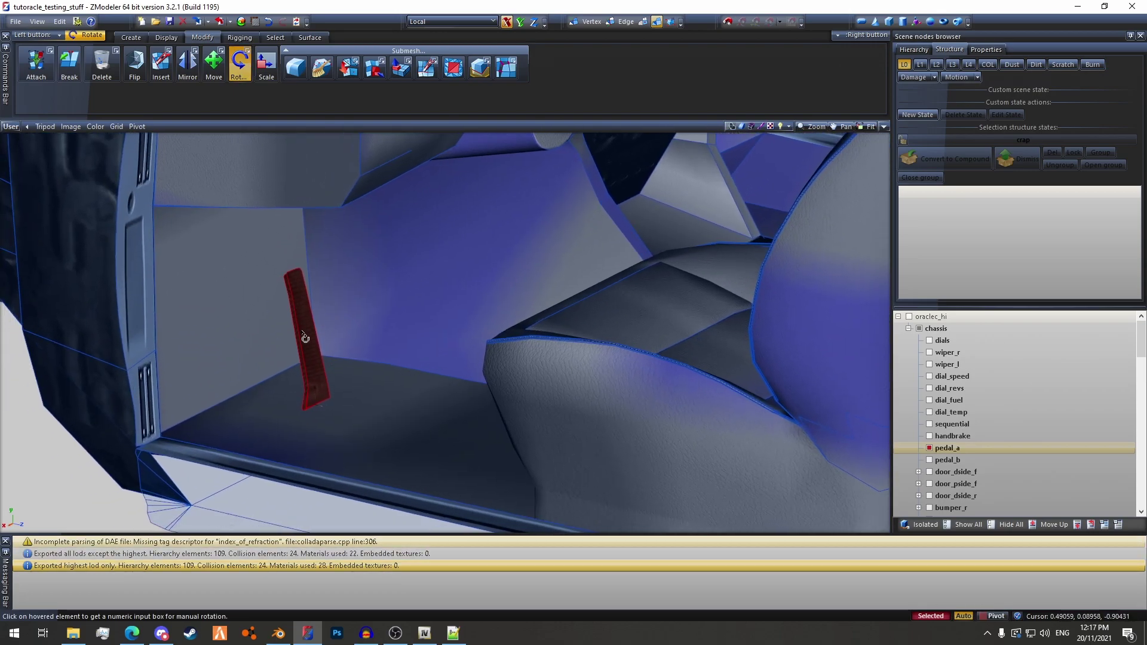
click(305, 337)
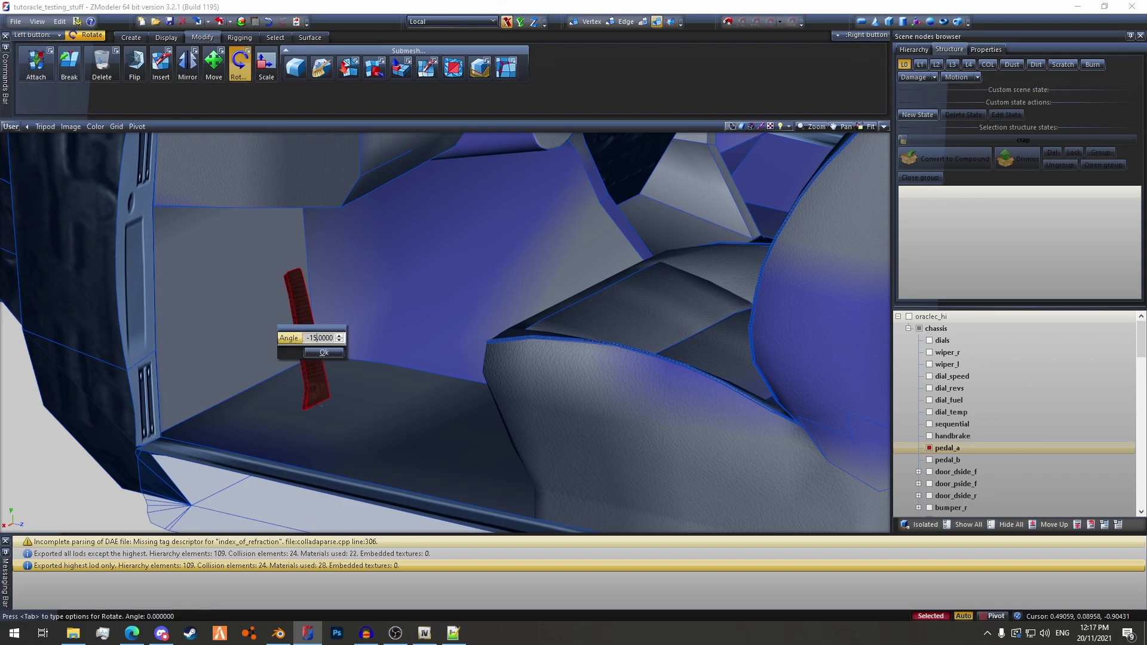
click(315, 354)
alt+middle_drag(318, 346, 260, 335)
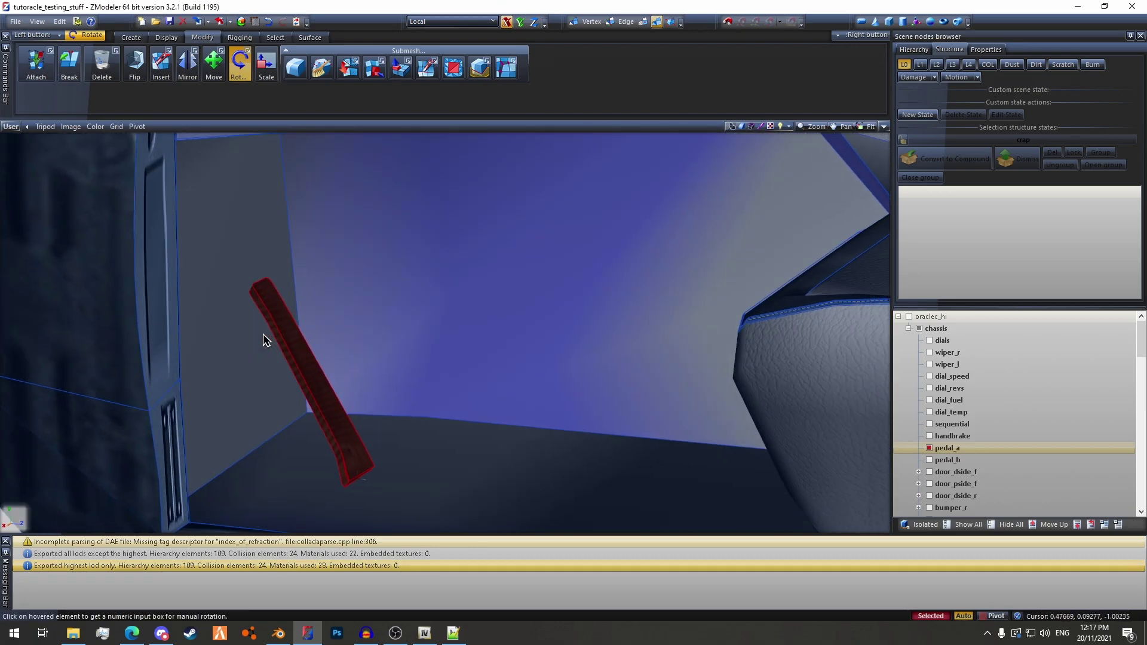
click(269, 22)
Try rotating pedal_a by -20 degrees about its local X axis to preview its travel
click(325, 351)
click(321, 347)
text(-20.0000)
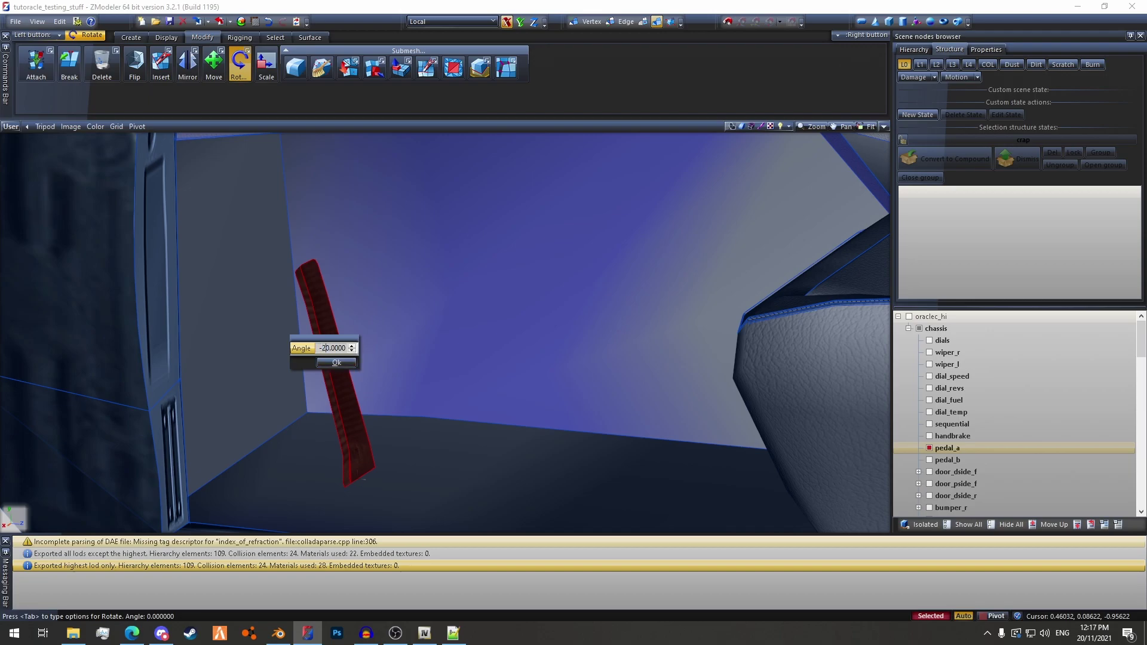
click(336, 362)
scroll(341, 364, up, 3)
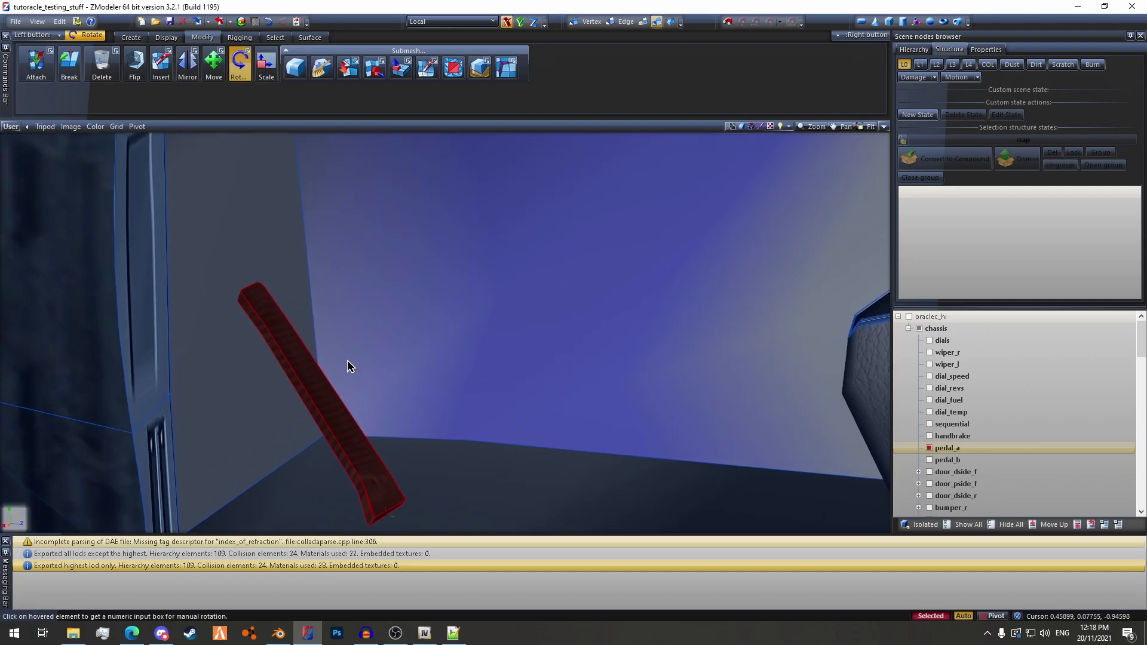
mouse_move(339, 366)
middle_down()
mouse_move(353, 358)
mouse_move(340, 362)
middle_up()
scroll(341, 362, down, 2)
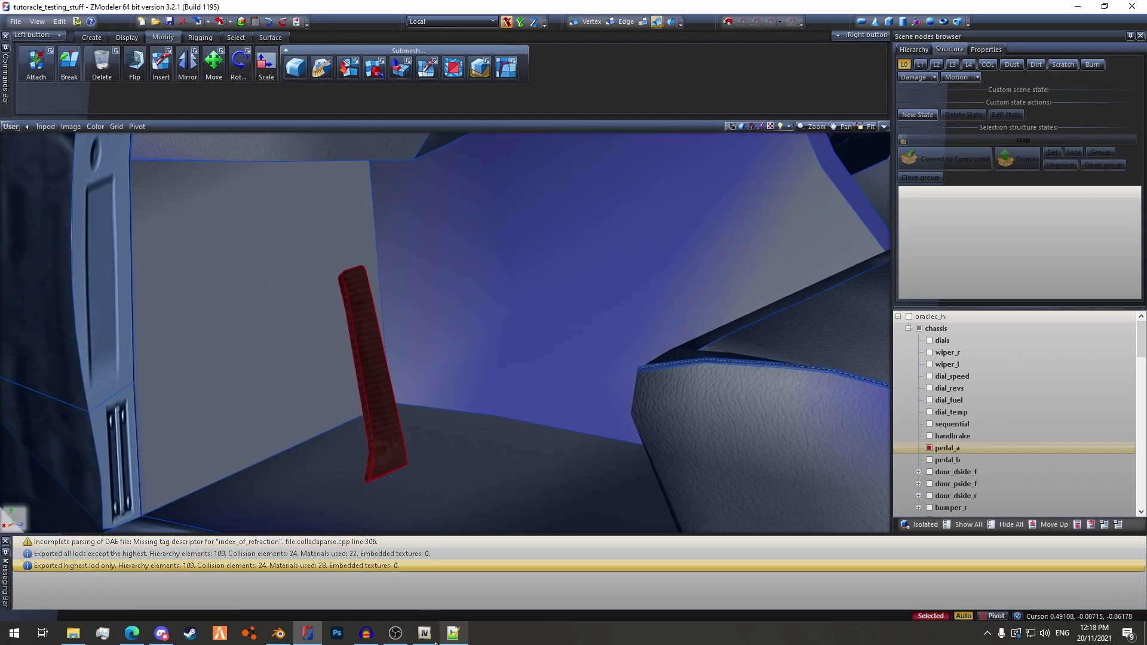
Switch to Notepad++ and duplicate the [25] pedal_a block below itself in oraclec.ini, separated by a blank line
click(451, 634)
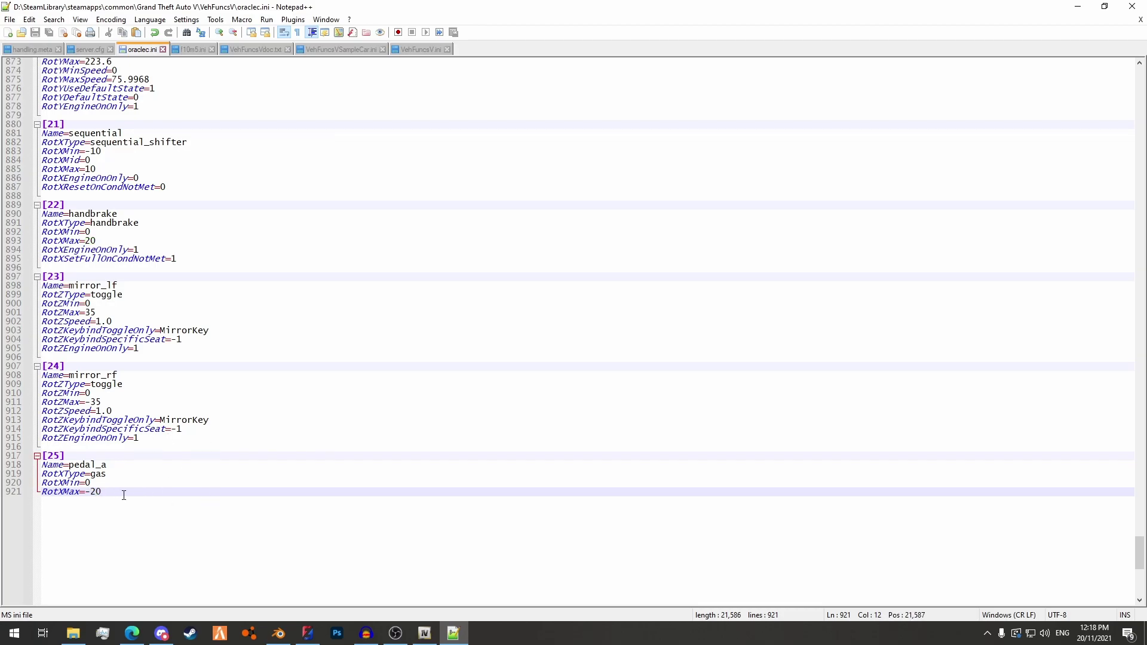
drag(108, 491, 33, 459)
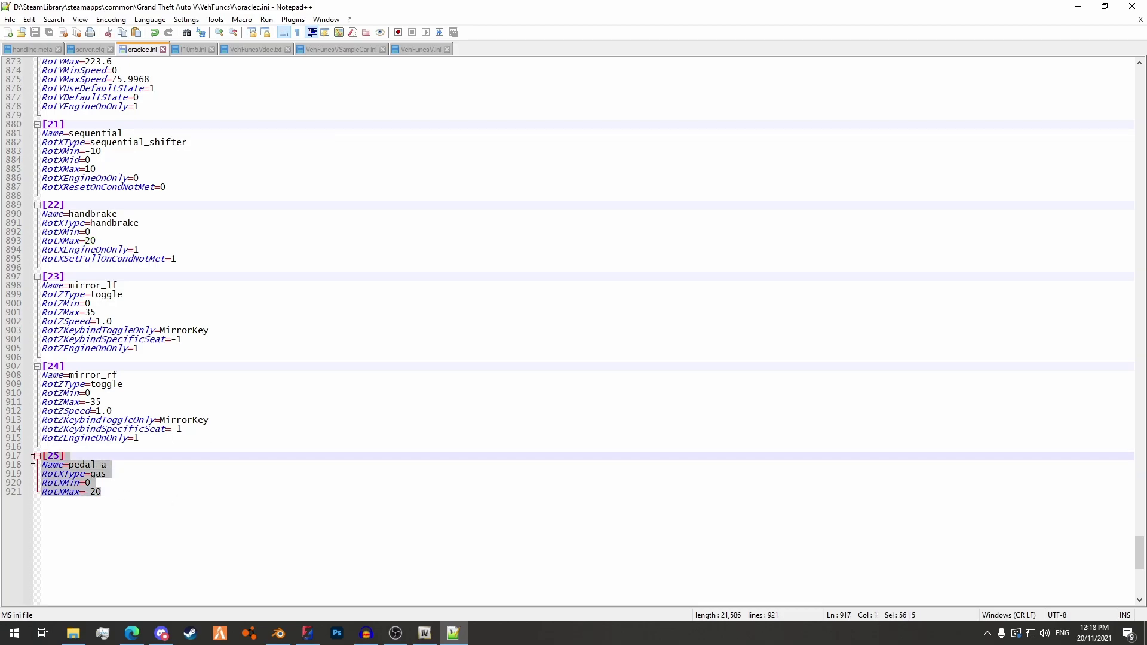
key(ctrl+c)
click(117, 492)
key(Return)
key(Return)
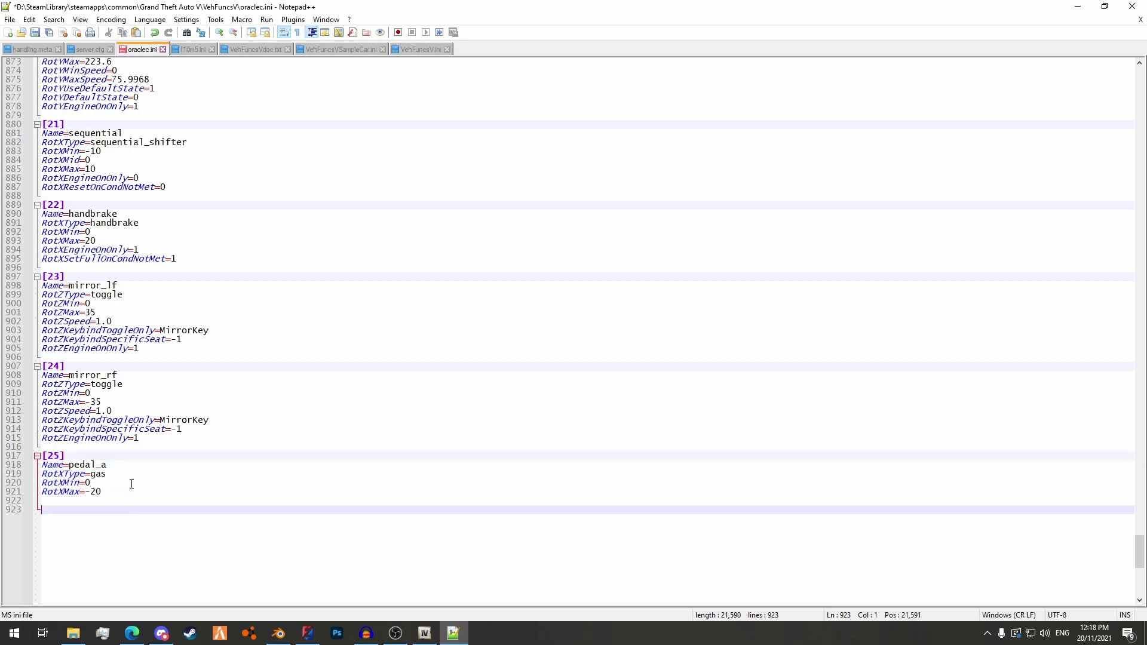
key(ctrl+v)
Renumber the duplicated block to [26] and set its Name to pedal_b and its RotXType to brake
drag(53, 508, 57, 508)
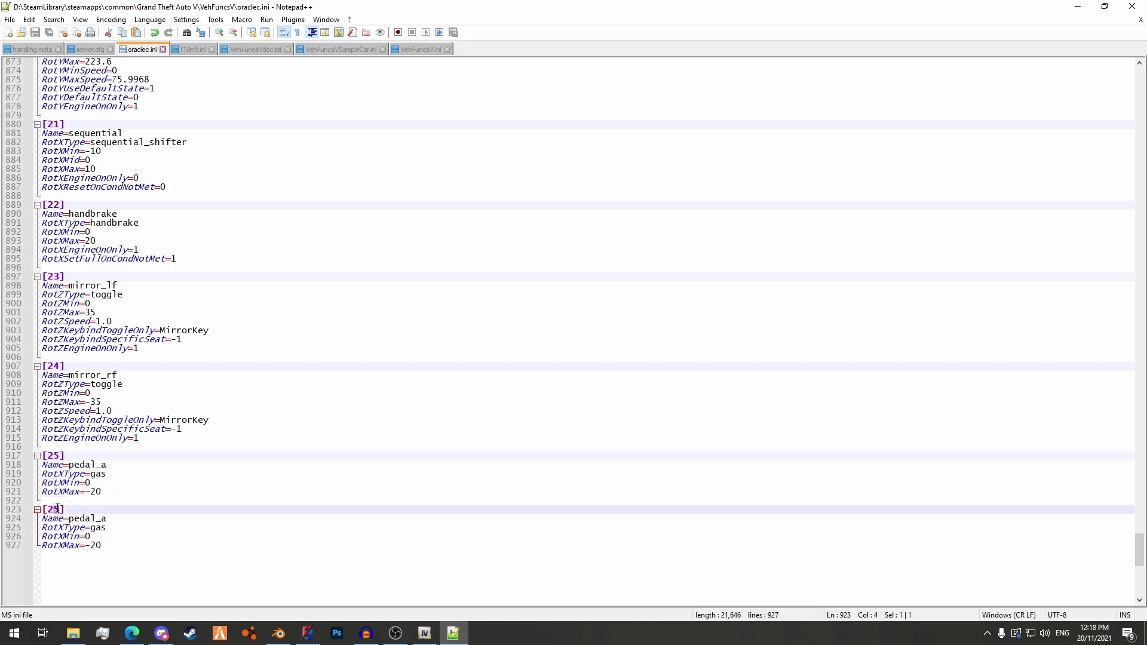
text(6)
click(111, 519)
key(BackSpace)
text(b)
double_click(103, 527)
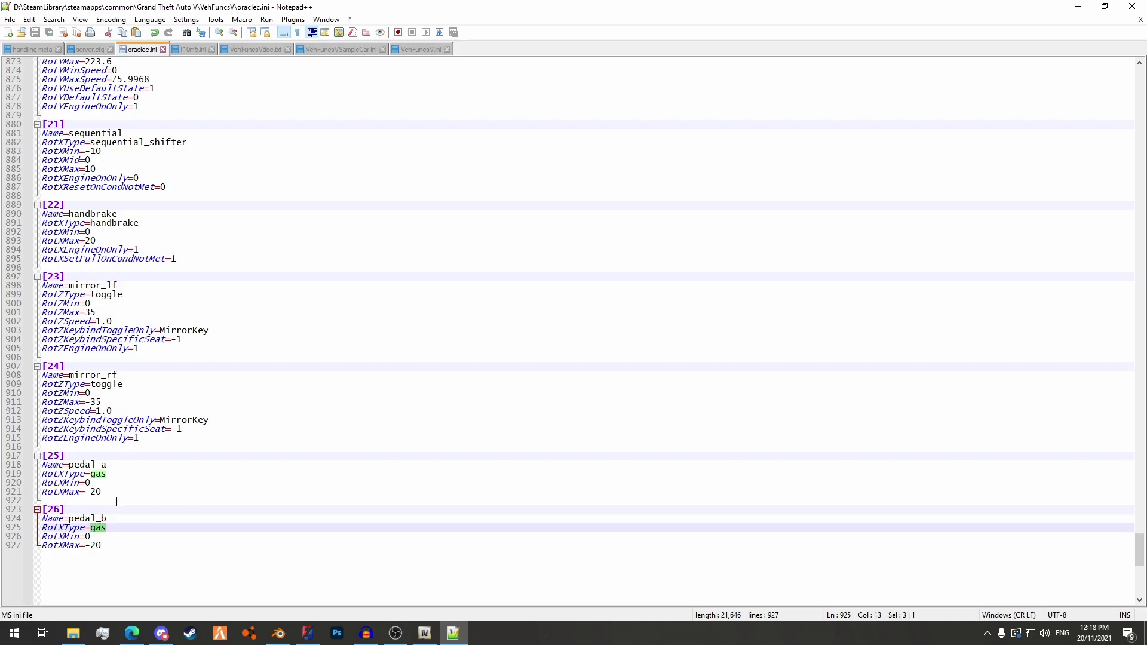
text(brake)
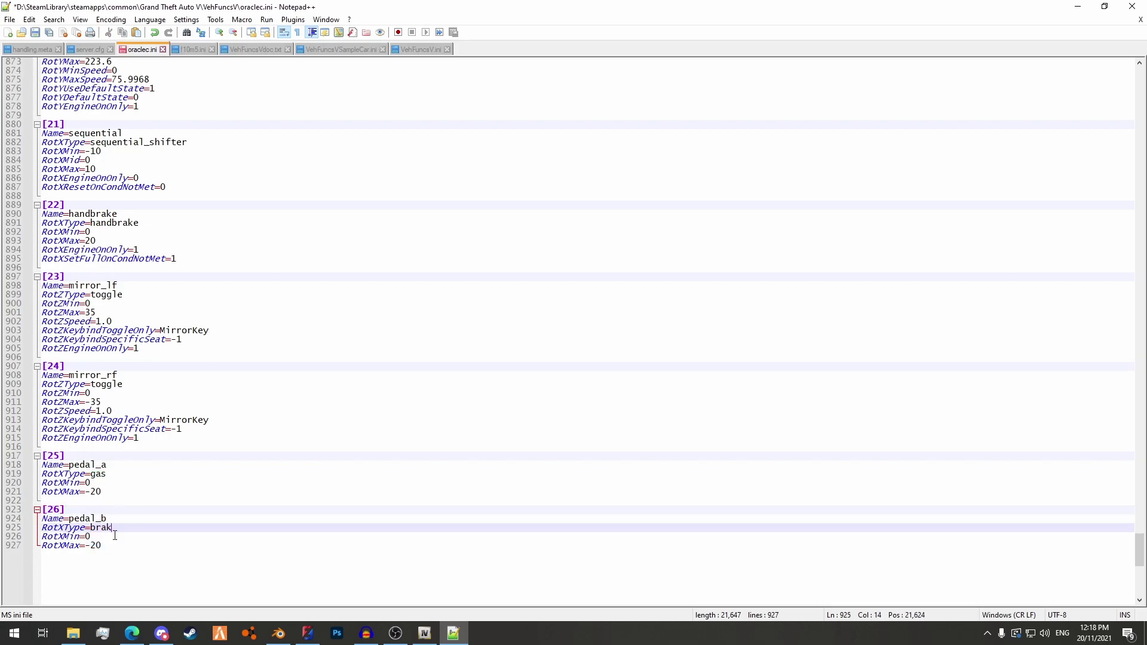
Check the brake movement type in VehFuncsVdoc.txt, and return to the pedal_b RotXMax line in oraclec.ini
click(261, 48)
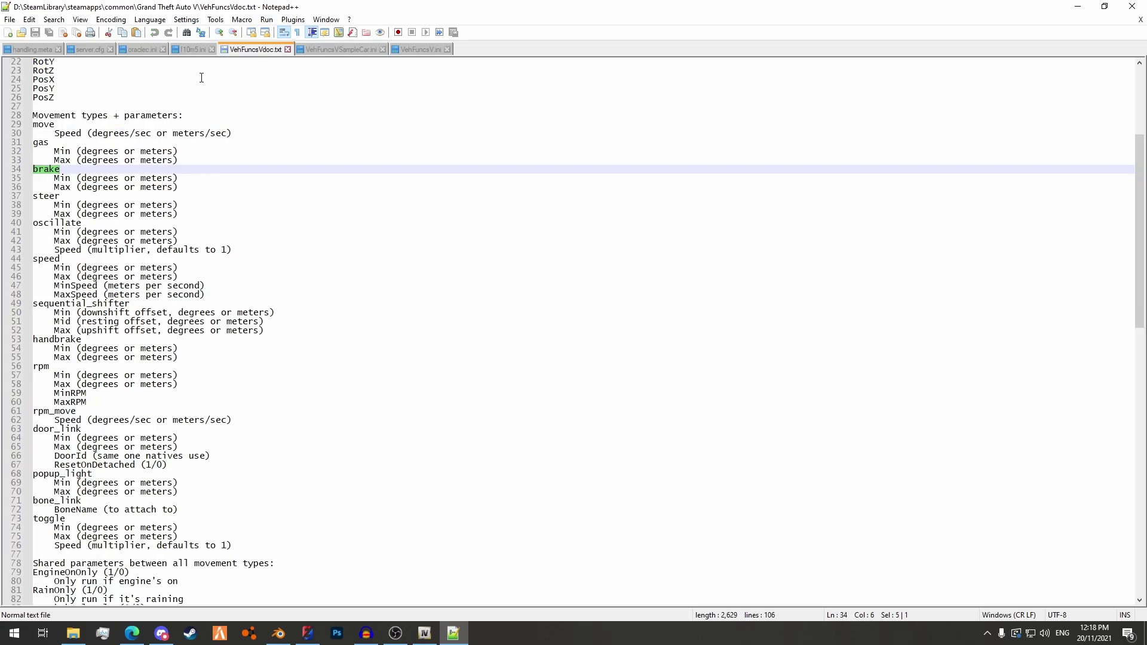
click(137, 50)
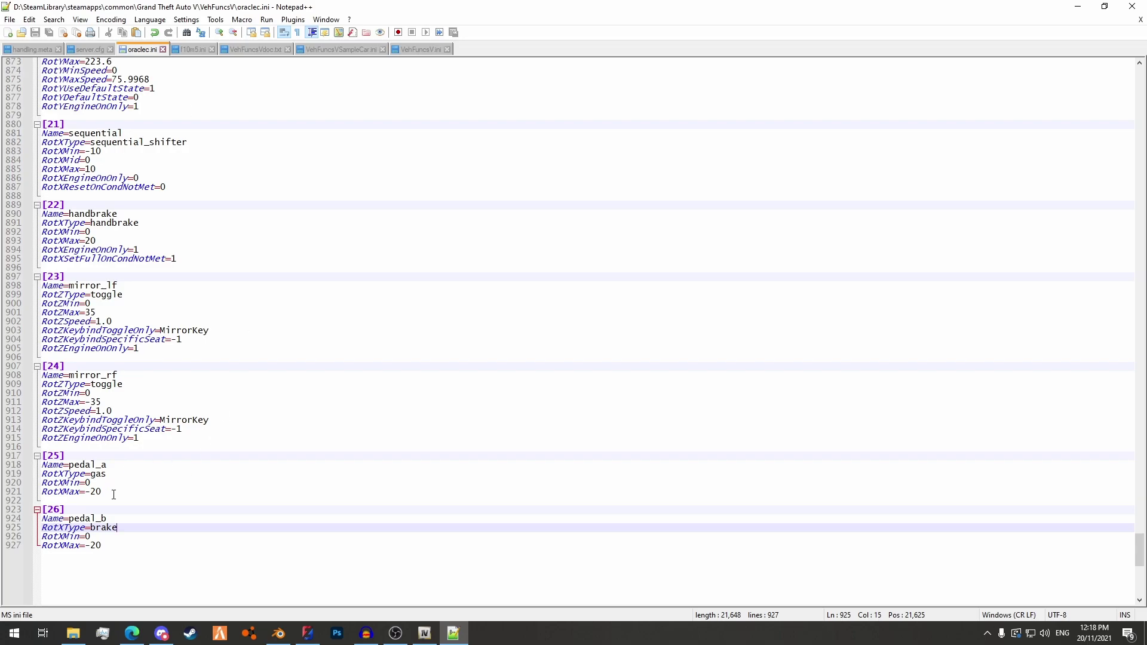
double_click(58, 545)
click(89, 546)
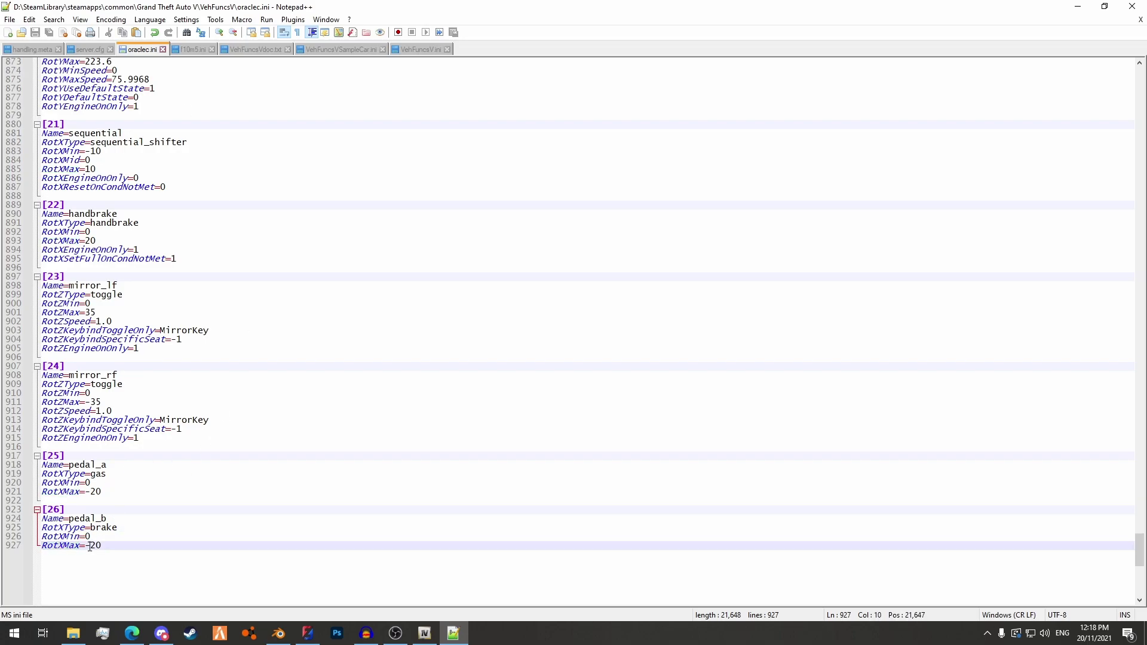
Switch to ZModeler, hide pedal_a, show pedal_b instead, and select the pedal_b mesh in the driver's footwell
click(307, 633)
scroll(404, 376, down, 5)
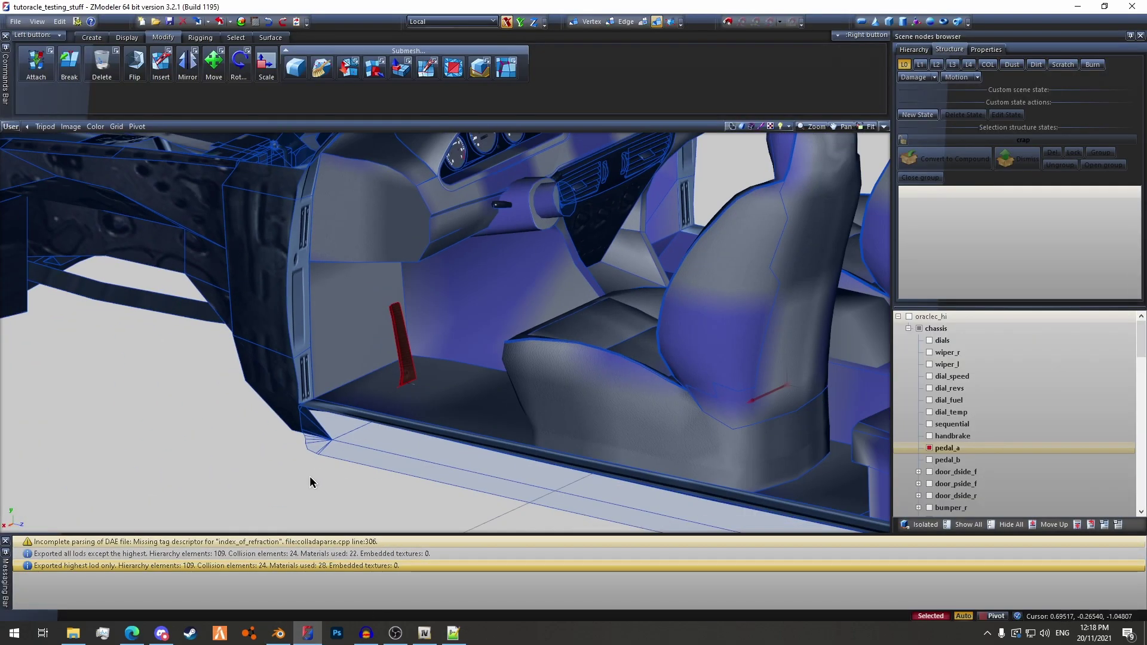
click(929, 448)
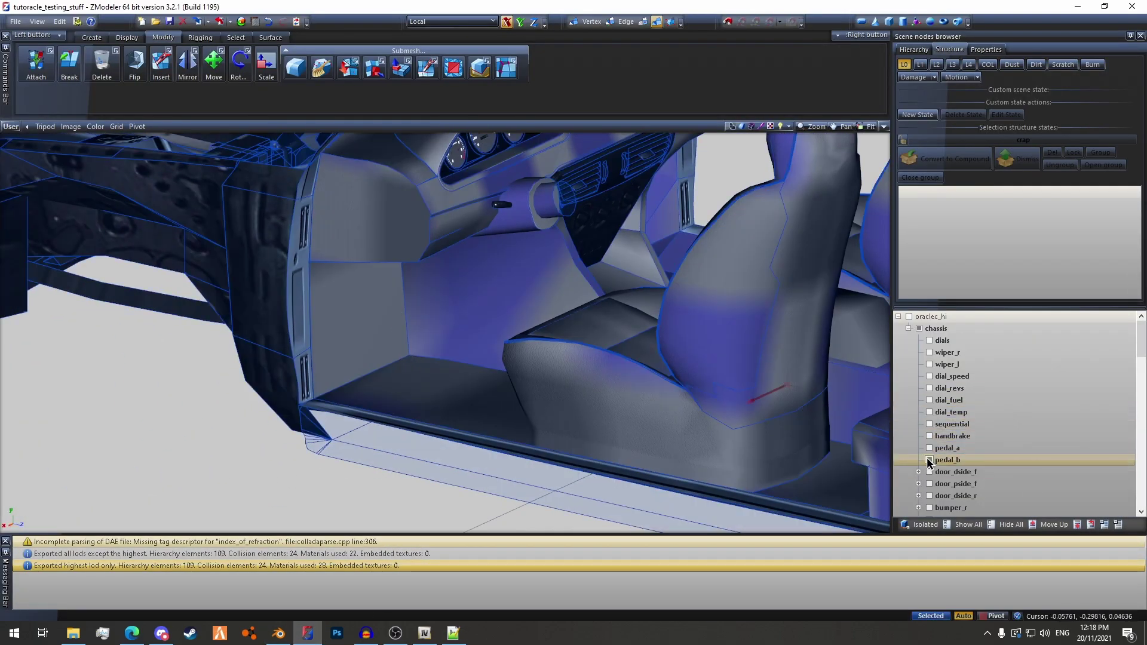
click(928, 460)
scroll(365, 324, down, 2)
drag(273, 201, 439, 412)
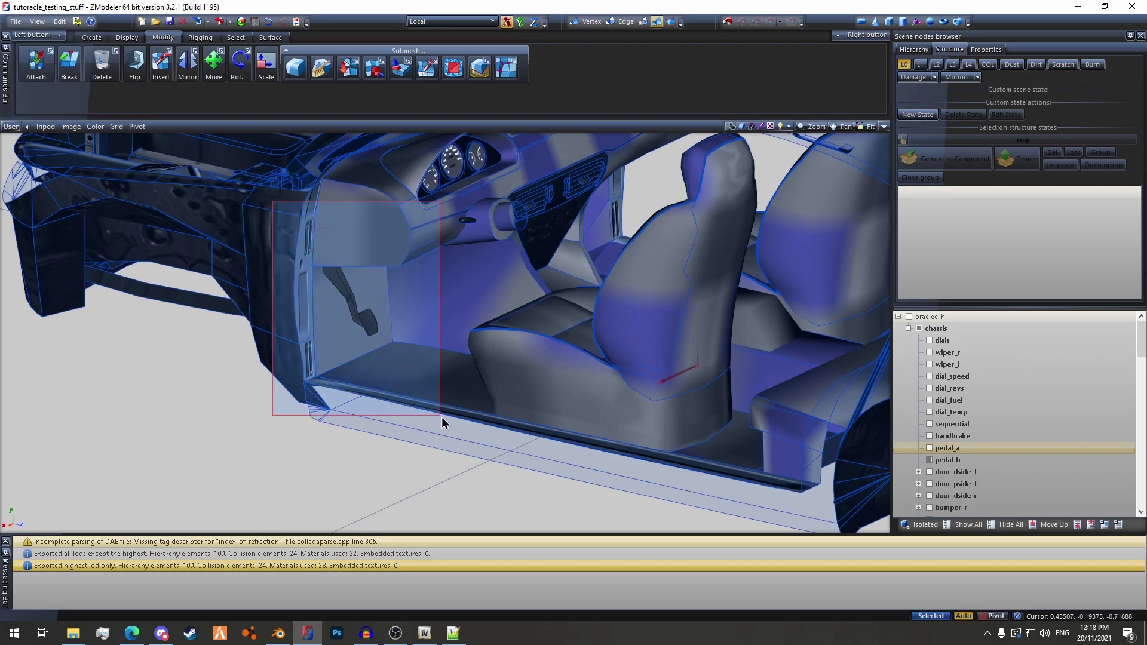
scroll(368, 277, up, 4)
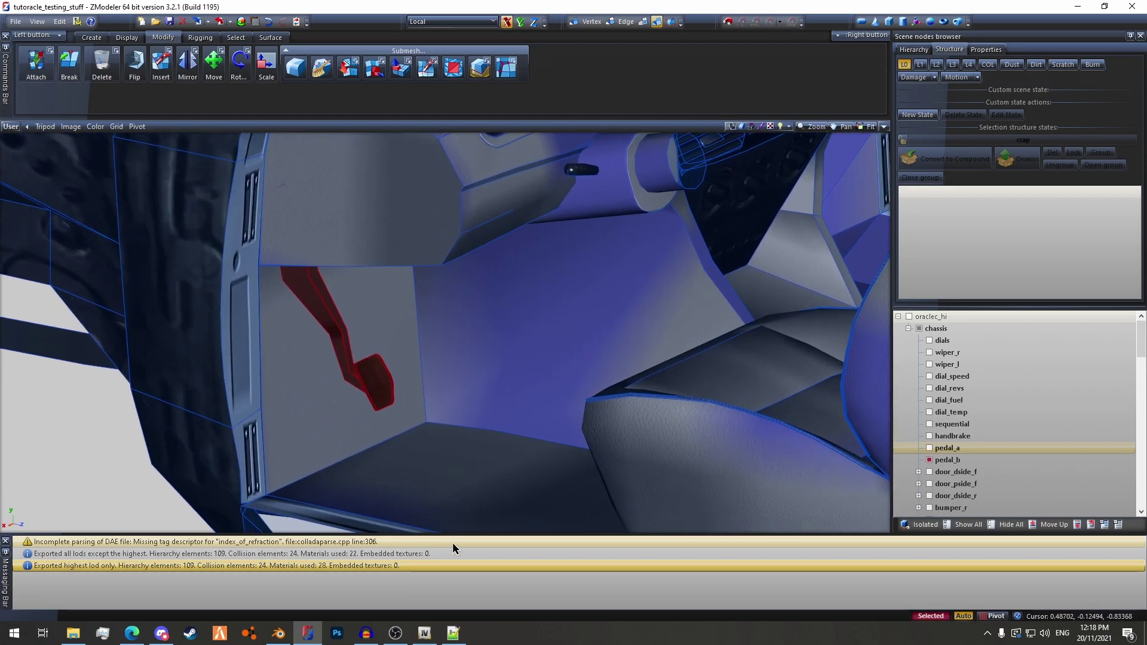
Try rotating pedal_b by -20 degrees about its local X axis, and undo the rotation
click(244, 59)
click(354, 344)
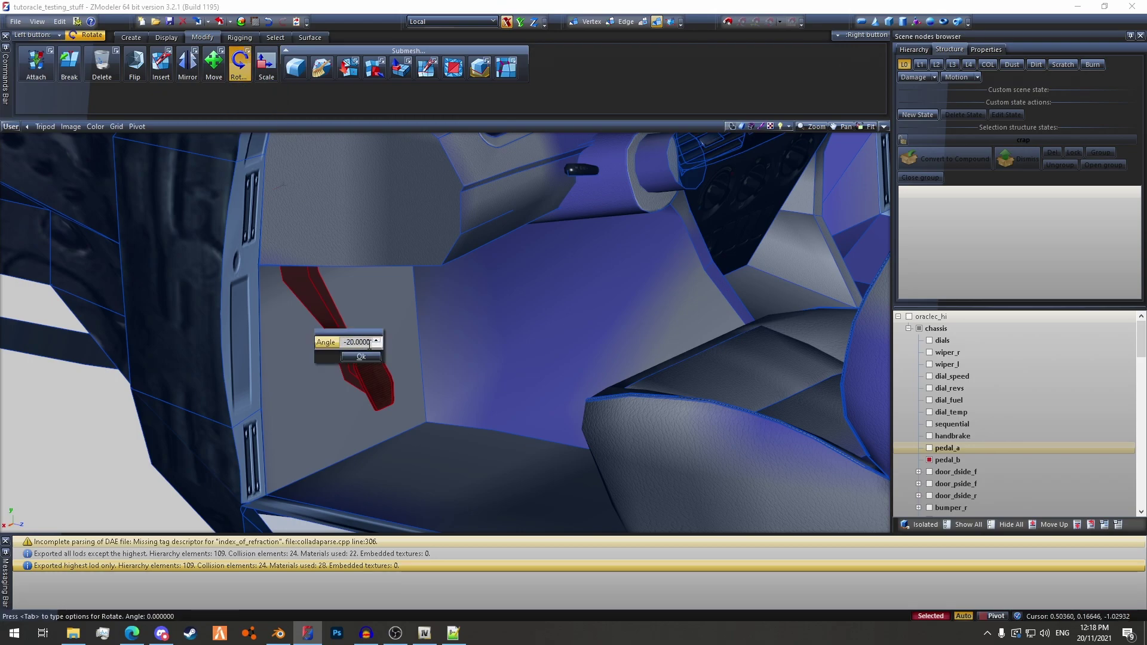
click(361, 356)
click(313, 292)
click(332, 314)
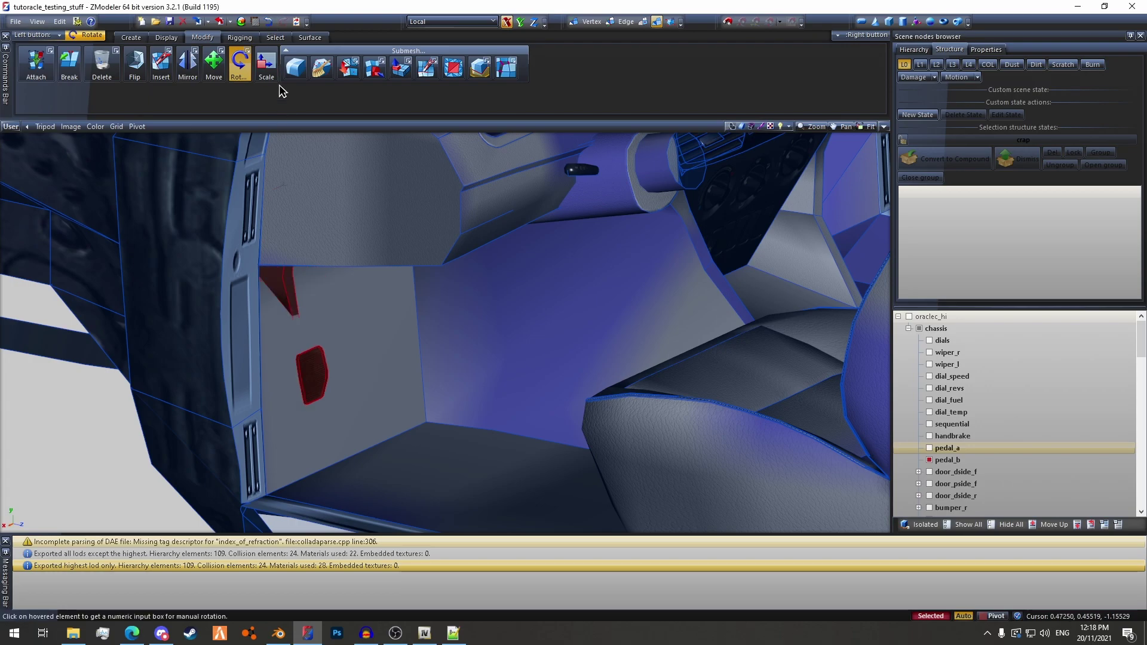
click(269, 22)
Try smaller freehand rotations of pedal_b about its local X axis to preview its brake travel, undoing each one
drag(378, 211, 356, 96)
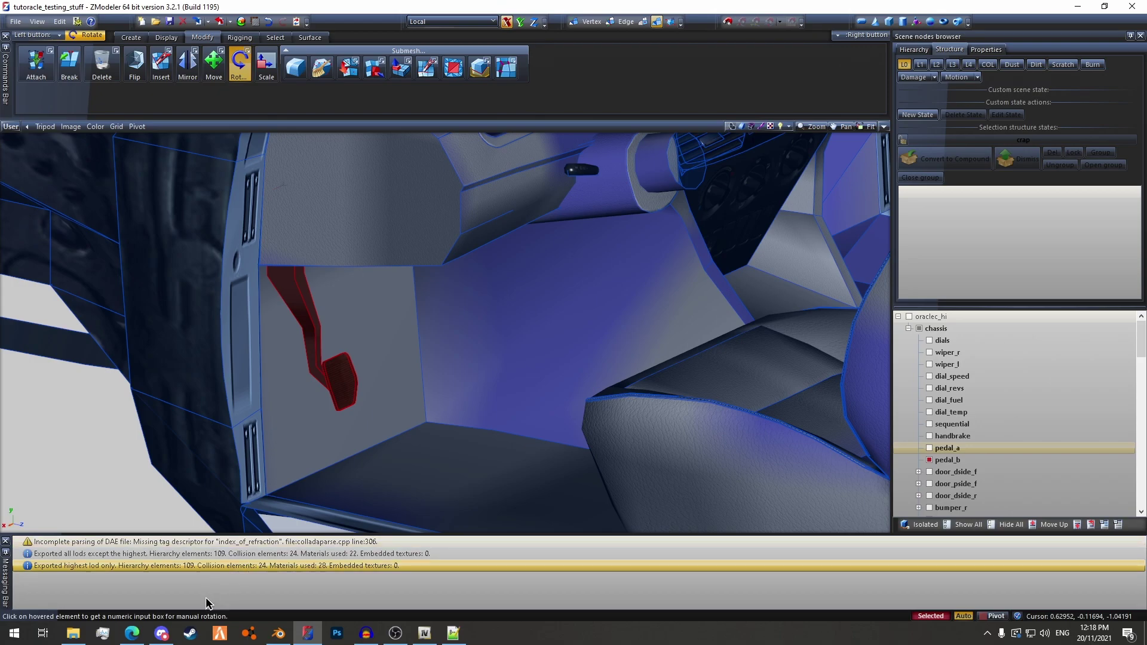
click(270, 22)
drag(356, 263, 340, 138)
key(ctrl+z)
click(214, 65)
click(239, 75)
click(217, 76)
key(Escape)
Switch to Notepad++, set RotXMax of the [26] pedal_b block to 11, and save oraclec.ini
click(453, 633)
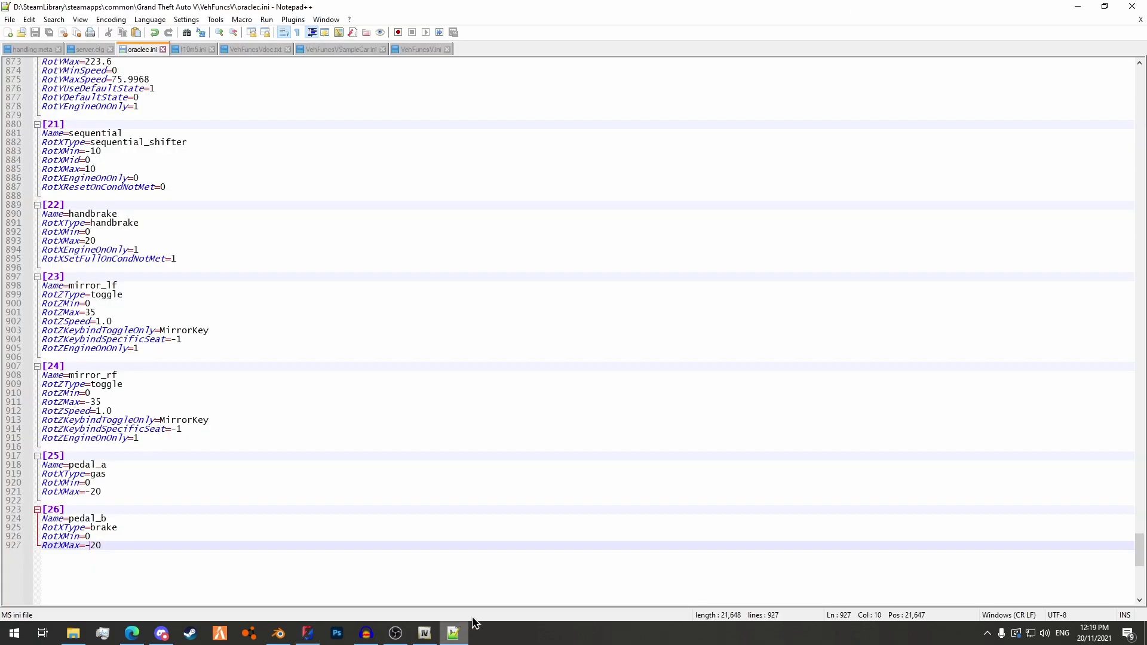
drag(89, 545, 87, 546)
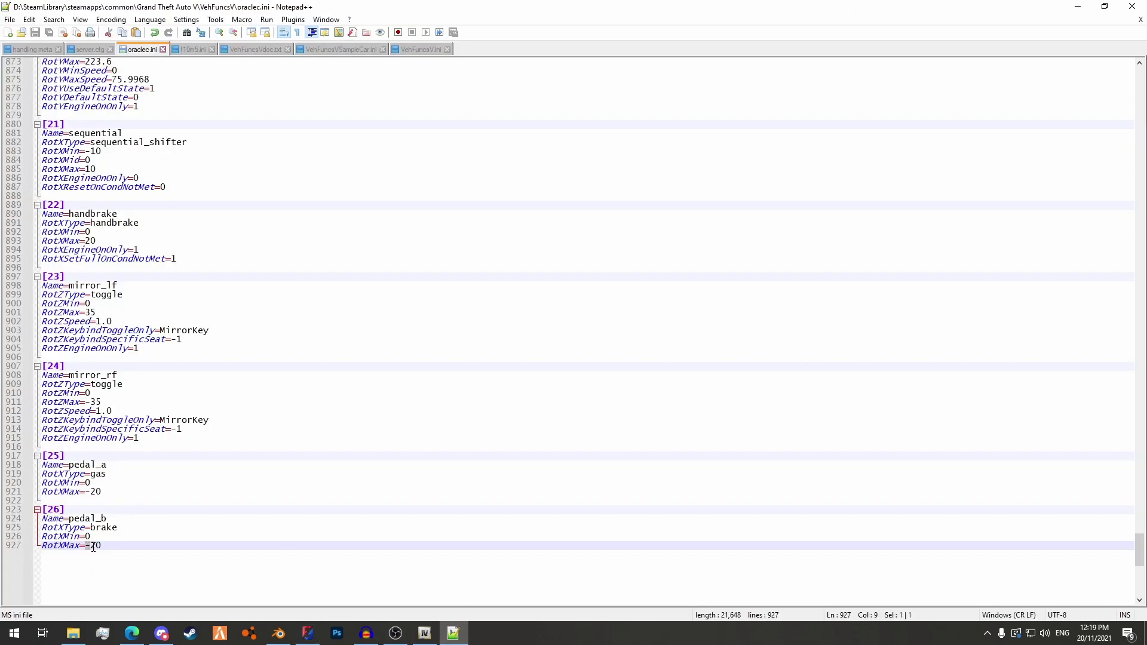
key(Delete)
key(Insert)
text(1)
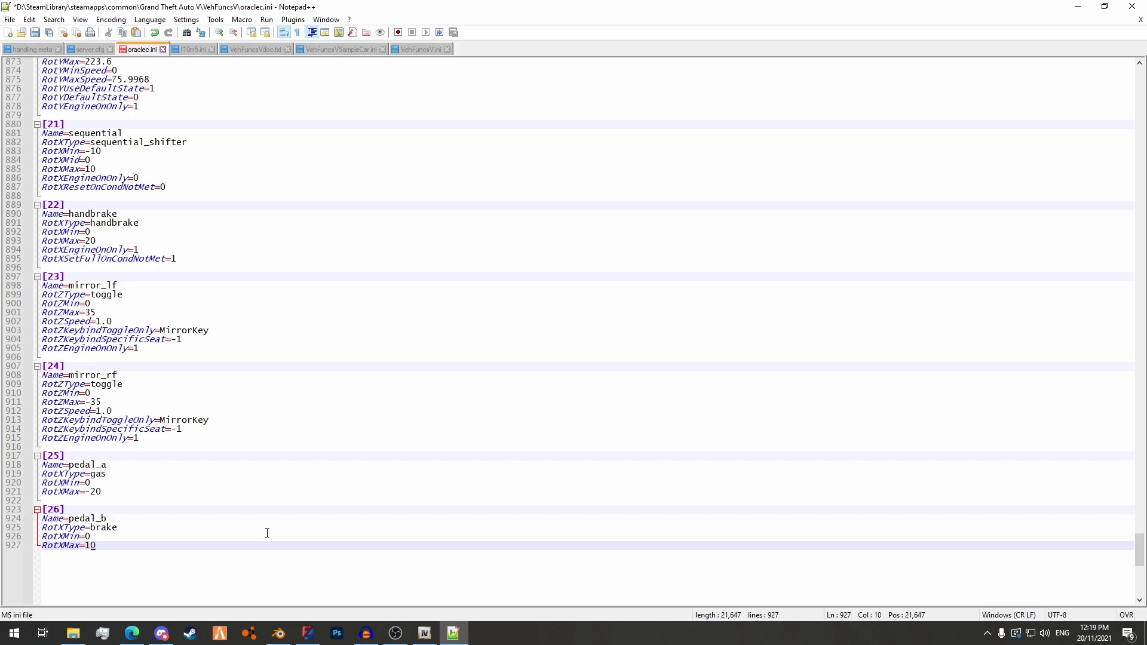
text(1)
key(ctrl+s)
click(94, 536)
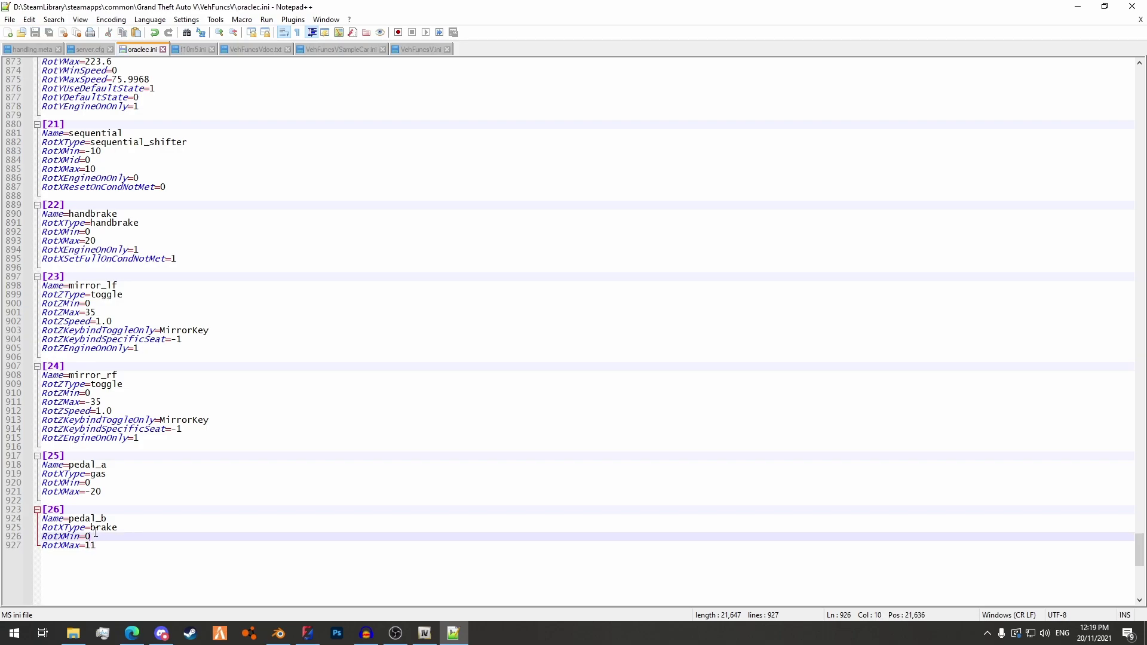